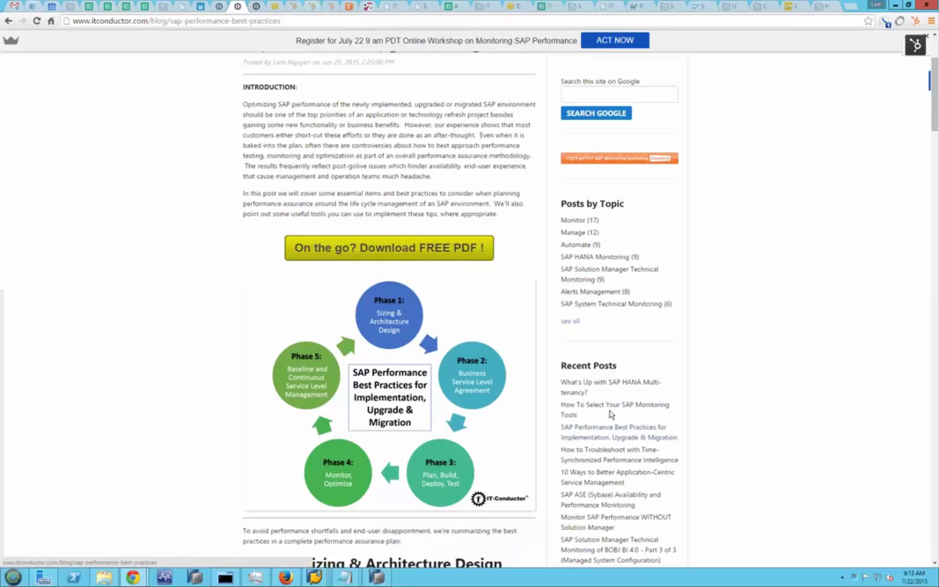
Step: Open the blog post "How To Select Your SAP Monitoring Tools" and review its list of evaluation criteria
{"action": "left_click", "coordinate": [612, 407]}
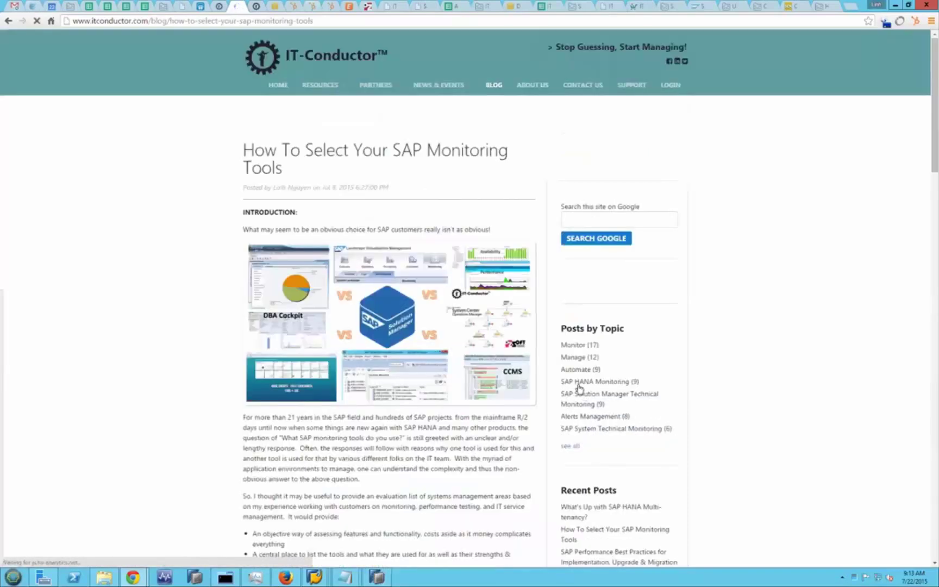
{"action": "scroll", "coordinate": [450, 439], "scroll_direction": "down", "scroll_amount": 2}
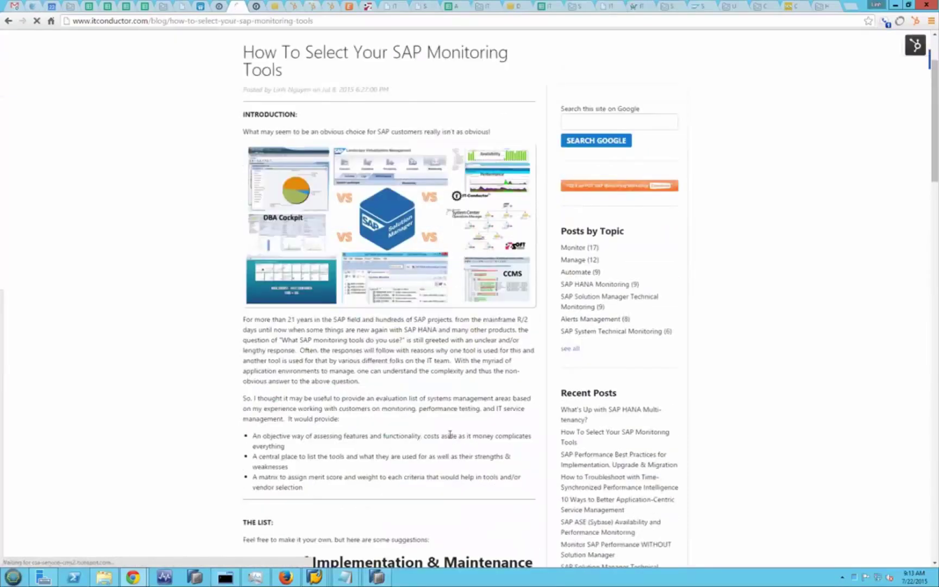
{"action": "scroll", "coordinate": [451, 439], "scroll_direction": "down", "scroll_amount": 7}
{"action": "scroll", "coordinate": [450, 440], "scroll_direction": "down", "scroll_amount": 2}
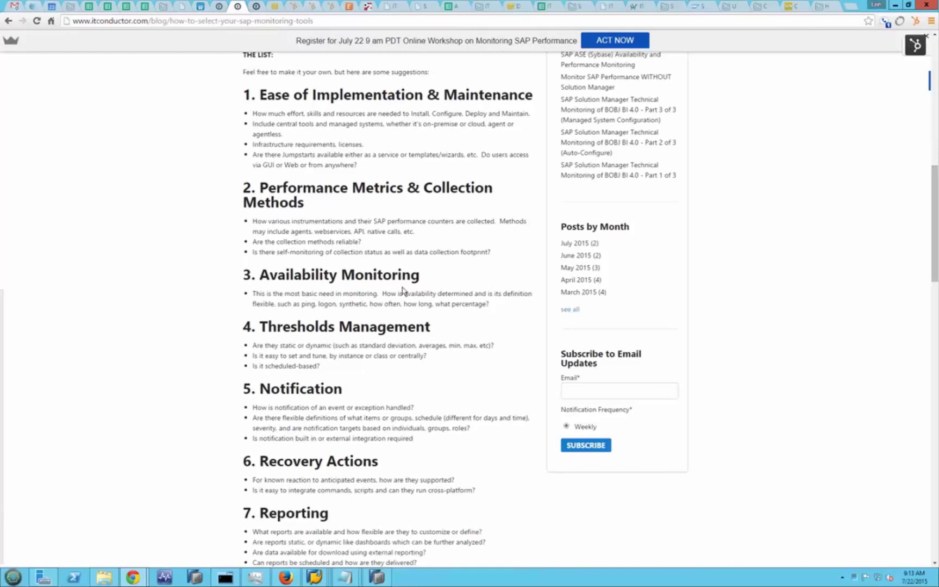
{"action": "scroll", "coordinate": [403, 290], "scroll_direction": "down", "scroll_amount": 1}
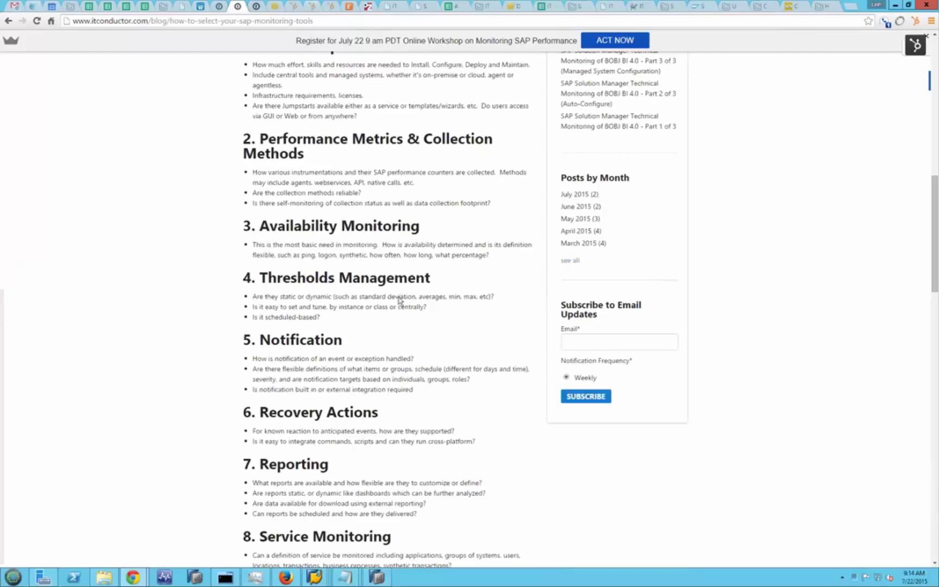
{"action": "scroll", "coordinate": [399, 299], "scroll_direction": "down", "scroll_amount": 1}
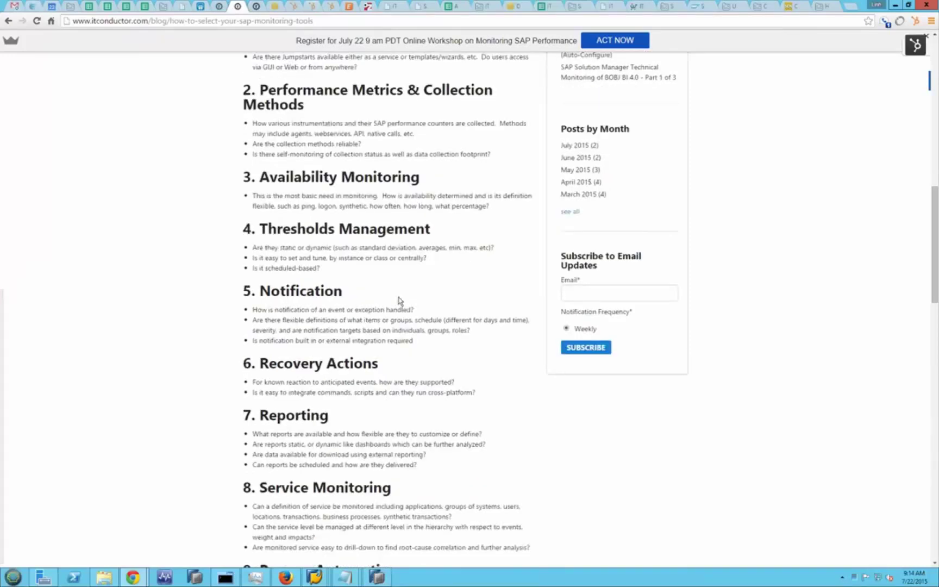
{"action": "scroll", "coordinate": [400, 300], "scroll_direction": "up", "scroll_amount": 3}
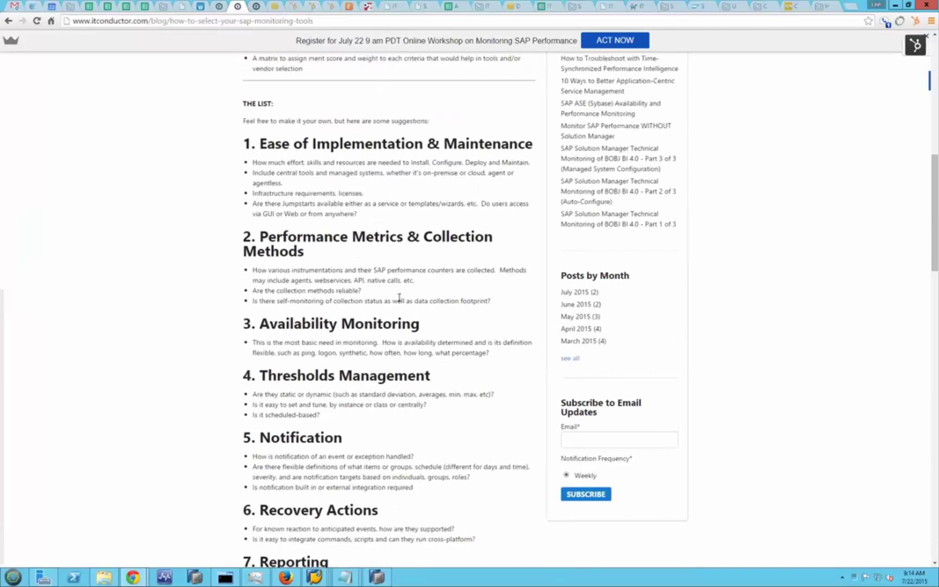
{"action": "scroll", "coordinate": [400, 297], "scroll_direction": "down", "scroll_amount": 1}
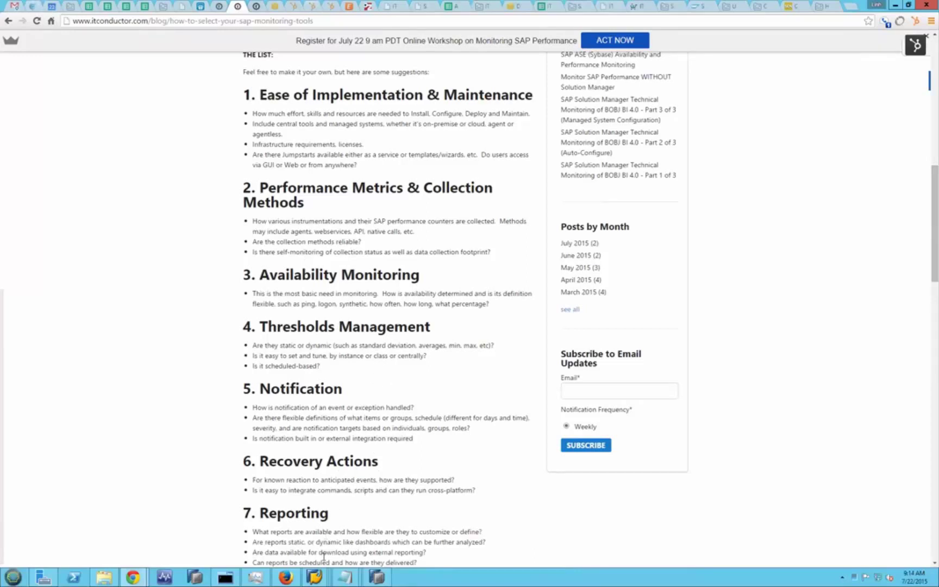
Step: Switch to the SCOM MP (Basis) monitor in SAP GUI and maximize its window
{"action": "mouse_move", "coordinate": [321, 577]}
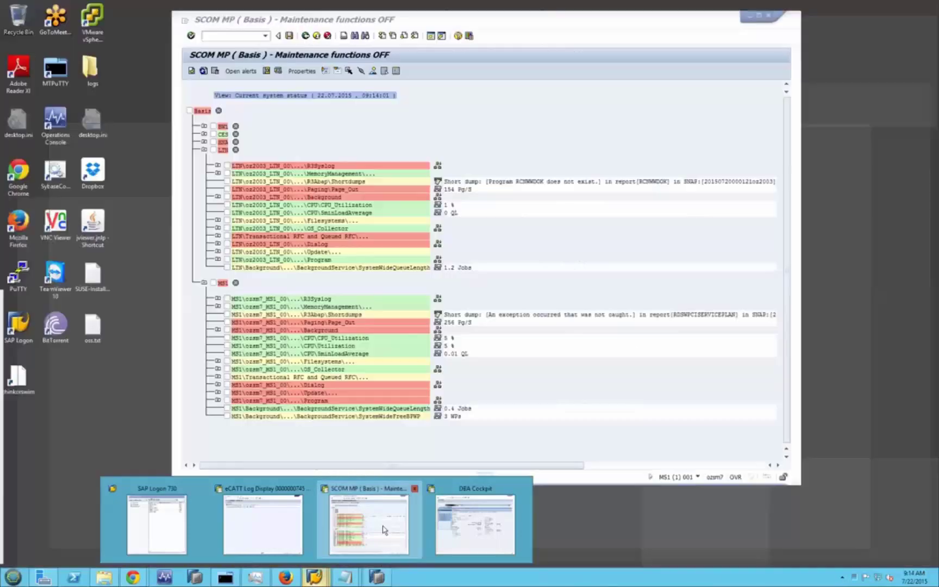
{"action": "left_click", "coordinate": [383, 528]}
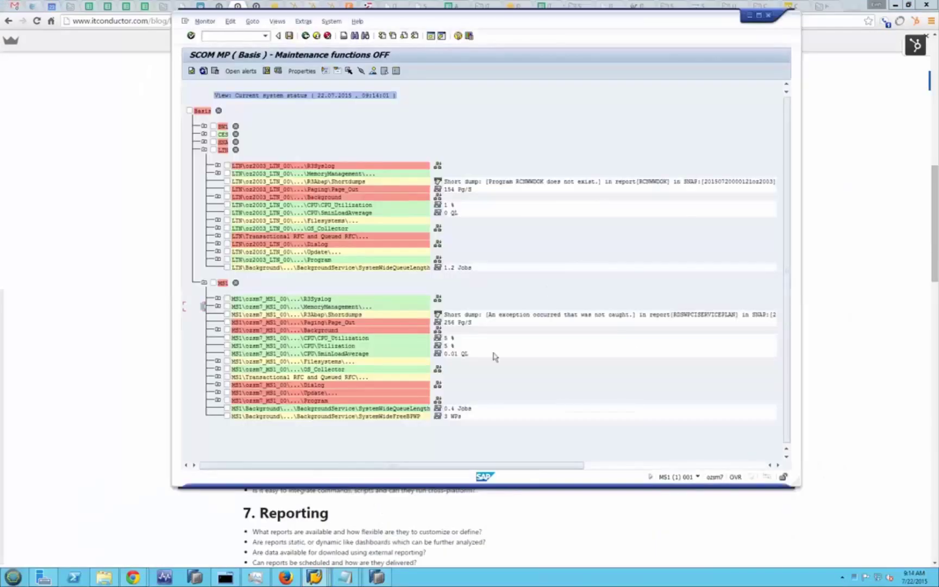
{"action": "double_click", "coordinate": [556, 20]}
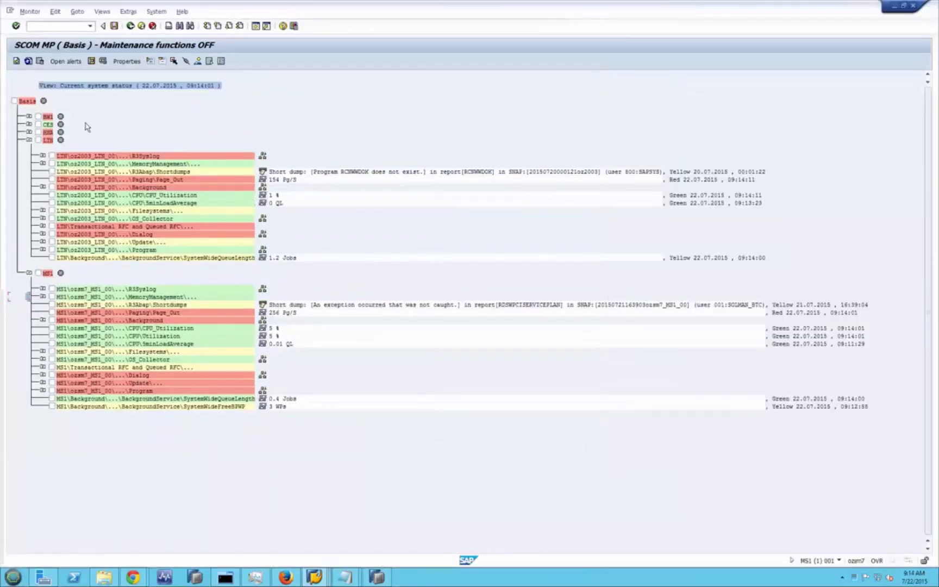
Step: Examine the metrics of the LTN, MS1 and HNA systems in the Basis monitor tree and leave all three nodes collapsed
{"action": "left_click", "coordinate": [29, 140]}
{"action": "left_click", "coordinate": [28, 147]}
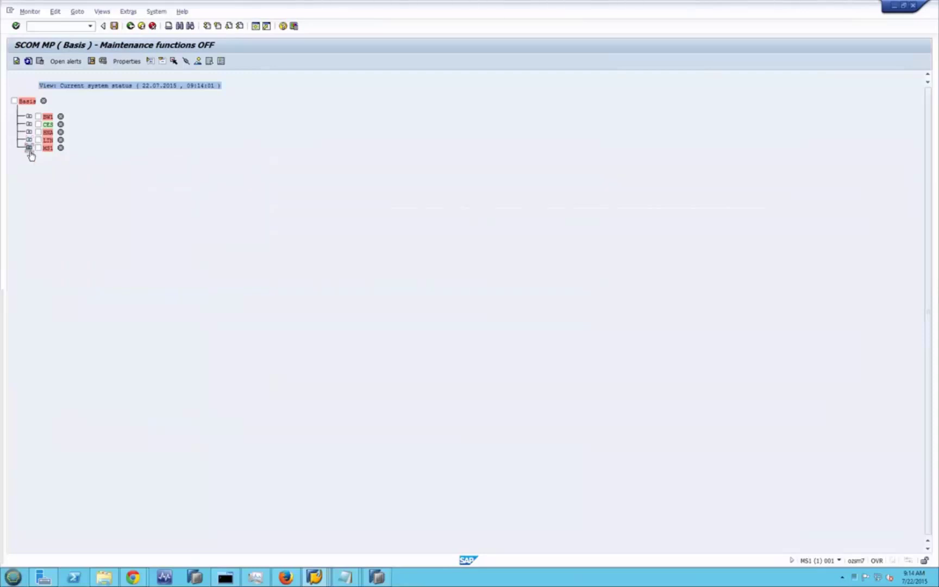
{"action": "left_click", "coordinate": [29, 140]}
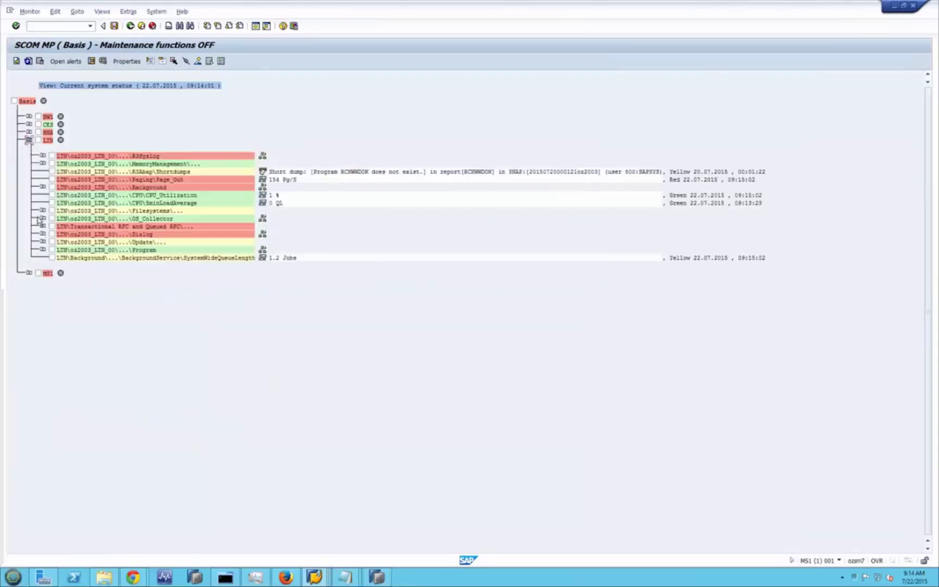
{"action": "left_click", "coordinate": [28, 273]}
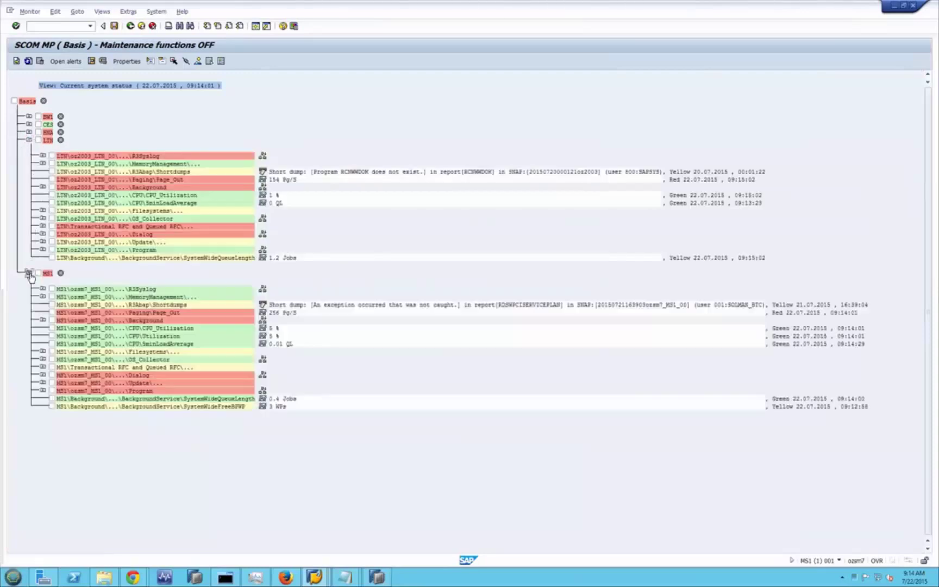
{"action": "left_click", "coordinate": [29, 132]}
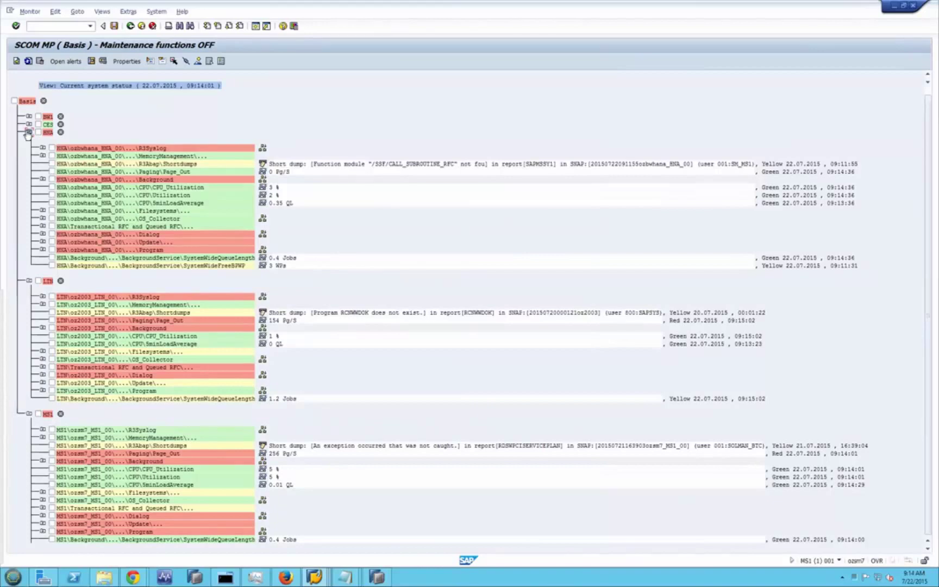
{"action": "left_click", "coordinate": [28, 133]}
{"action": "left_click", "coordinate": [29, 140]}
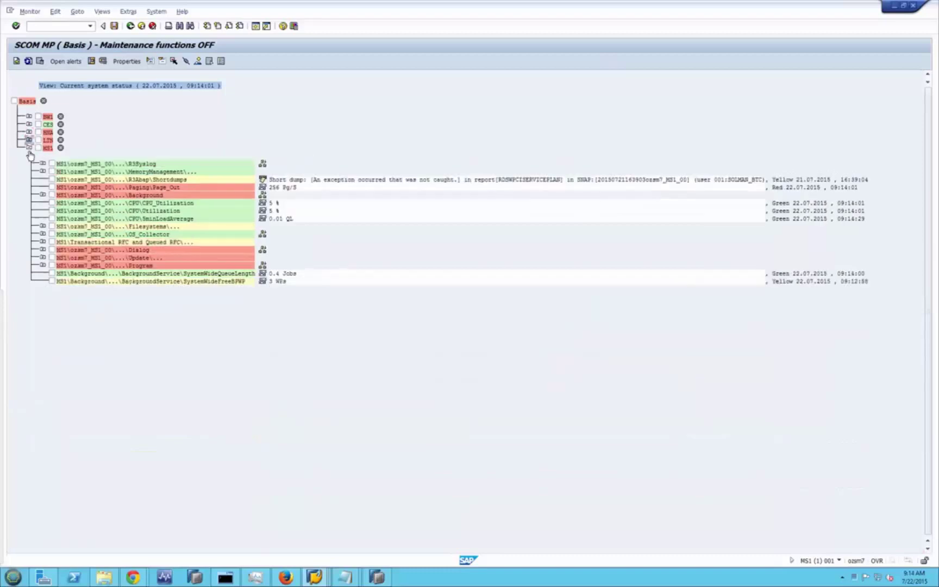
{"action": "left_click", "coordinate": [29, 149]}
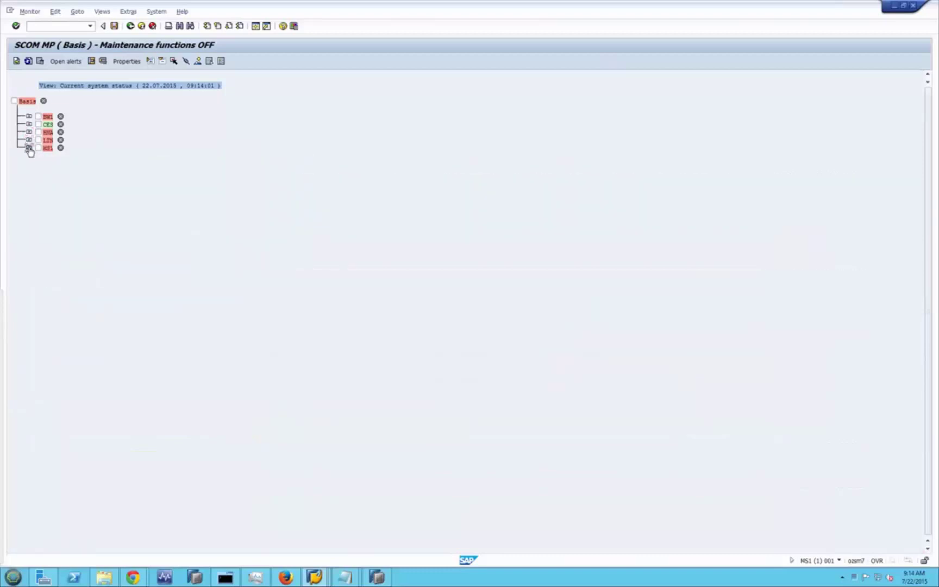
Step: Expand BW1, CES and MS1 in the Basis monitor tree to examine their metrics, and collapse them again
{"action": "left_click", "coordinate": [29, 117]}
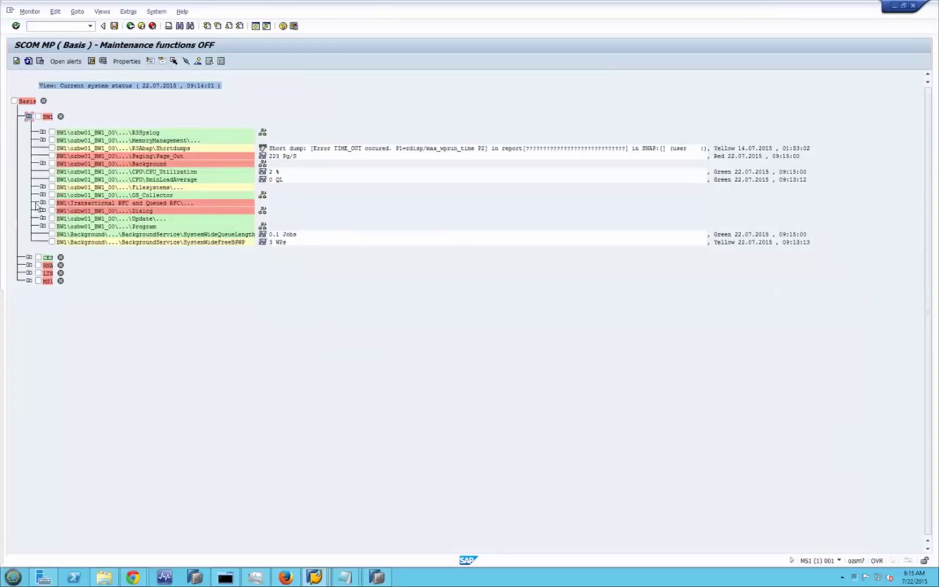
{"action": "left_click", "coordinate": [28, 265]}
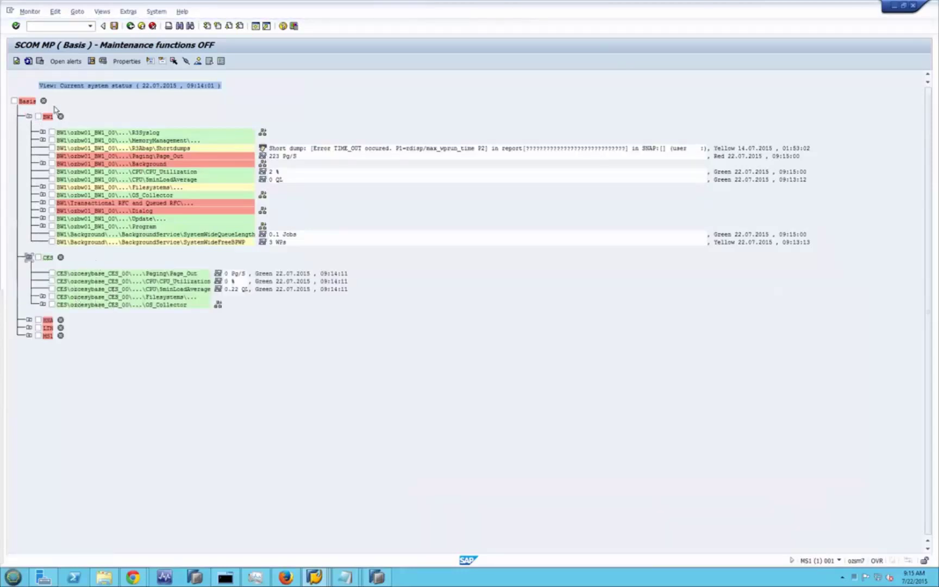
{"action": "left_click", "coordinate": [29, 336]}
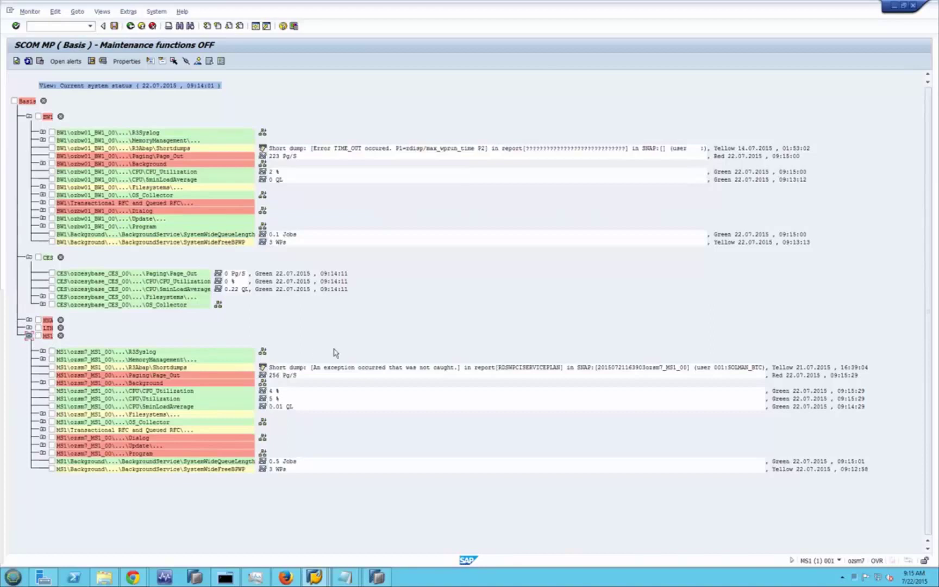
{"action": "left_click", "coordinate": [28, 335]}
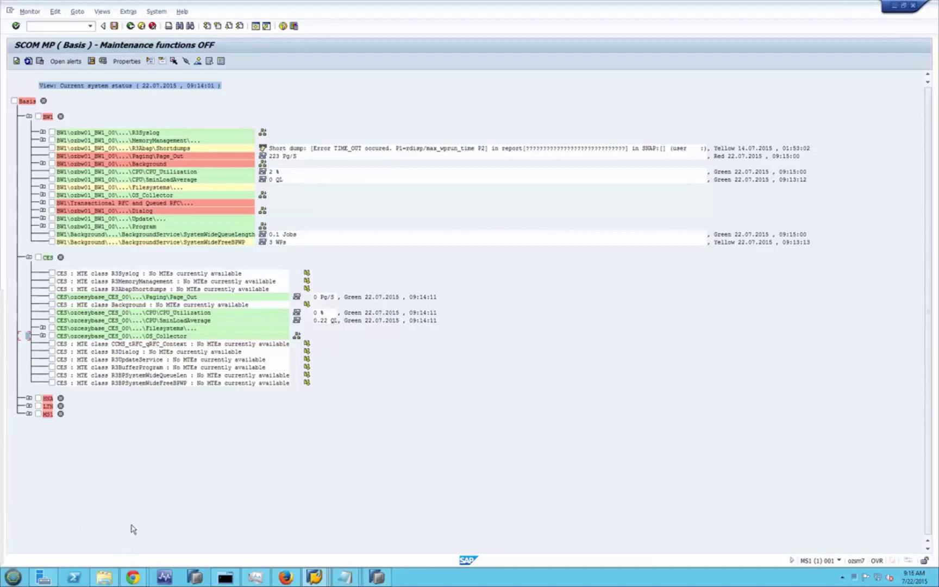
{"action": "left_click", "coordinate": [29, 257]}
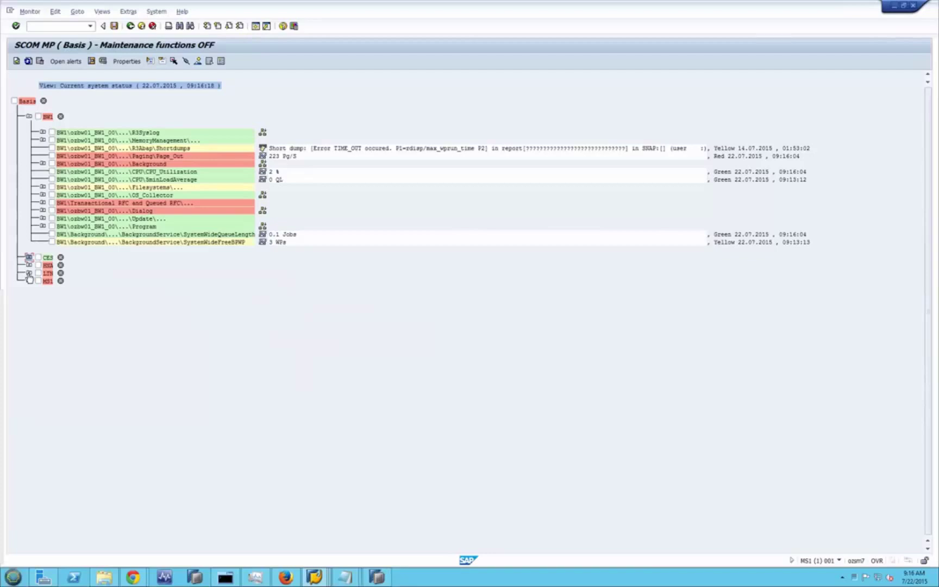
{"action": "left_click", "coordinate": [29, 117]}
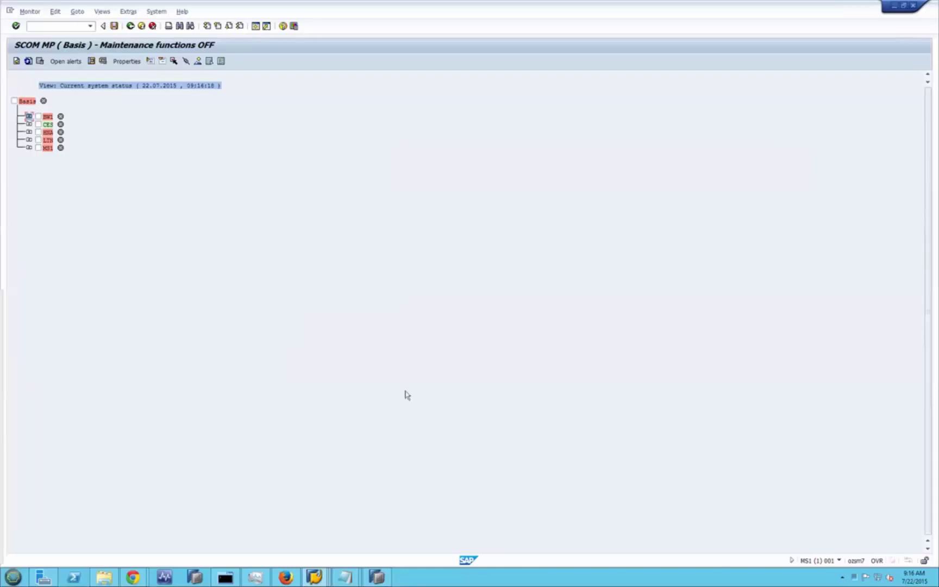
Step: Expand LTN and MS1 to compare their Basis metrics, and return to the CCMS monitor sets
{"action": "left_click", "coordinate": [29, 141]}
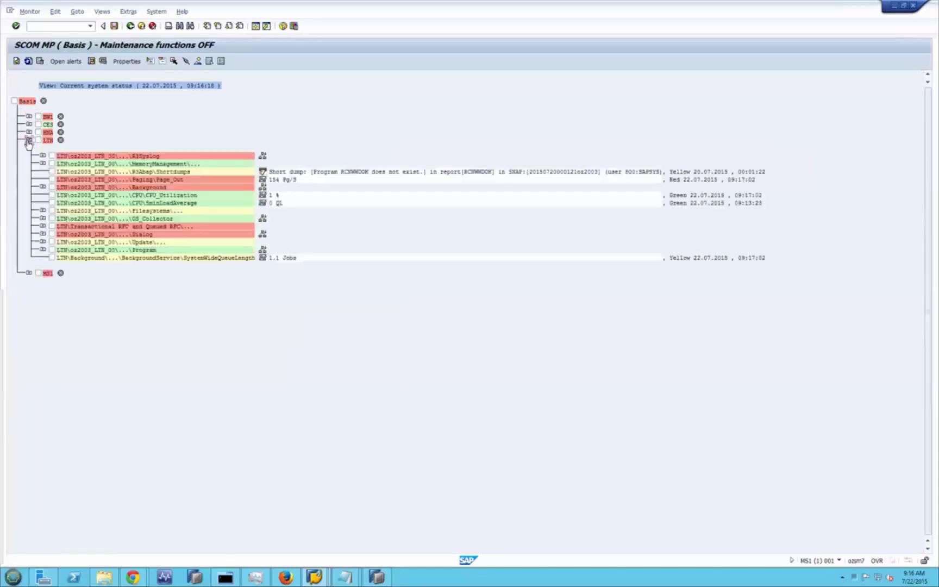
{"action": "left_click", "coordinate": [29, 274]}
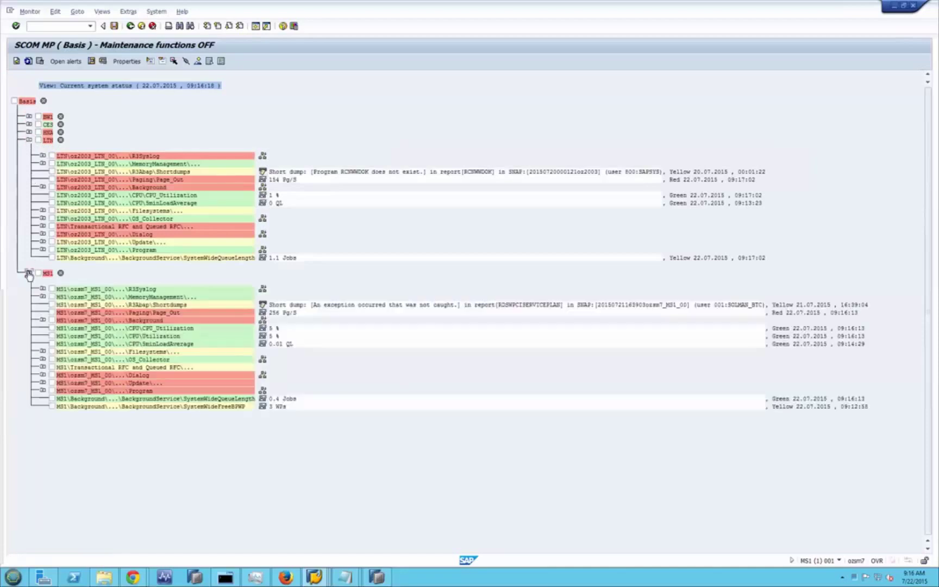
{"action": "left_click", "coordinate": [130, 26]}
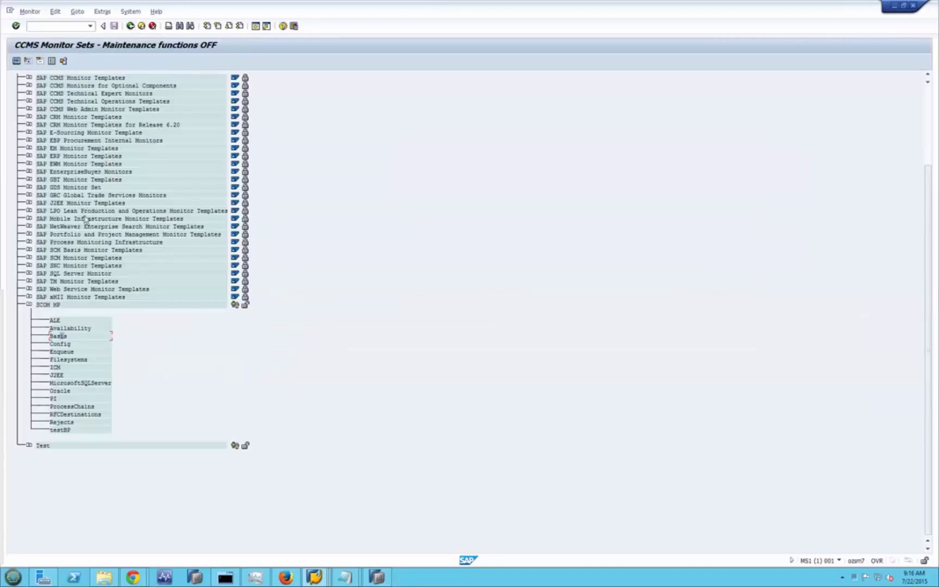
Step: Open the Availability monitor of the SCOM MP set, examine the instances under MS1, and return to the monitor sets
{"action": "double_click", "coordinate": [63, 329]}
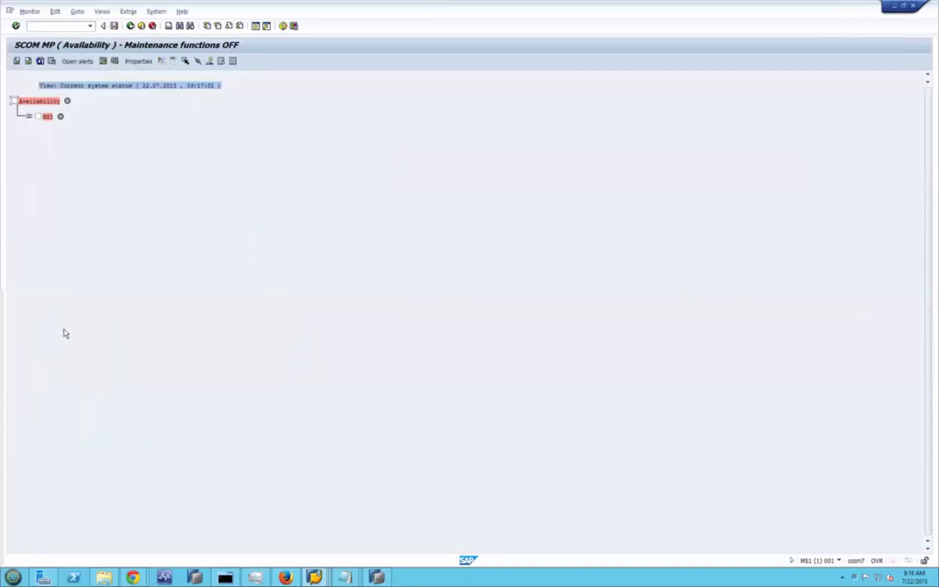
{"action": "left_click", "coordinate": [28, 117]}
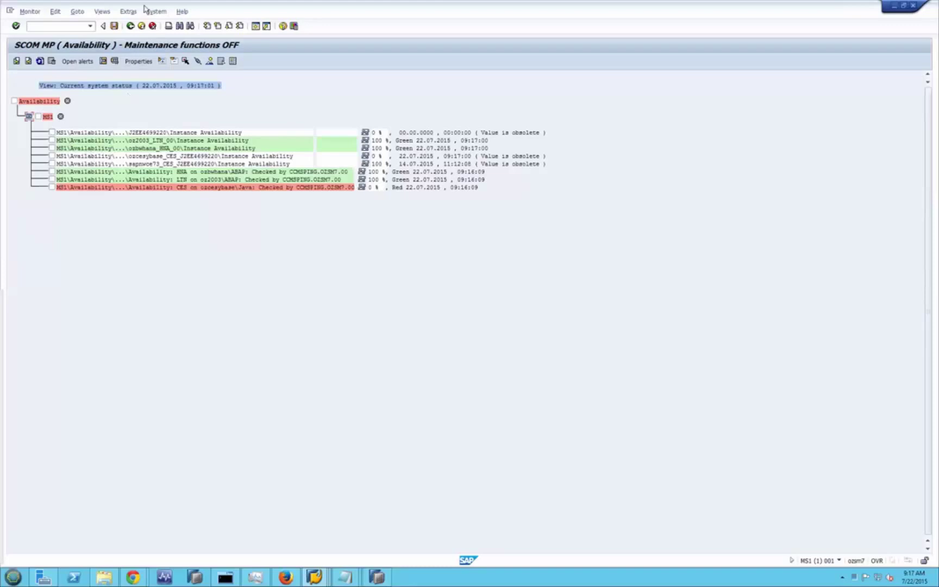
{"action": "left_click", "coordinate": [130, 26]}
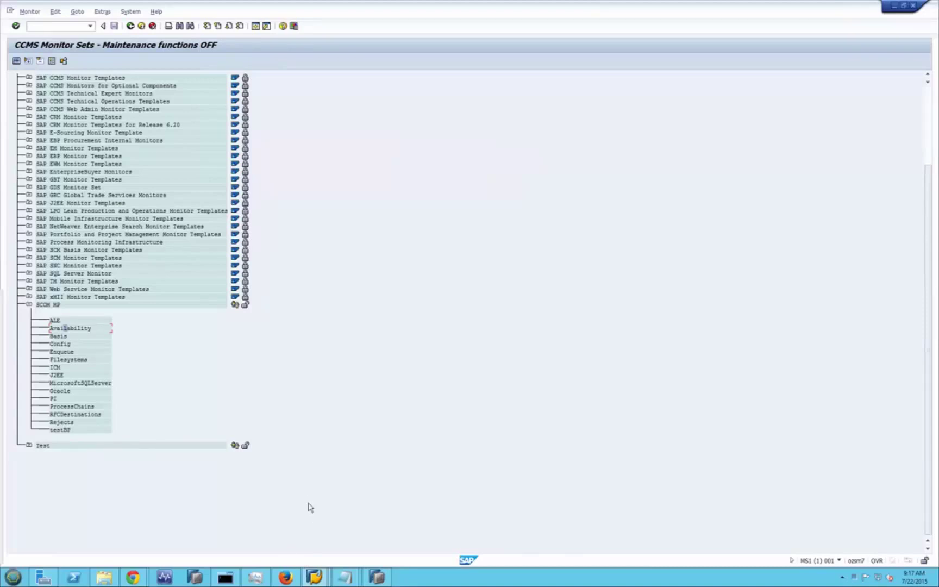
Step: Switch to the DBA Cockpit session and maximize its window
{"action": "mouse_move", "coordinate": [315, 579]}
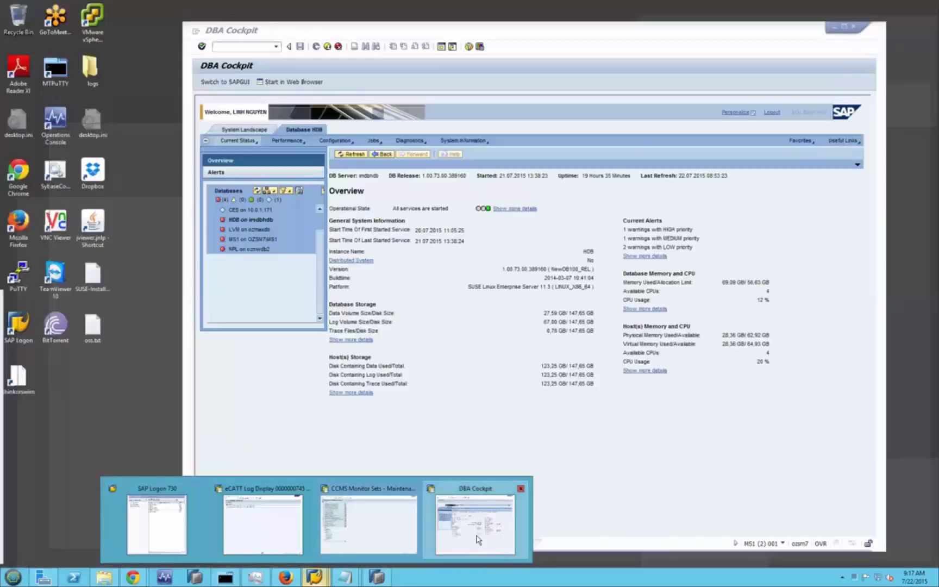
{"action": "left_click", "coordinate": [477, 539]}
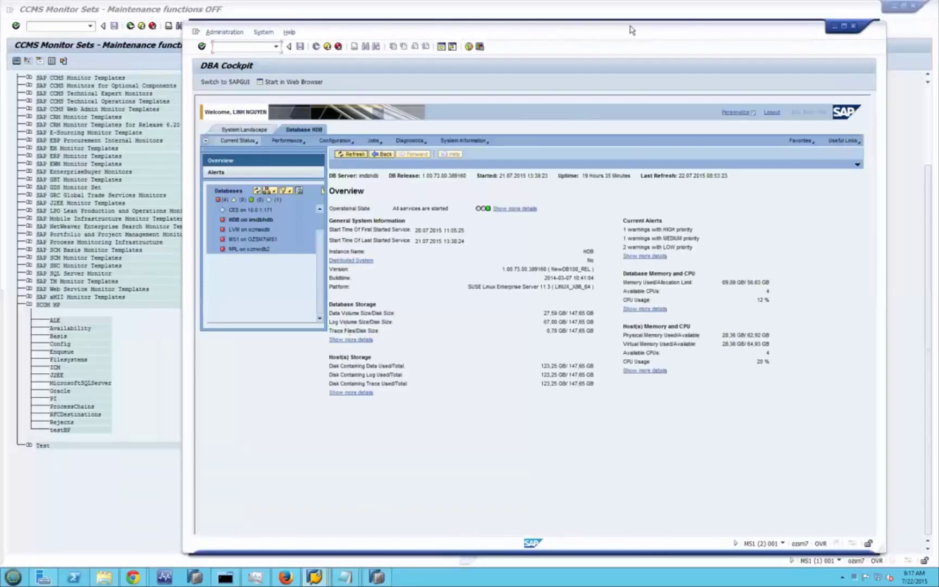
{"action": "double_click", "coordinate": [633, 33]}
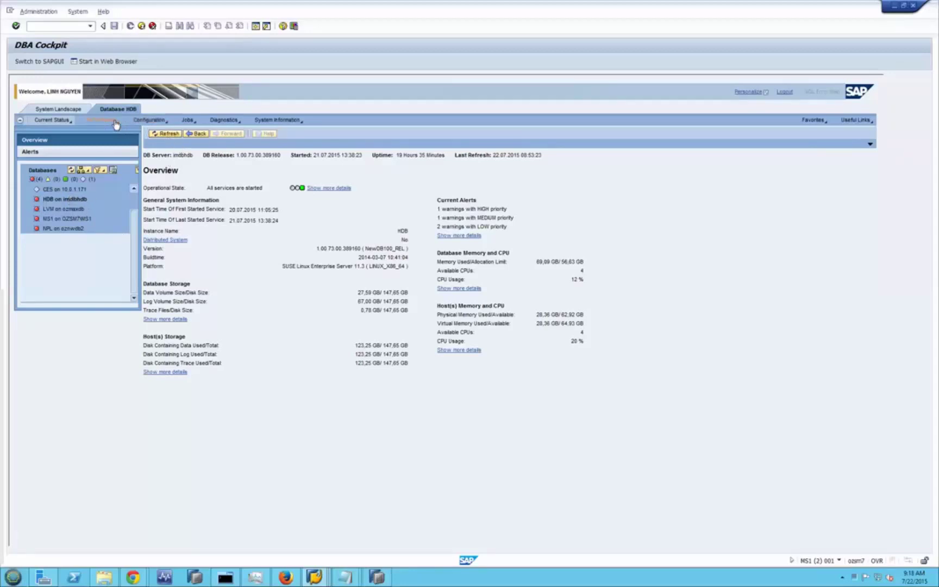
Step: Open the Statistics Server performance view for the HDB database on imdbhdb
{"action": "left_click", "coordinate": [59, 201]}
{"action": "left_click", "coordinate": [115, 124]}
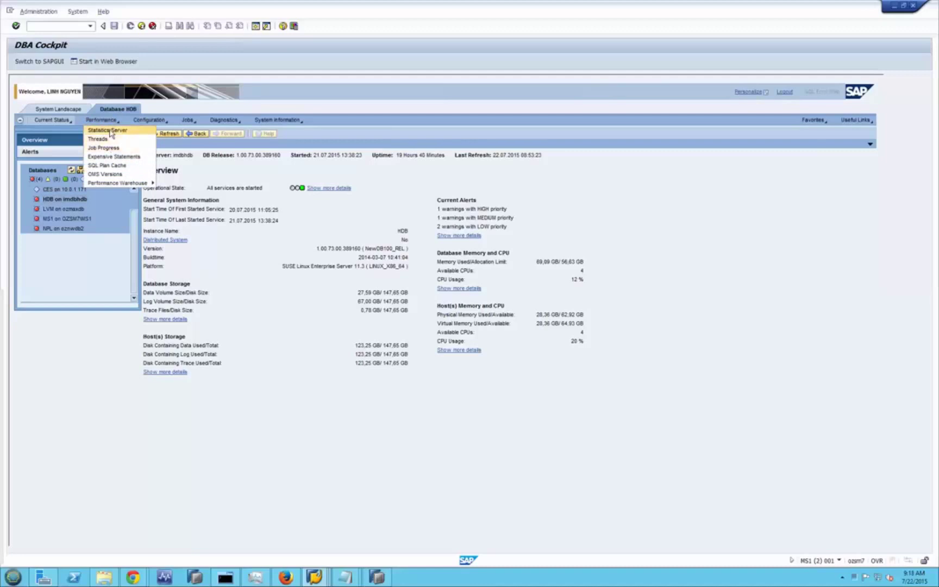
{"action": "left_click", "coordinate": [111, 131]}
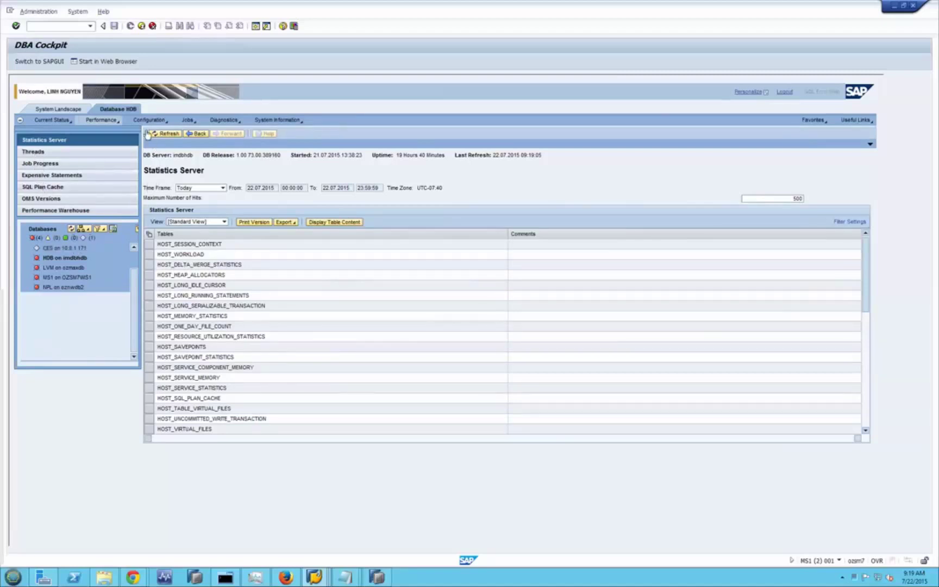
Step: Open the current-status alerts of the HDB database
{"action": "left_click", "coordinate": [64, 122]}
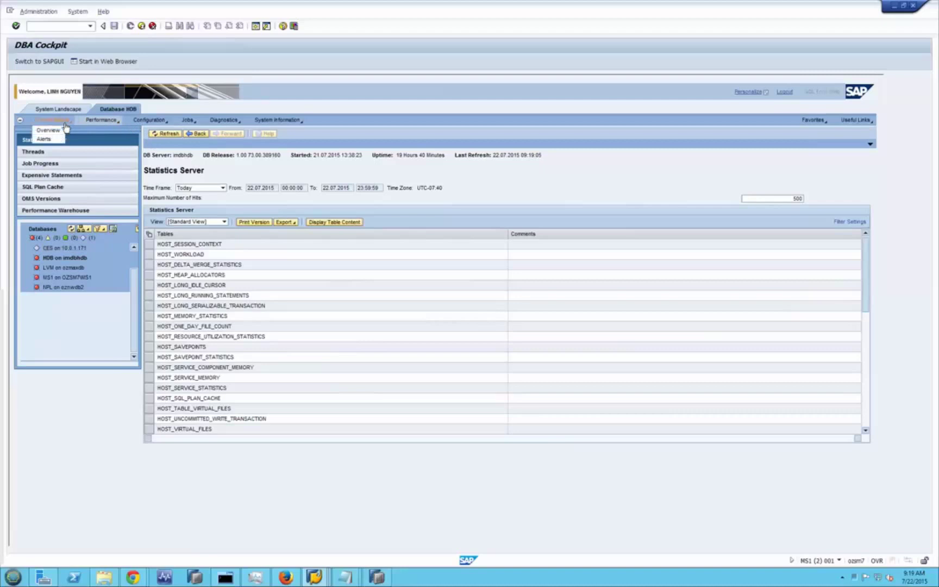
{"action": "left_click", "coordinate": [47, 140]}
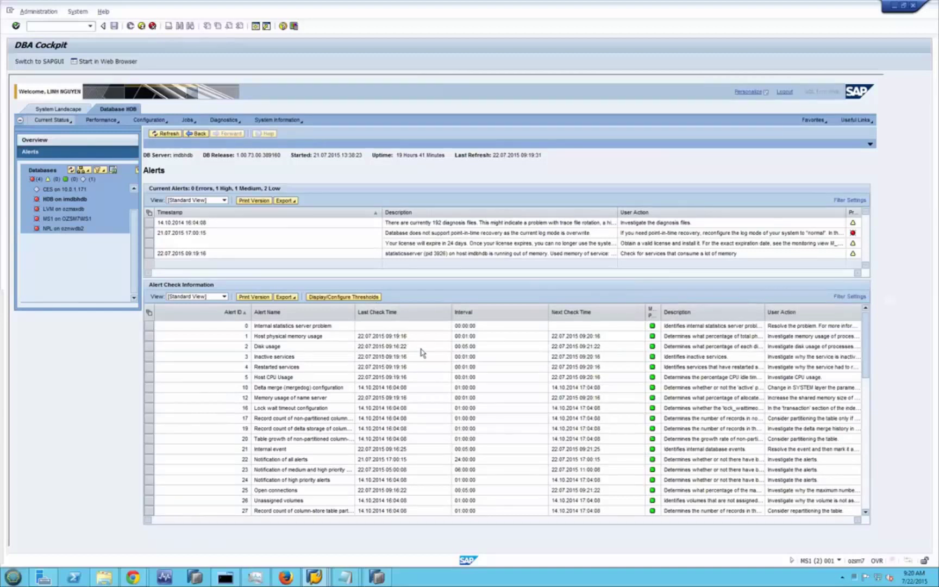
Step: Select the Lock wait timeout configuration check in the HDB alert check information and look through the list
{"action": "left_click", "coordinate": [292, 407]}
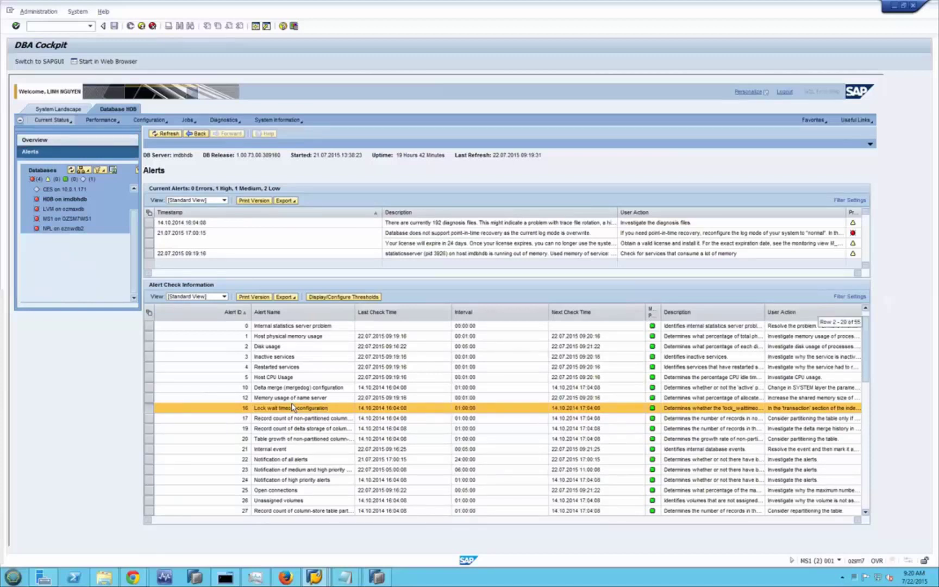
{"action": "scroll", "coordinate": [283, 443], "scroll_direction": "down", "scroll_amount": 1}
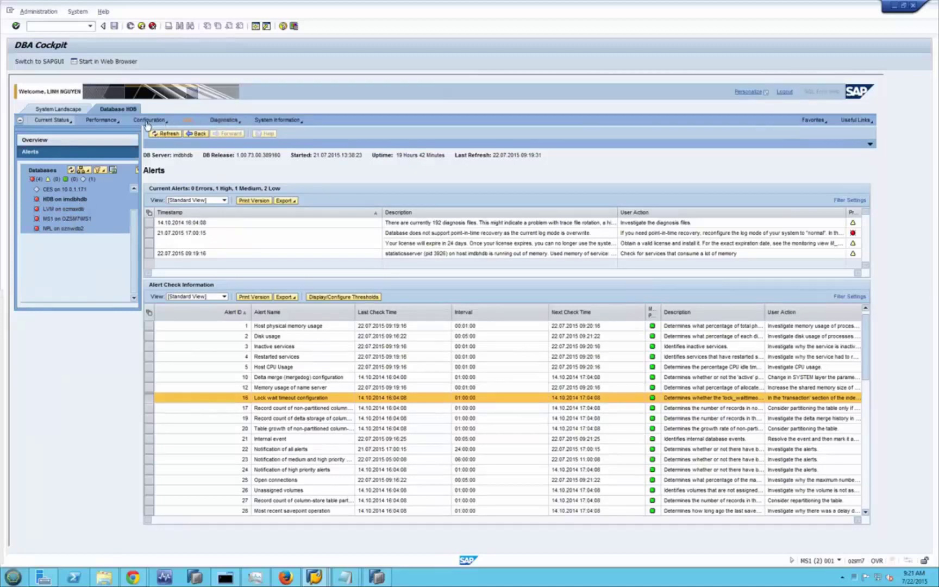
{"action": "left_click", "coordinate": [113, 123]}
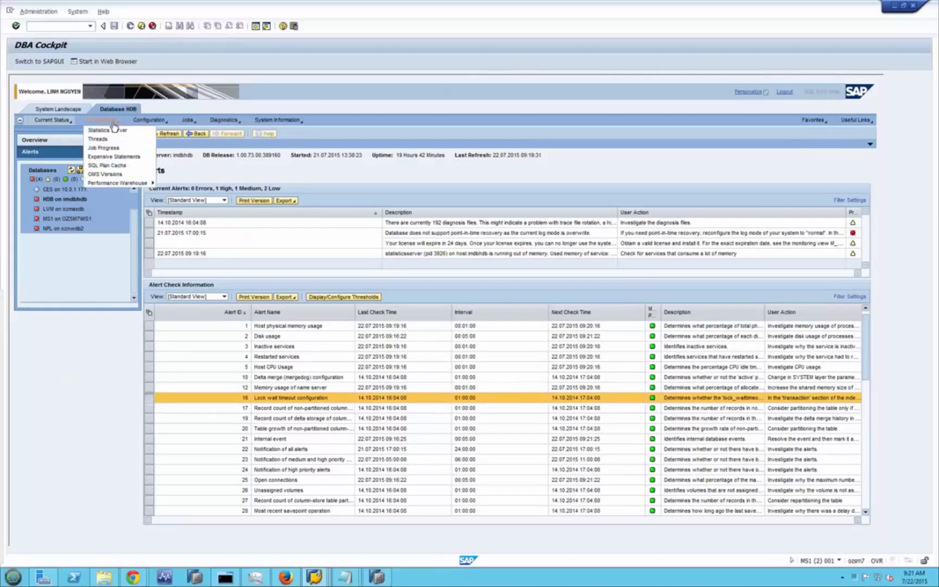
Step: Restart the DBA Cockpit by running the earlier transaction command /ndbacockpit
{"action": "left_click", "coordinate": [91, 27]}
{"action": "left_click", "coordinate": [90, 26]}
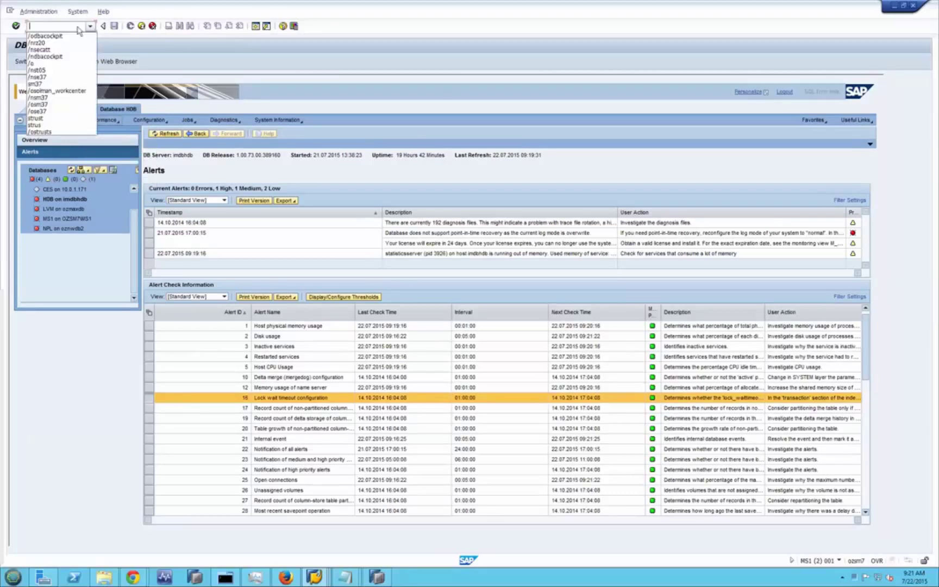
{"action": "left_click", "coordinate": [44, 56]}
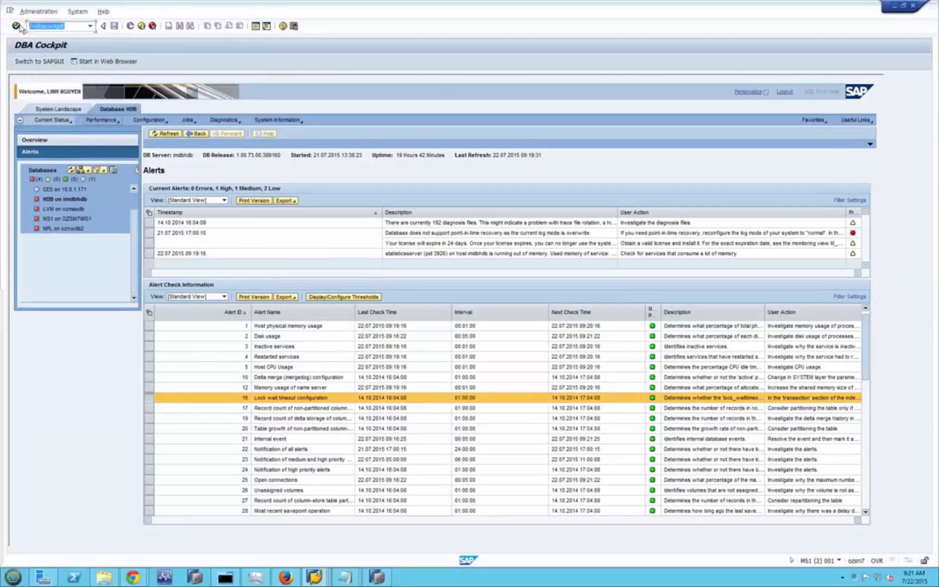
{"action": "left_click", "coordinate": [16, 26]}
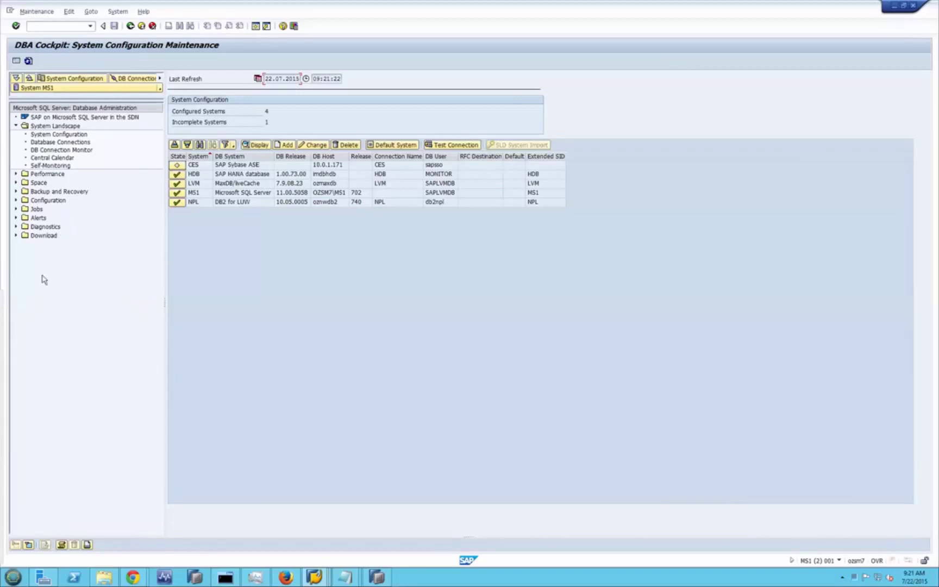
Step: Open Performance Warehouse reporting and switch it to the HDB database on imdbhdb
{"action": "left_click", "coordinate": [15, 174]}
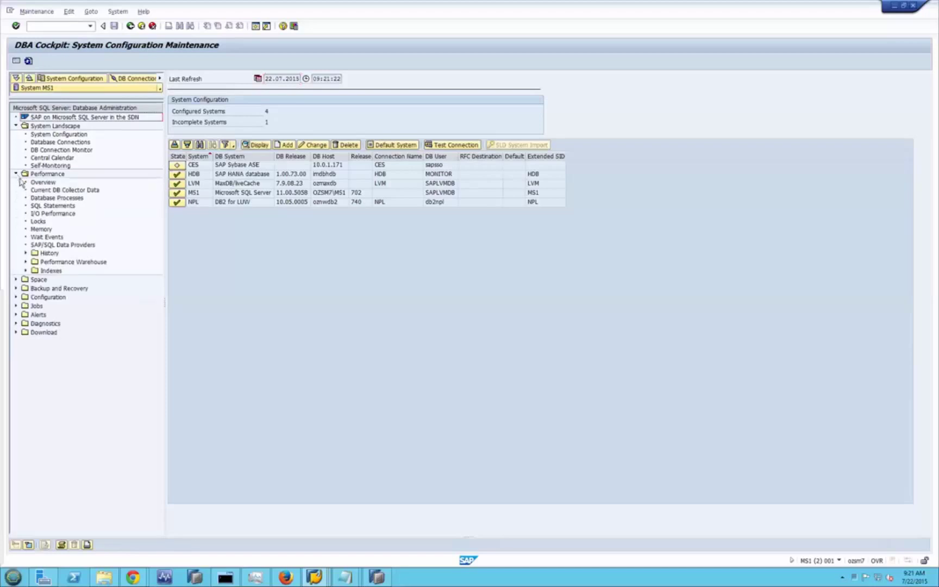
{"action": "left_click", "coordinate": [26, 262]}
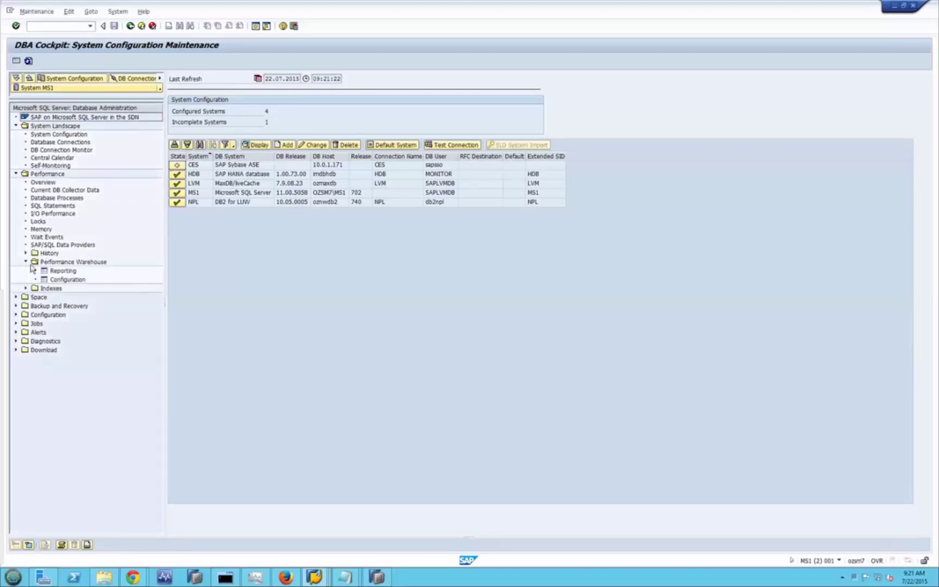
{"action": "left_click", "coordinate": [51, 272]}
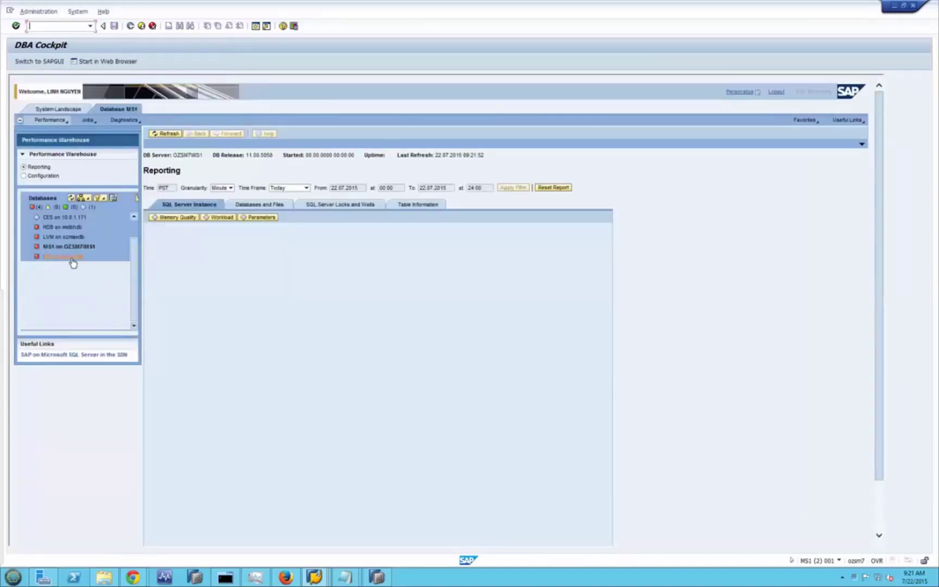
{"action": "left_click", "coordinate": [64, 228]}
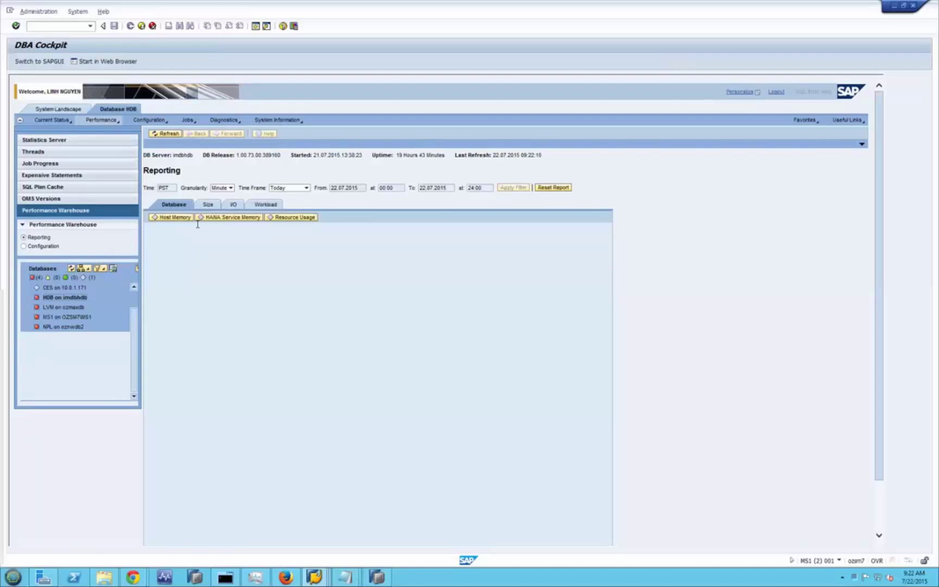
Step: Examine the Host Memory report and the Persistence Table Size report of the HDB database
{"action": "left_click", "coordinate": [165, 220]}
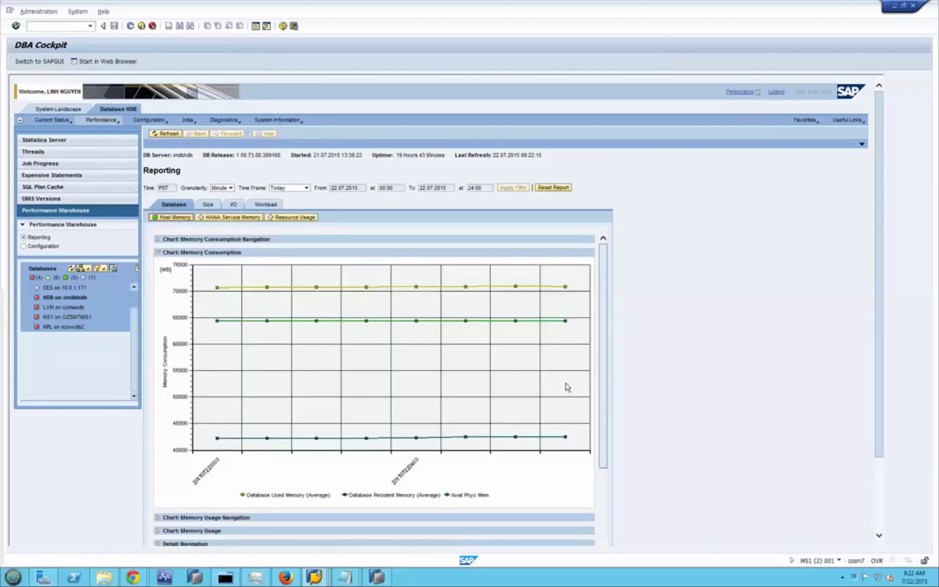
{"action": "mouse_move", "coordinate": [605, 359]}
{"action": "left_mouse_down"}
{"action": "mouse_move", "coordinate": [606, 464]}
{"action": "mouse_move", "coordinate": [611, 386]}
{"action": "mouse_move", "coordinate": [599, 365]}
{"action": "left_mouse_up"}
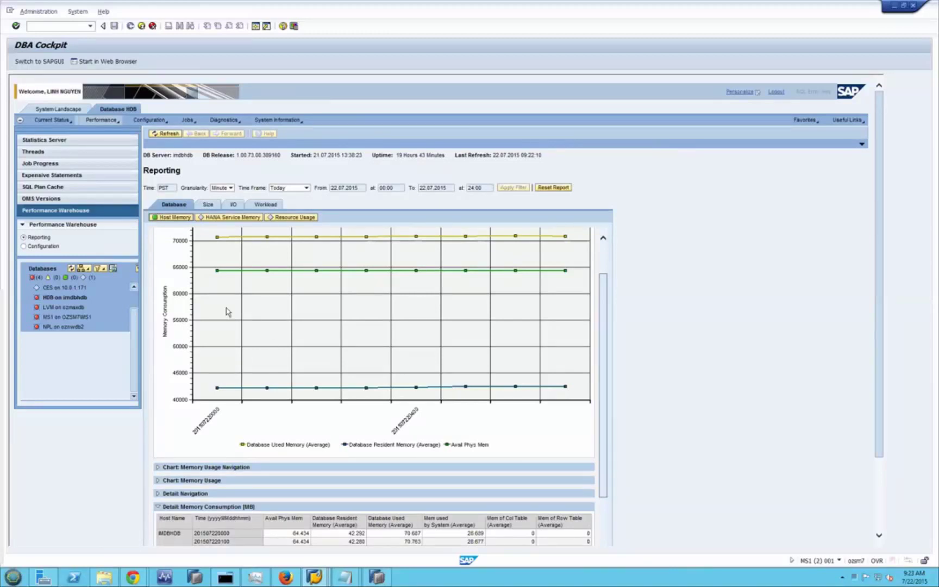
{"action": "left_click", "coordinate": [209, 205]}
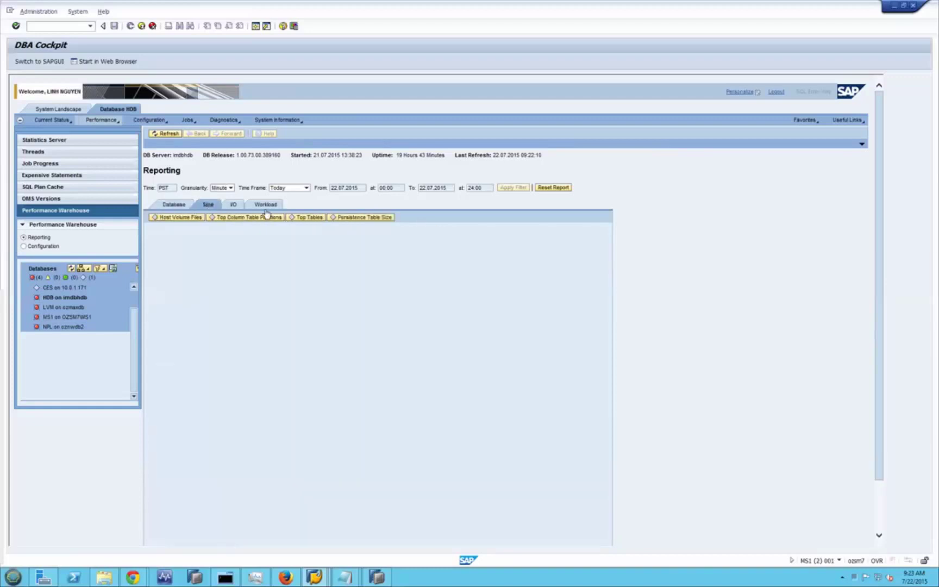
{"action": "left_click", "coordinate": [309, 217]}
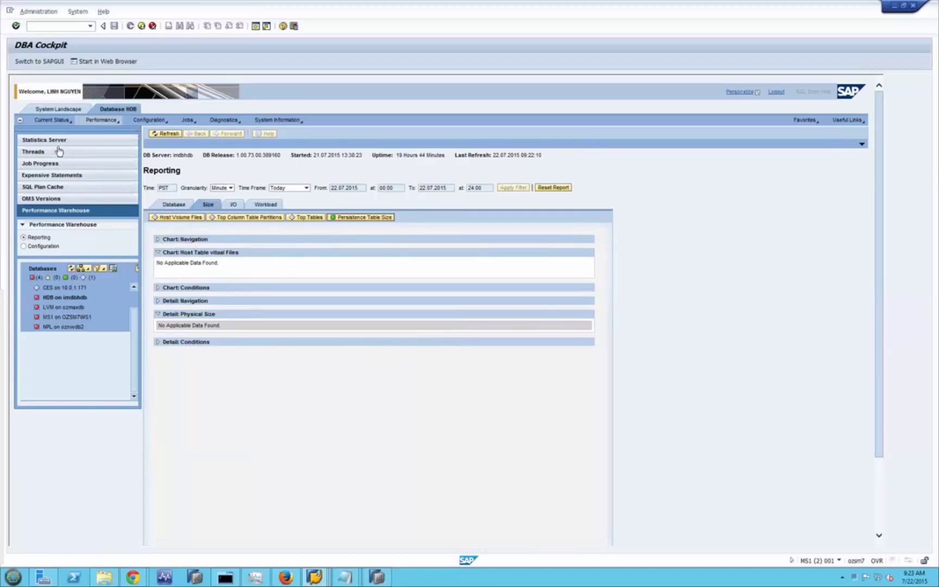
Step: Open the System Landscape configuration and select the LVM database on ozmaxdb
{"action": "left_click", "coordinate": [72, 112]}
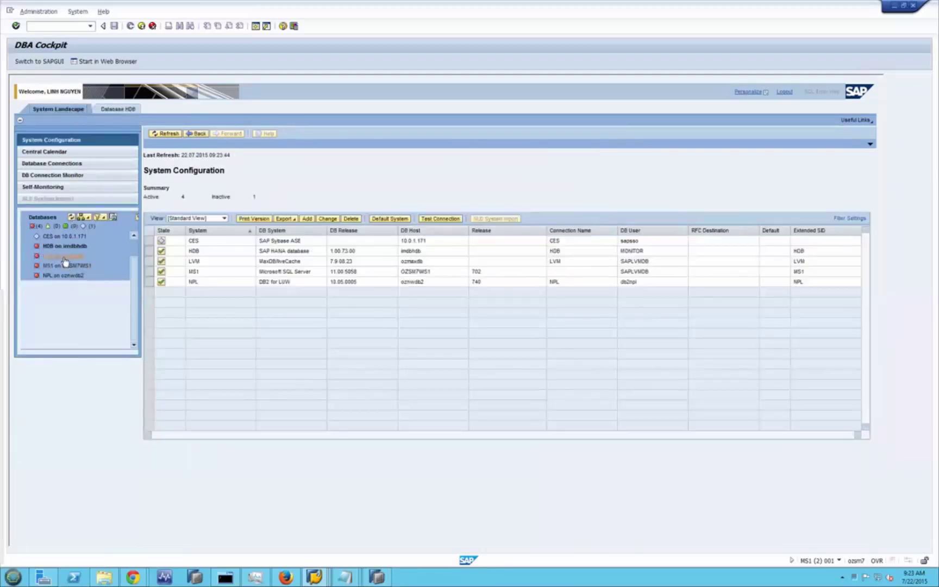
{"action": "left_click", "coordinate": [64, 256]}
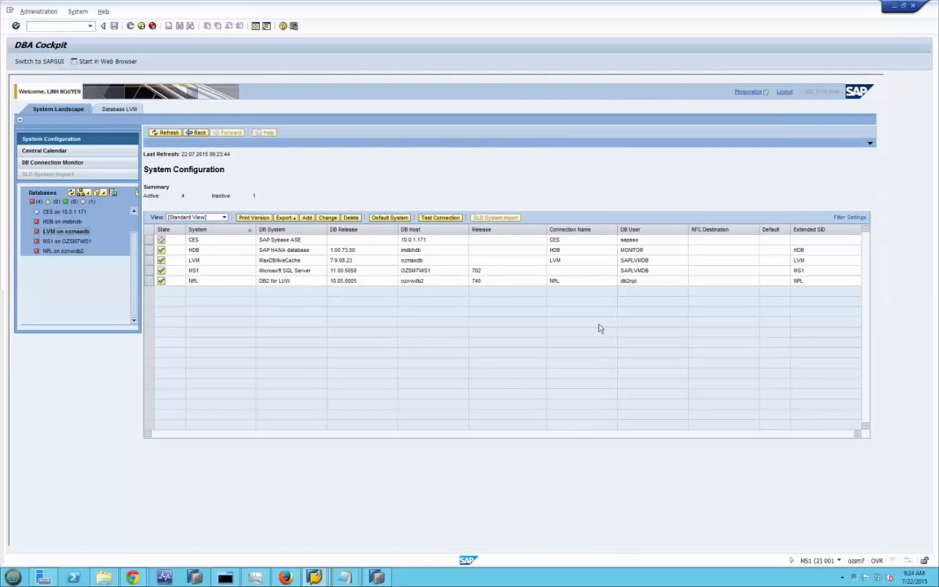
Step: Minimize the DBA Cockpit, switch to SAP HANA Studio in a maximized window and refresh the System Monitor
{"action": "left_click", "coordinate": [894, 6]}
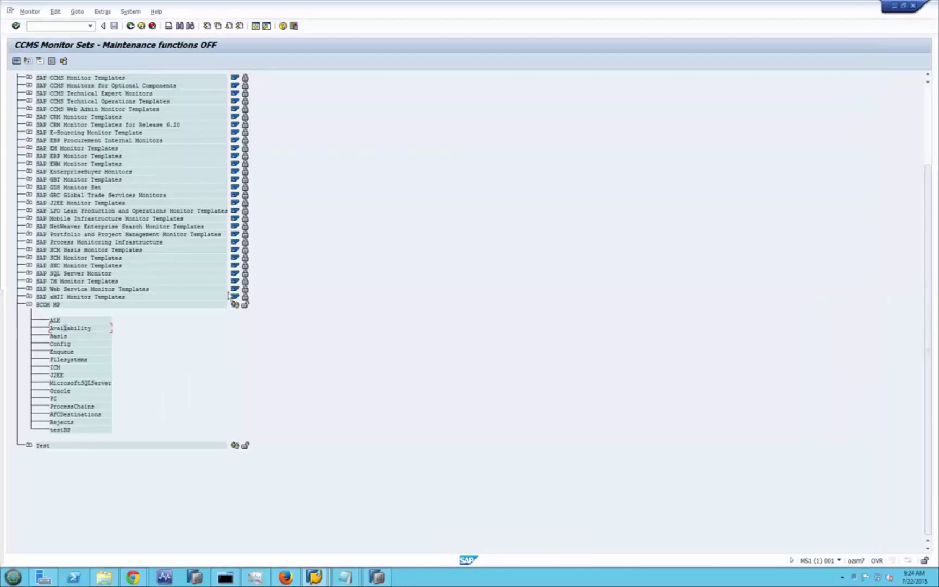
{"action": "left_click", "coordinate": [375, 574]}
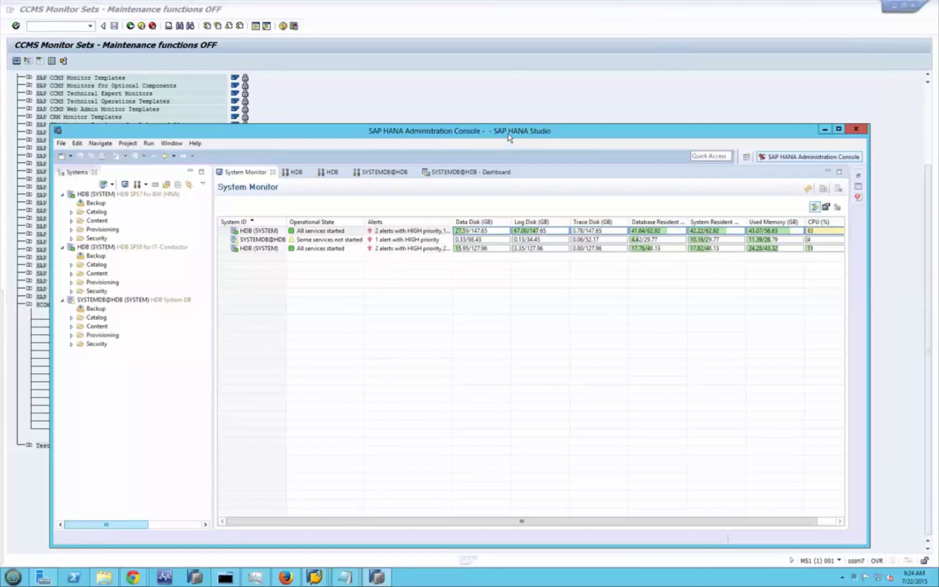
{"action": "double_click", "coordinate": [509, 133]}
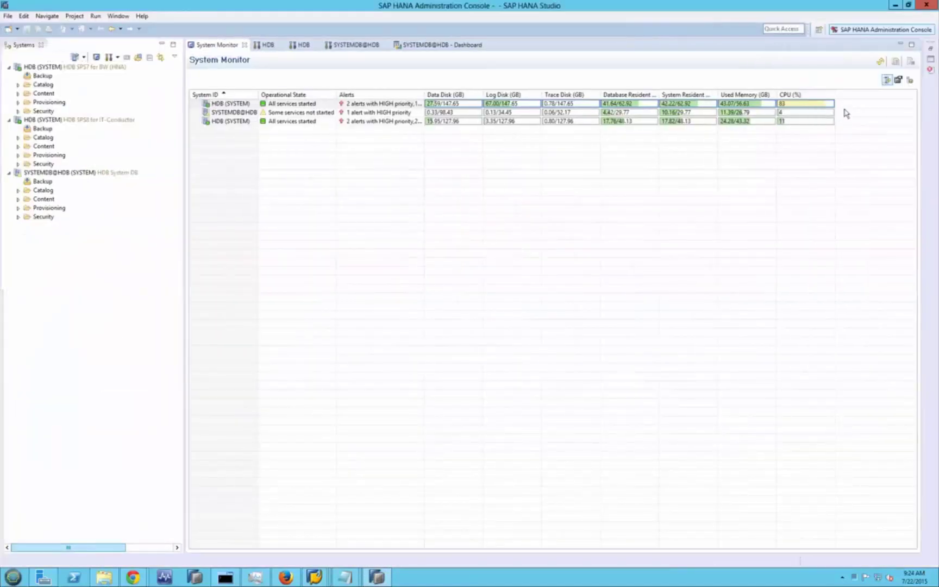
{"action": "left_click", "coordinate": [881, 63]}
Step: Open the current alerts of SYSTEMDB@HDB and widen the Time column to show the full timestamps
{"action": "double_click", "coordinate": [356, 114]}
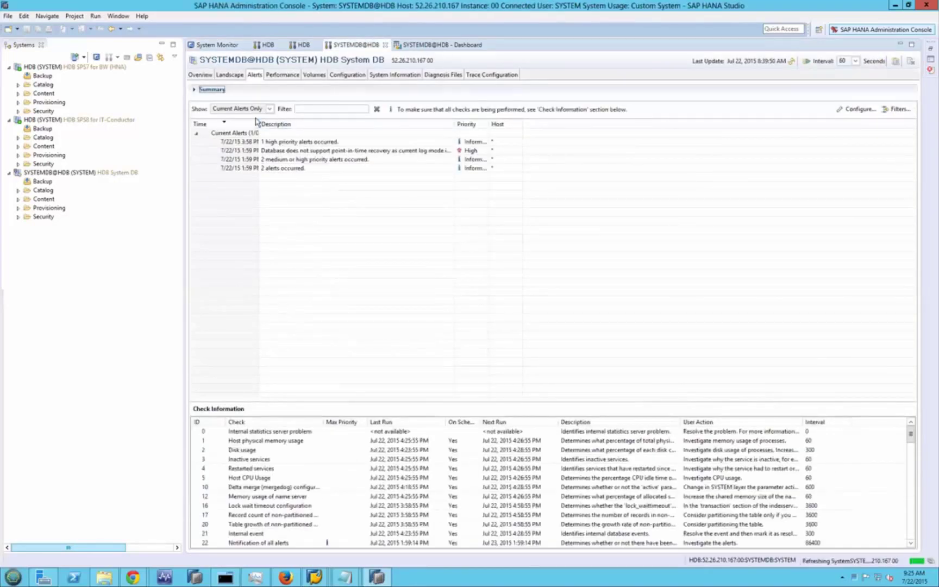
{"action": "left_click_drag", "start_coordinate": [257, 123], "coordinate": [314, 123]}
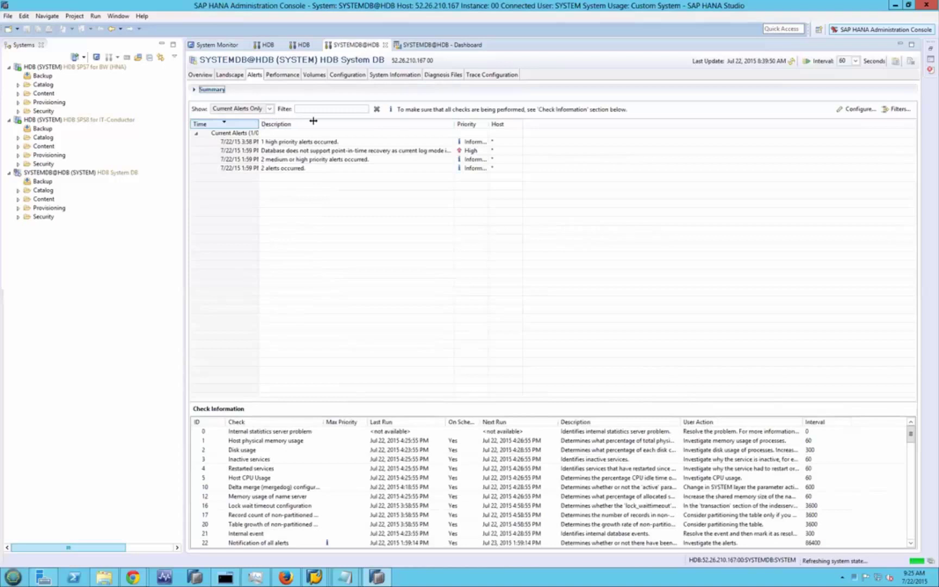
{"action": "left_click", "coordinate": [258, 77]}
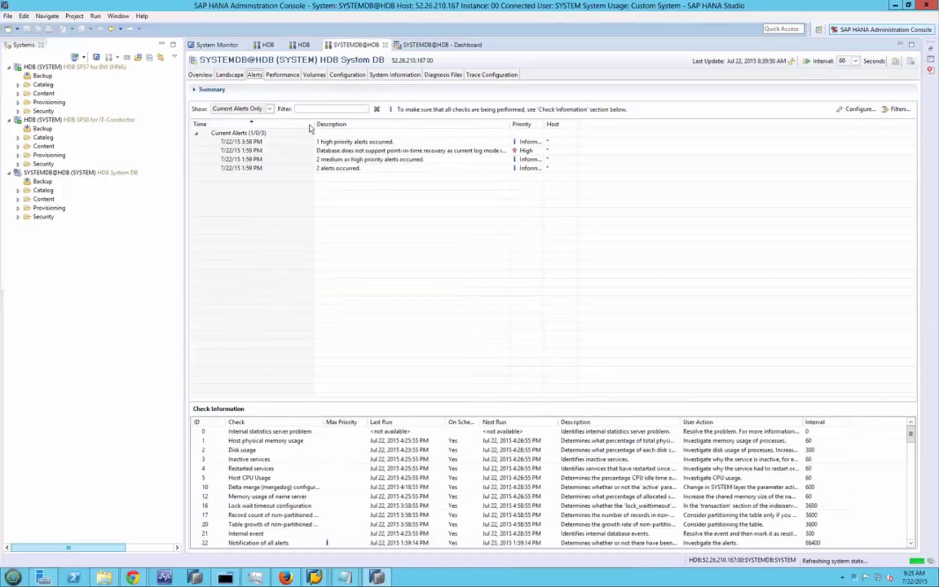
{"action": "mouse_move", "coordinate": [263, 156]}
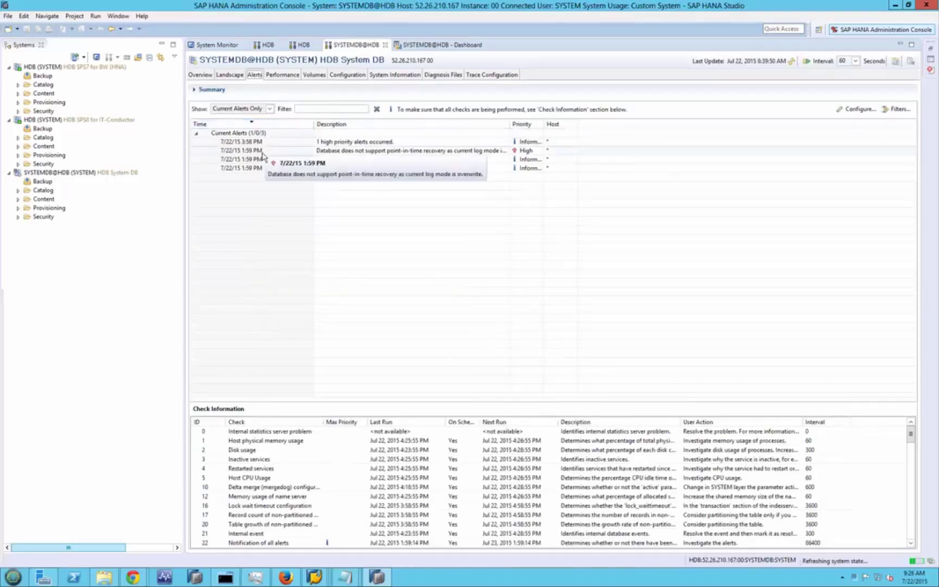
{"action": "left_click", "coordinate": [270, 109]}
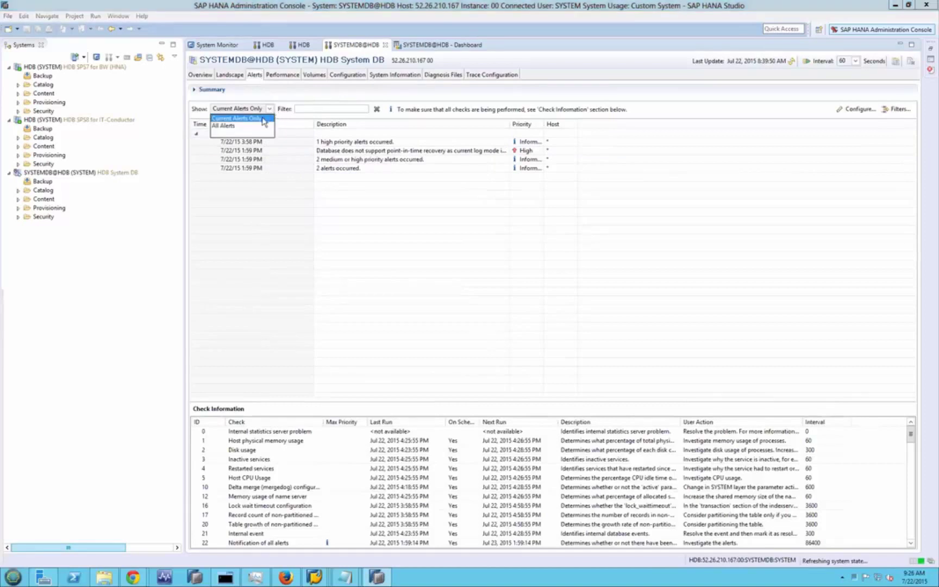
{"action": "left_click", "coordinate": [300, 96]}
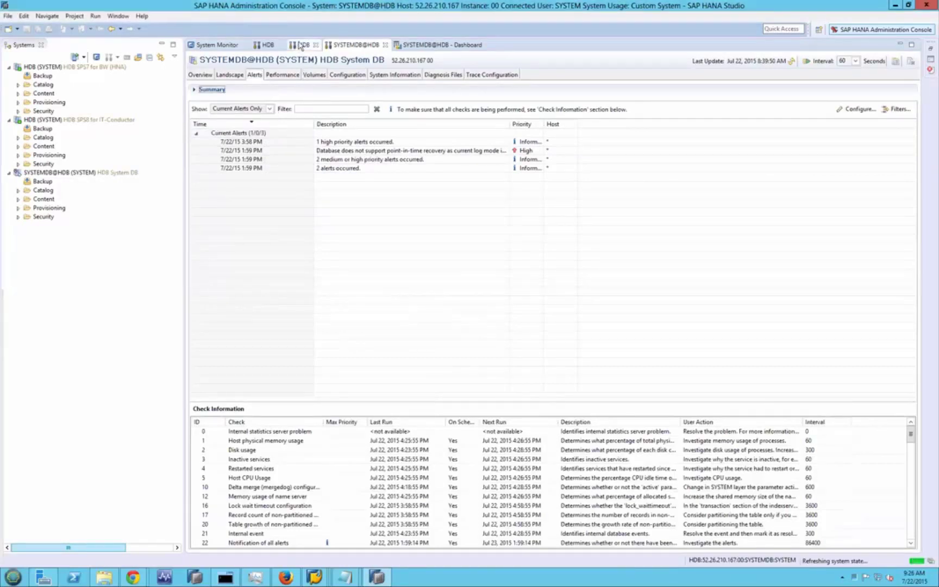
Step: Set the alerts of the HDB SPS7 for BW system to All Alerts and expand the alert summary
{"action": "left_click", "coordinate": [302, 45]}
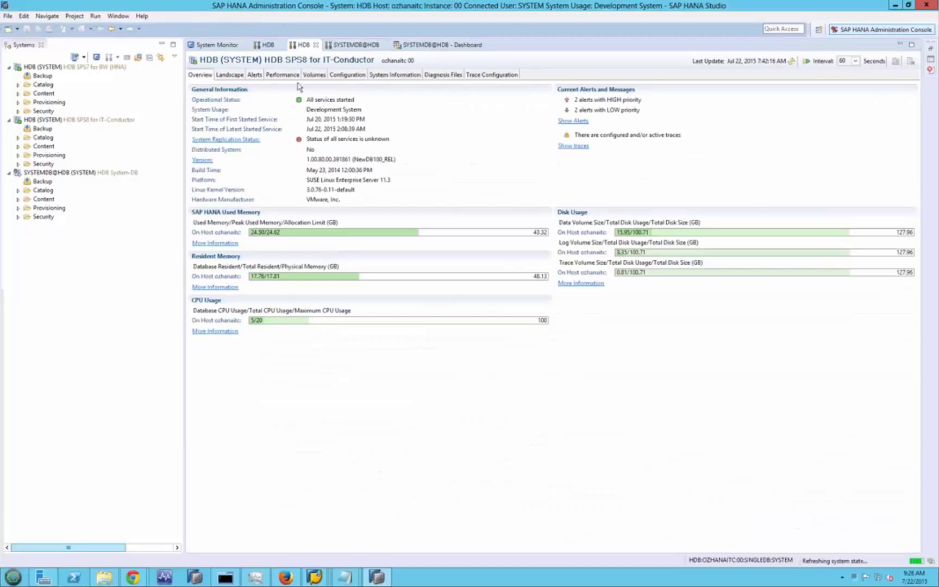
{"action": "left_click", "coordinate": [267, 45]}
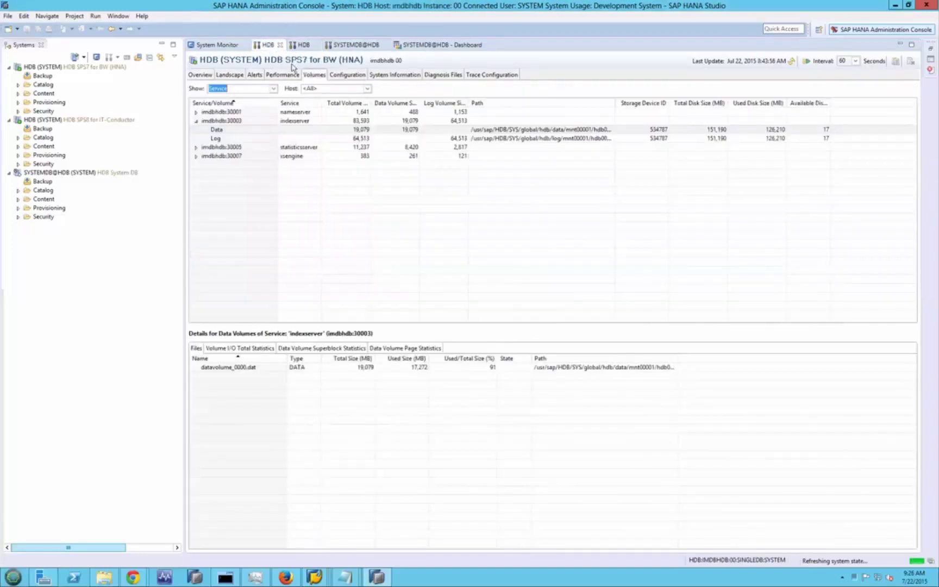
{"action": "left_click", "coordinate": [255, 74]}
{"action": "left_click", "coordinate": [269, 110]}
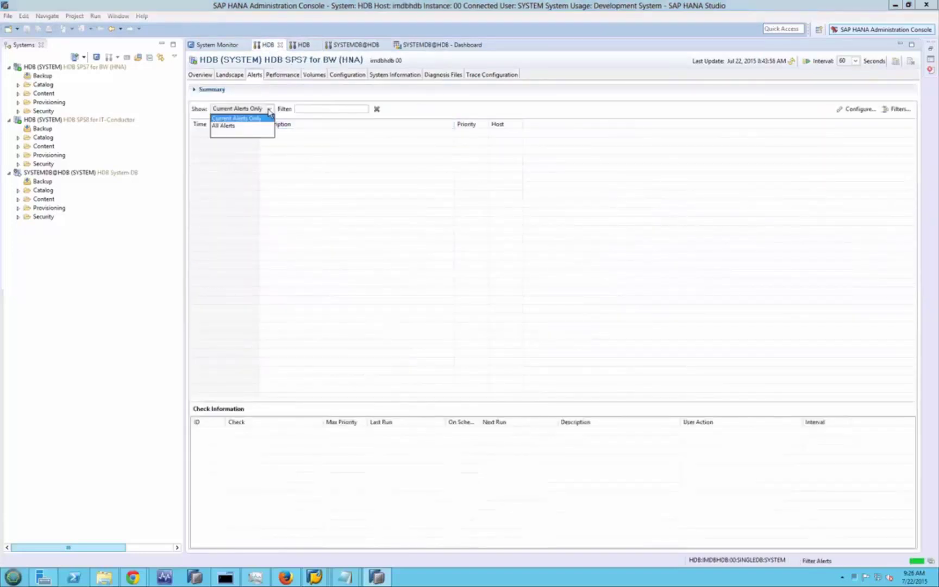
{"action": "left_click", "coordinate": [224, 126]}
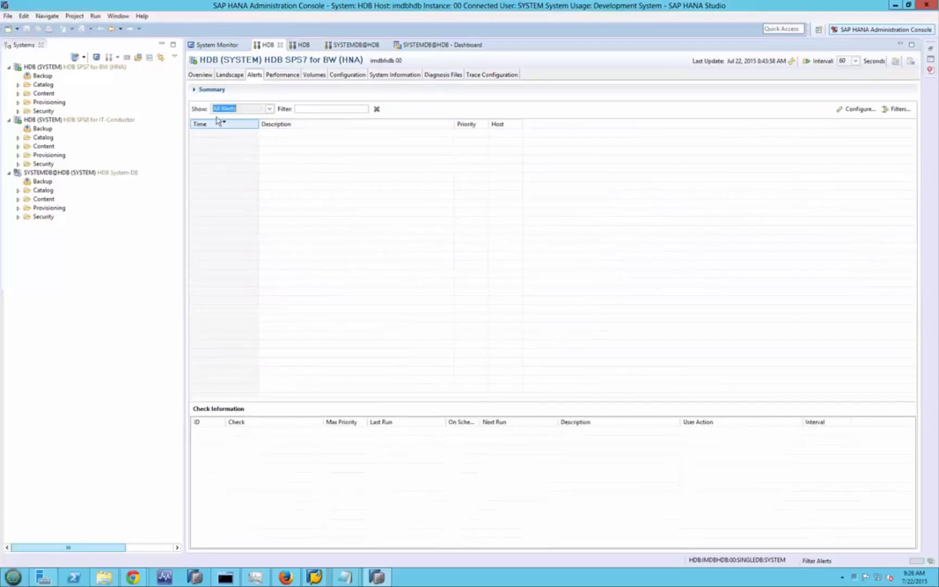
{"action": "left_click", "coordinate": [195, 90]}
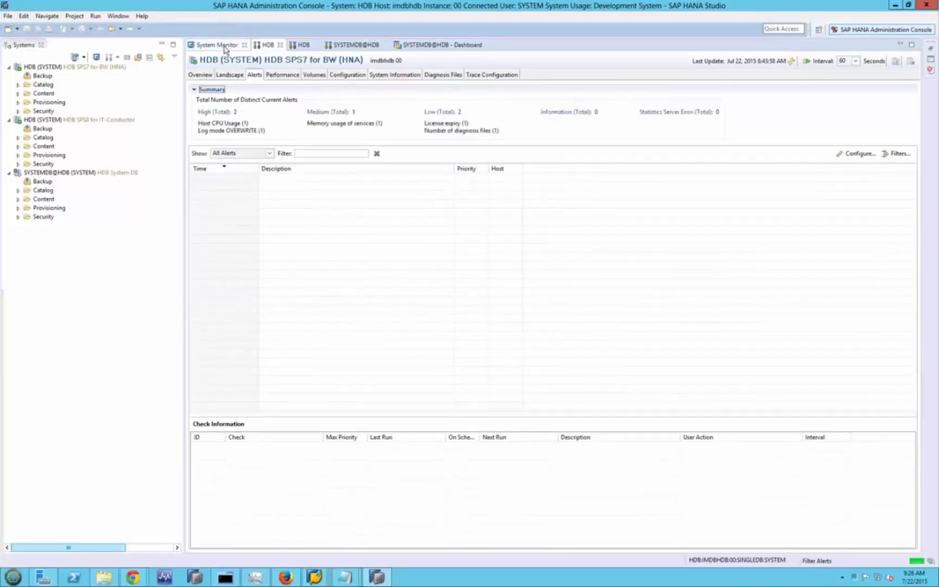
Step: Open SYSTEMDB@HDB from the System Monitor and widen the Service column in its landscape services list
{"action": "left_click", "coordinate": [230, 76]}
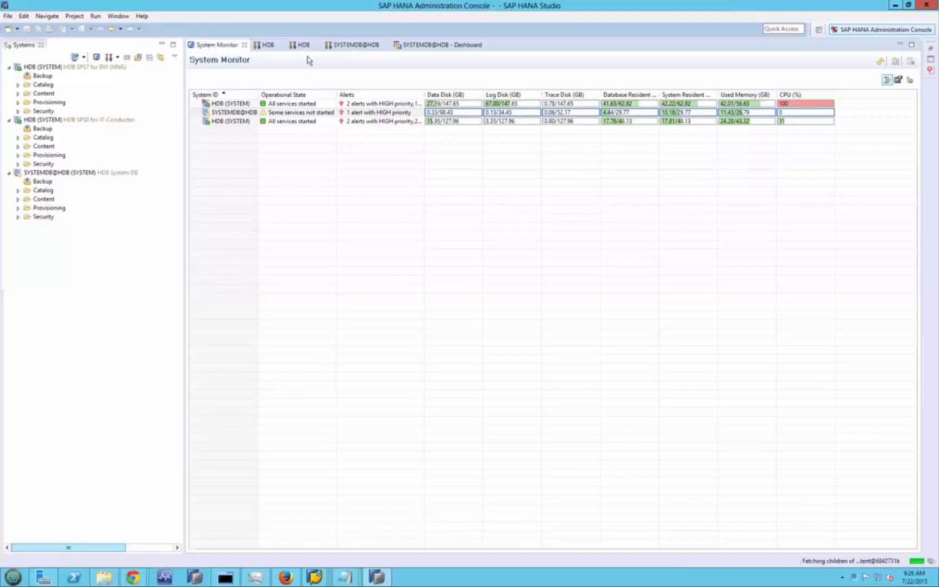
{"action": "double_click", "coordinate": [291, 112]}
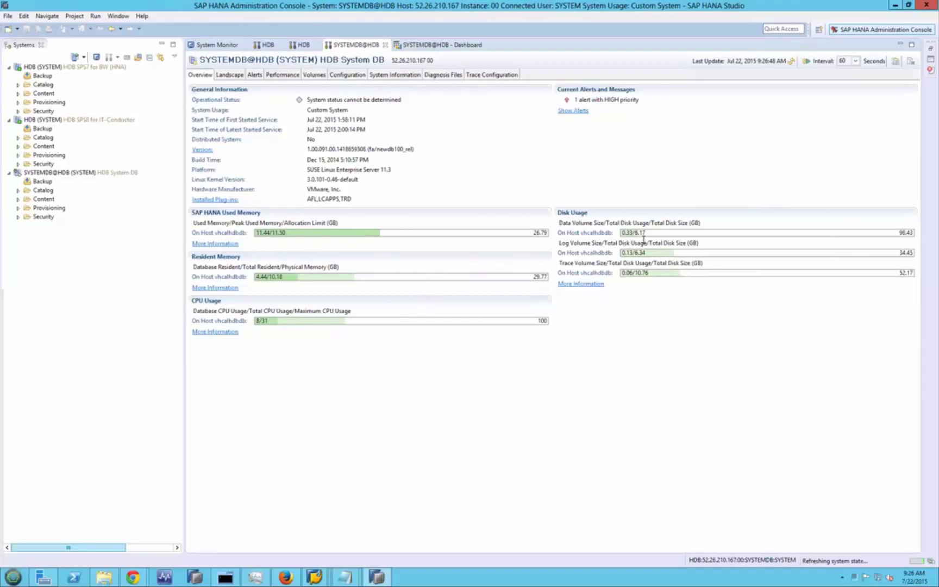
{"action": "left_click", "coordinate": [237, 77]}
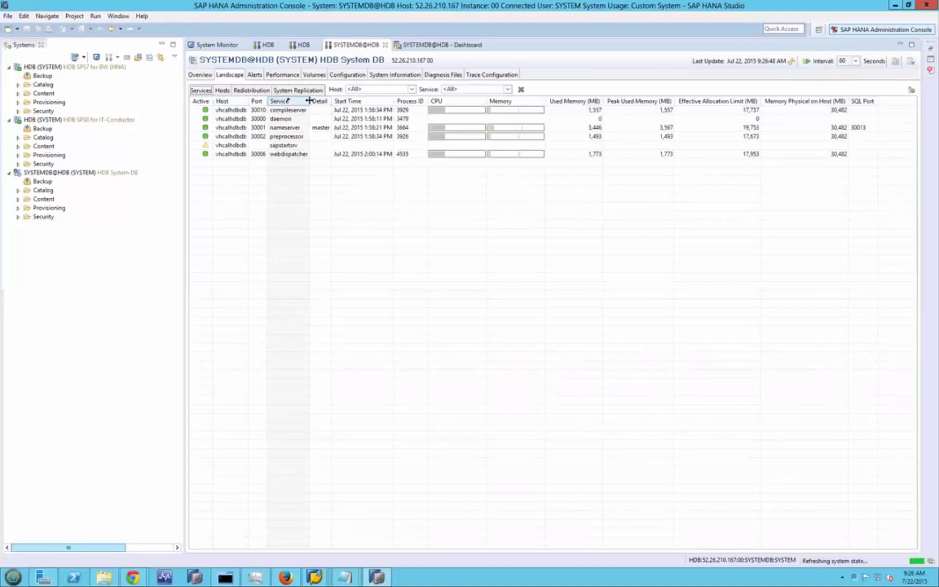
{"action": "left_click_drag", "start_coordinate": [309, 102], "coordinate": [338, 99]}
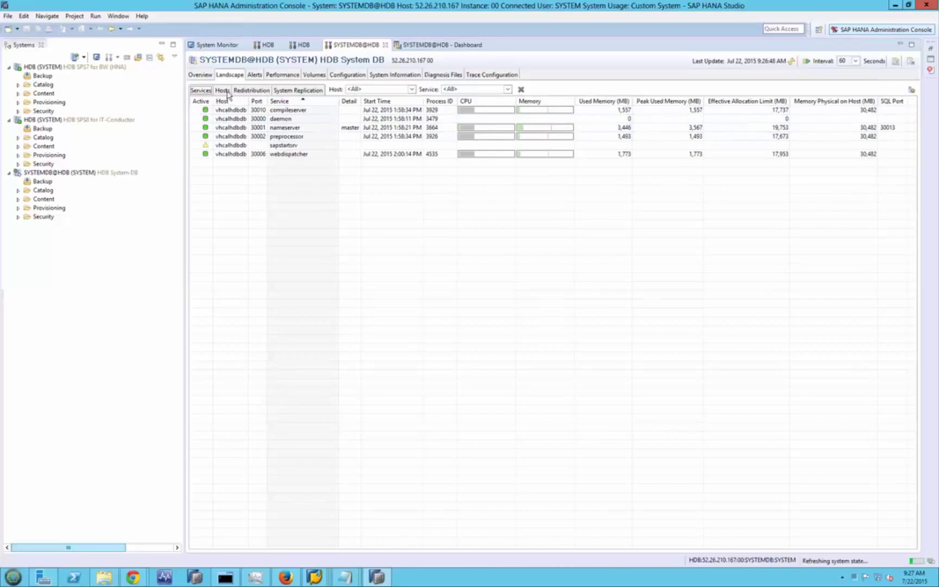
Step: Open the alerts of SYSTEMDB@HDB and examine the check information for all alert checks
{"action": "left_click", "coordinate": [256, 77]}
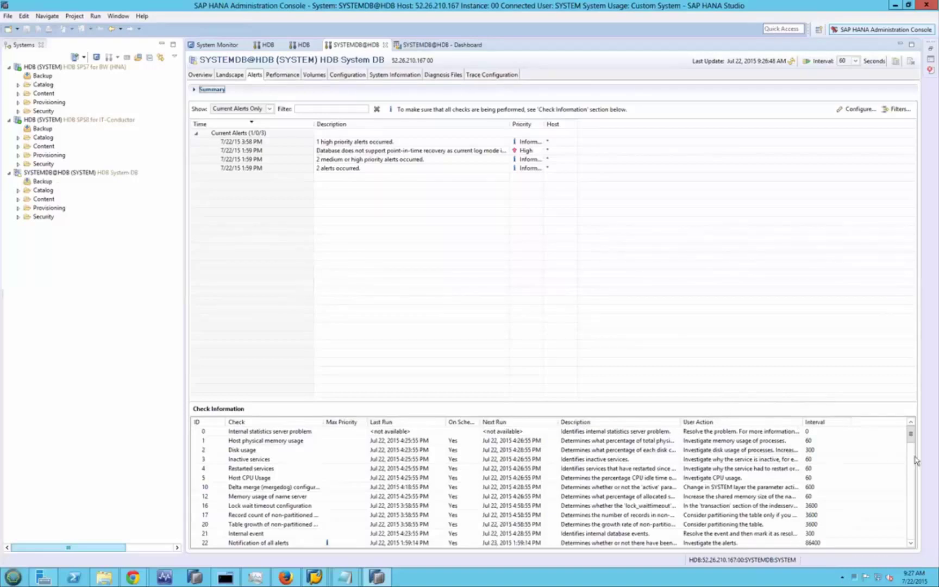
{"action": "mouse_move", "coordinate": [911, 439]}
{"action": "left_mouse_down"}
{"action": "mouse_move", "coordinate": [911, 487]}
{"action": "mouse_move", "coordinate": [911, 434]}
{"action": "left_mouse_up"}
{"action": "mouse_move", "coordinate": [336, 483]}
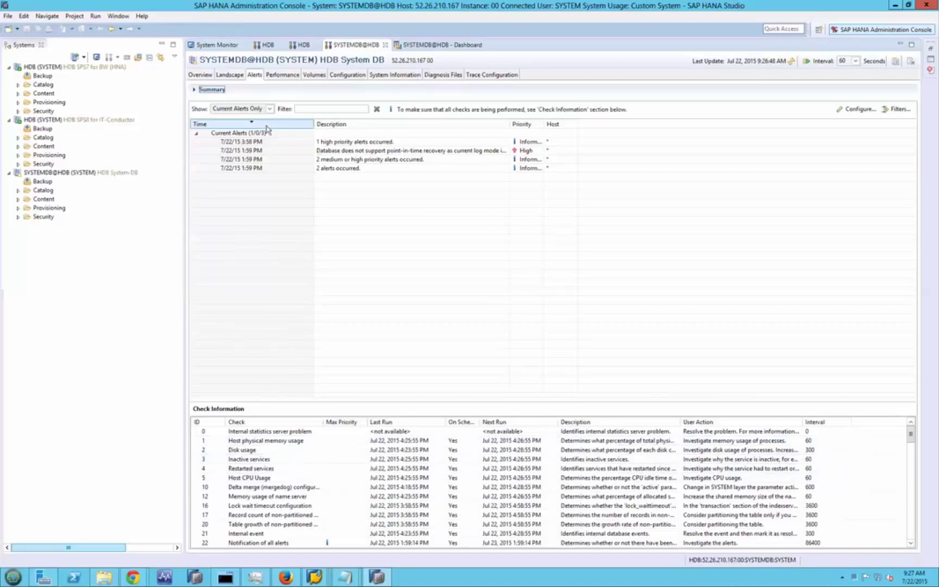
Step: In the Performance load chart, remove Total Resident Memory and show Physical Memory Size and Disk Used one after the other, hiding each again
{"action": "left_click", "coordinate": [283, 76]}
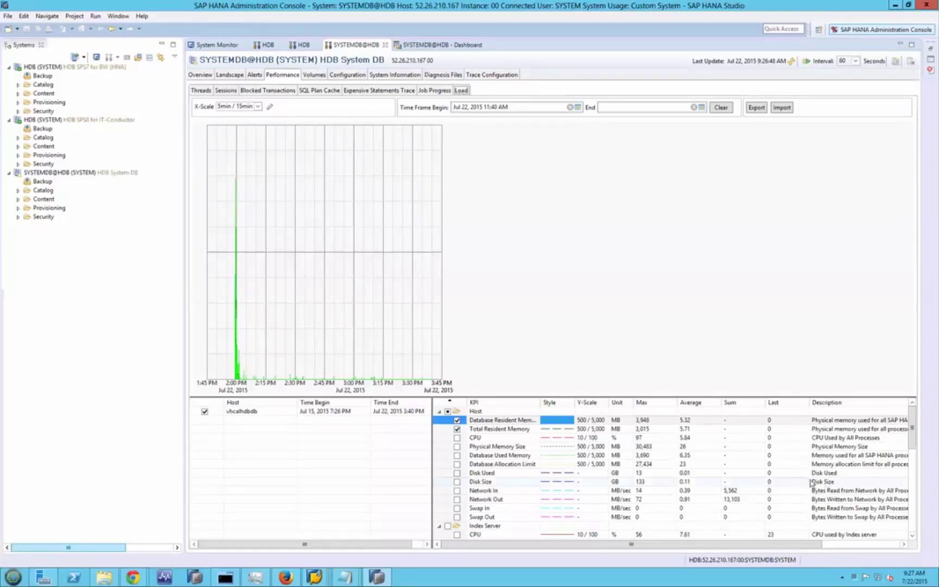
{"action": "left_click", "coordinate": [457, 430]}
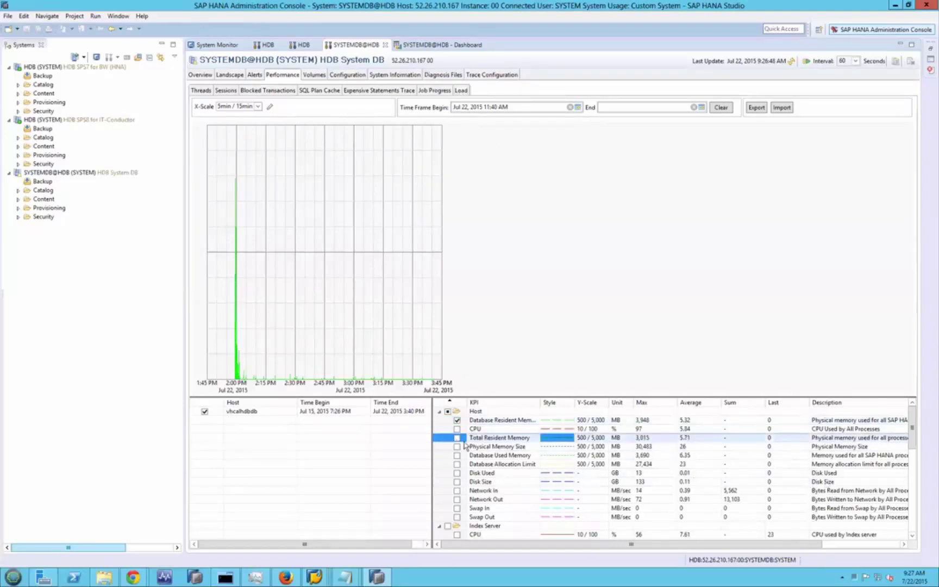
{"action": "left_click", "coordinate": [458, 448]}
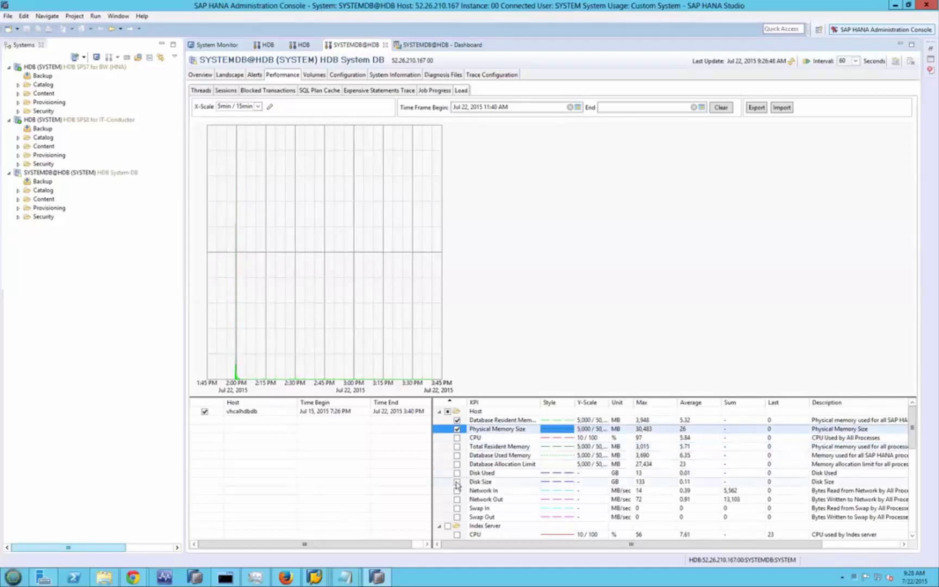
{"action": "left_click", "coordinate": [457, 429]}
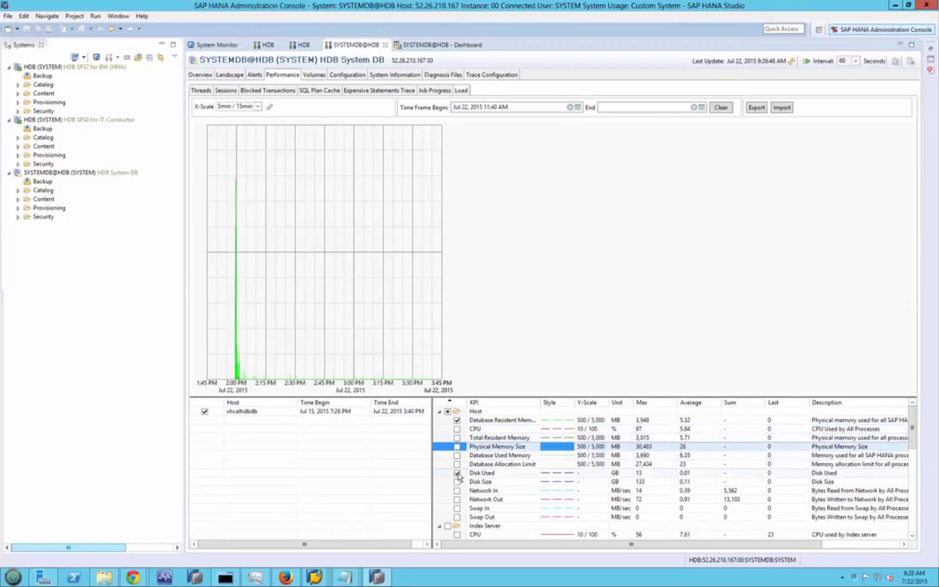
{"action": "left_click", "coordinate": [458, 472]}
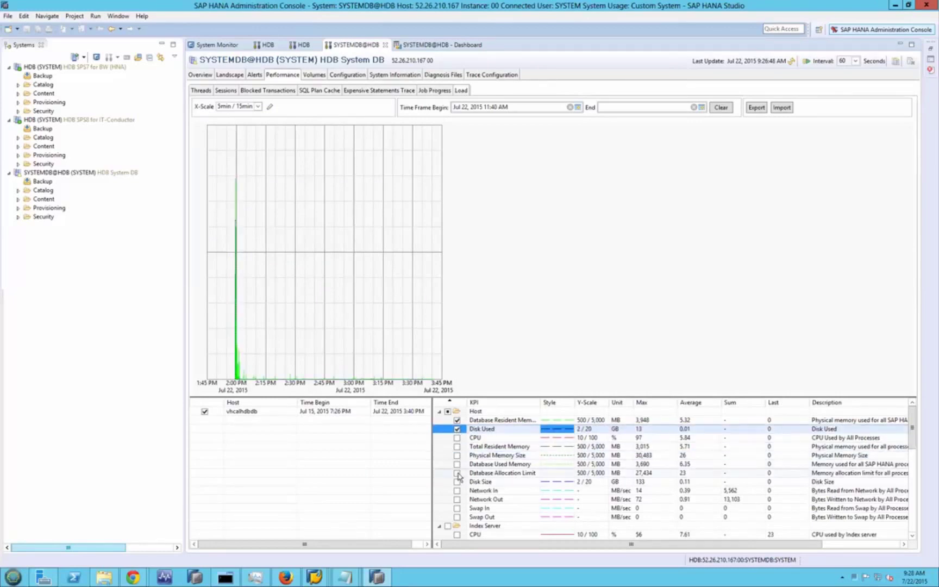
{"action": "left_click", "coordinate": [457, 429]}
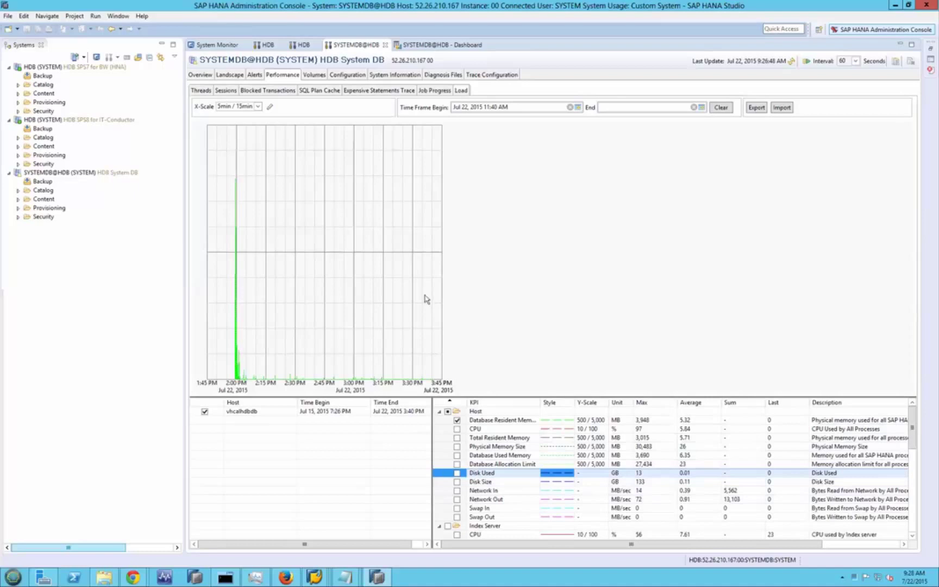
Step: Set the X-scale of the load chart to 1h / 4h
{"action": "left_click", "coordinate": [258, 107]}
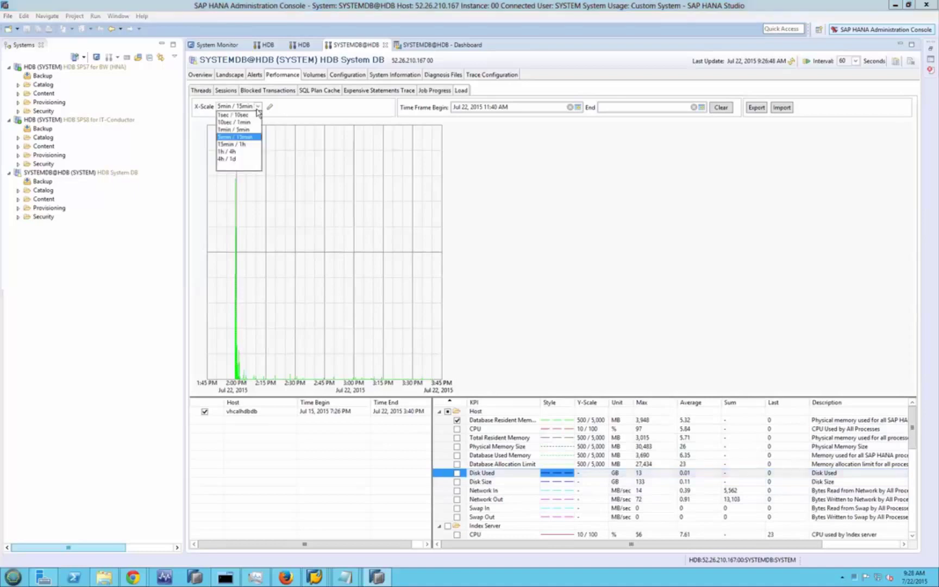
{"action": "left_click", "coordinate": [236, 153]}
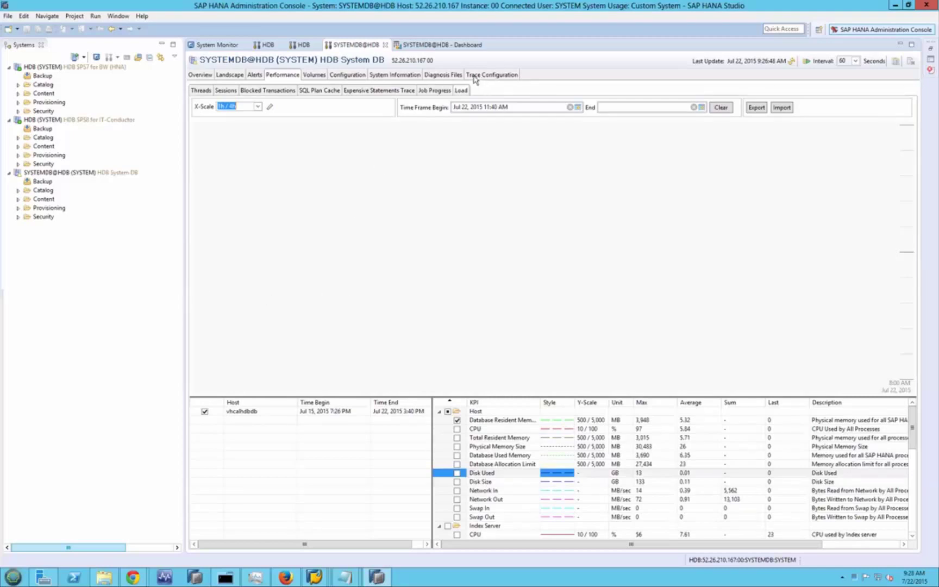
Step: View the Expensive Statements Trace options in the trace configuration and close them without changes
{"action": "left_click", "coordinate": [514, 76]}
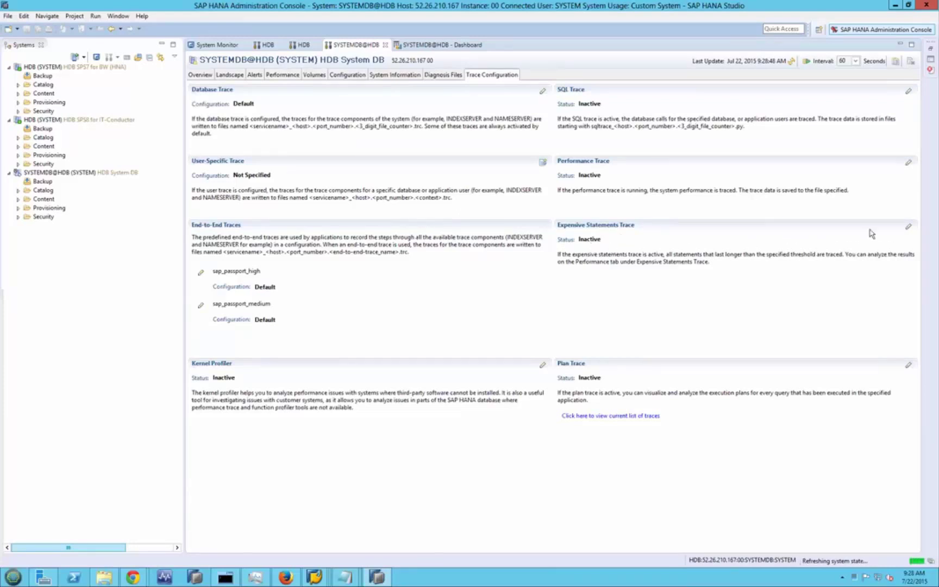
{"action": "left_click", "coordinate": [909, 227]}
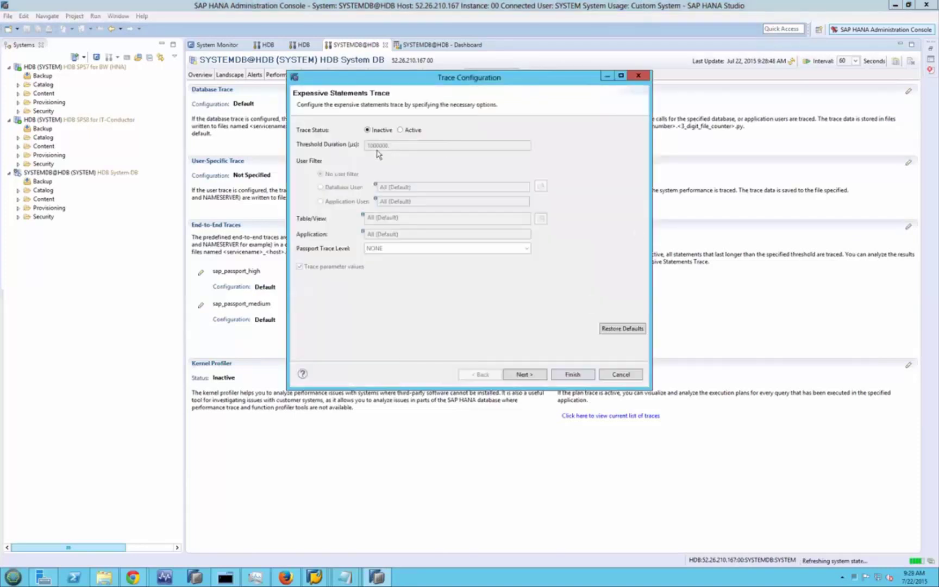
{"action": "left_click", "coordinate": [619, 374]}
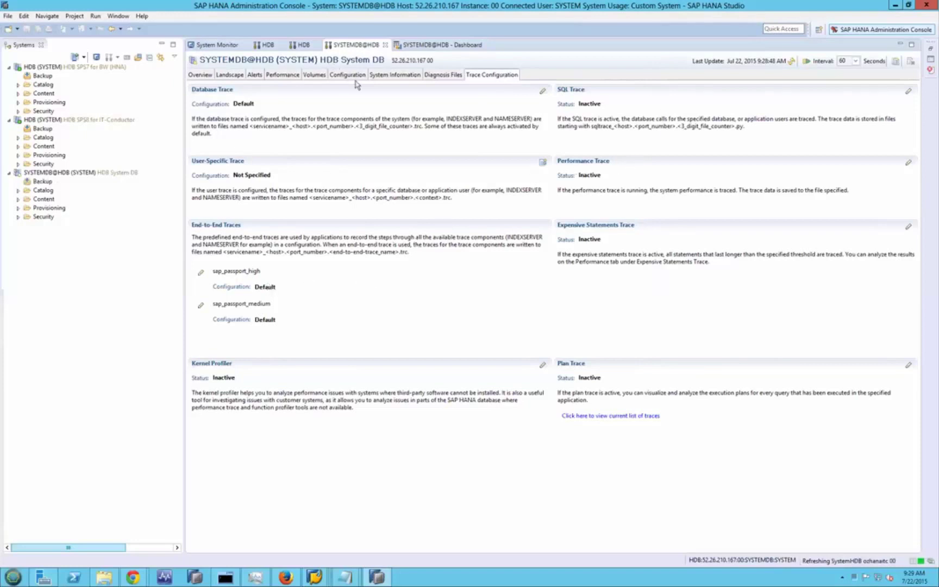
Step: Review the active threads and then the sessions of SYSTEMDB@HDB in the performance area
{"action": "left_click", "coordinate": [281, 75]}
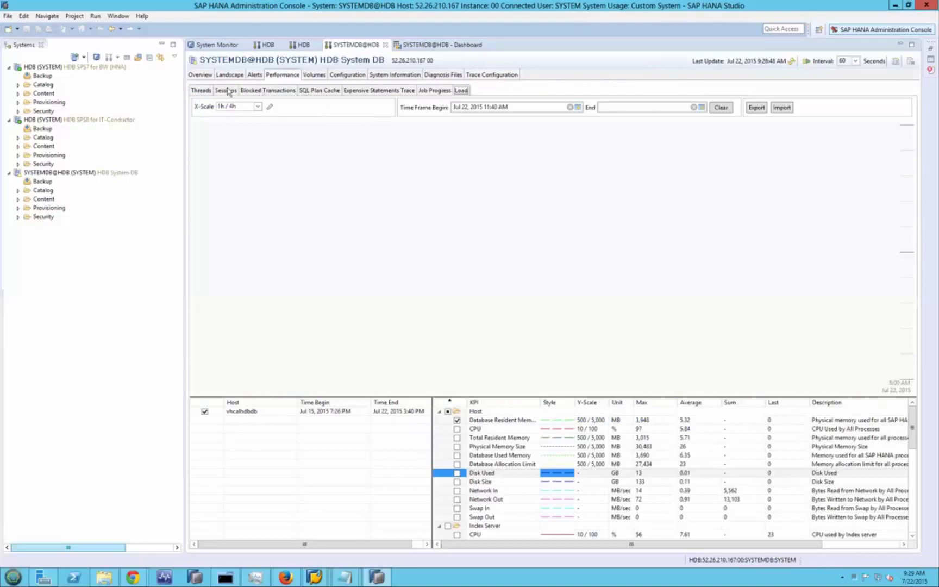
{"action": "left_click", "coordinate": [208, 91]}
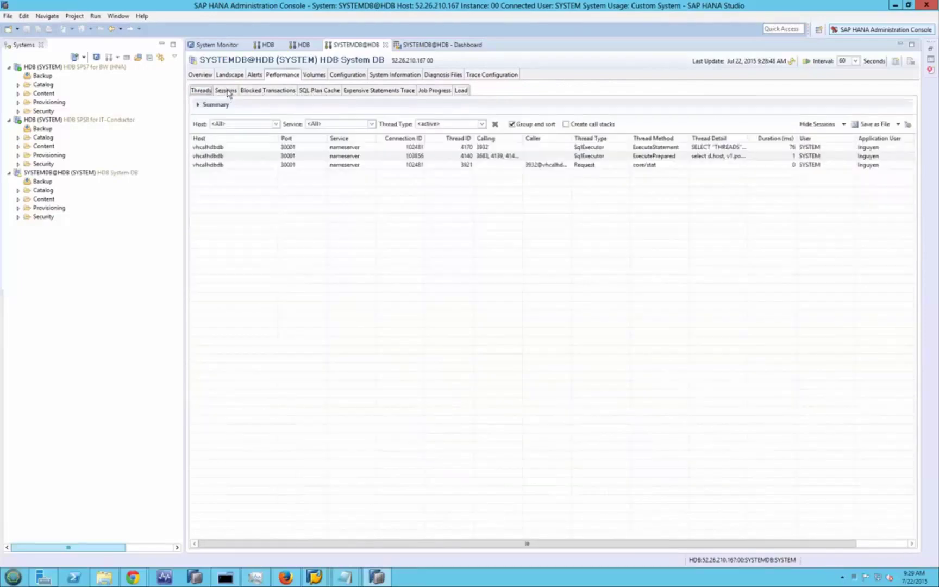
{"action": "left_click", "coordinate": [226, 91]}
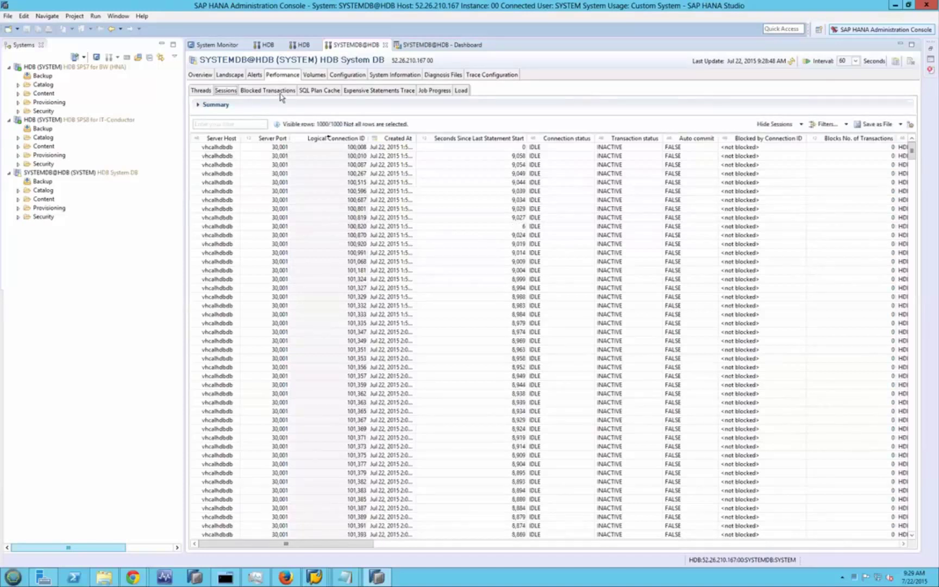
Step: In the SQL Plan Cache, read the full statement string of the FREE_PHYSICAL_MEMORY query, then close it
{"action": "left_click", "coordinate": [320, 92]}
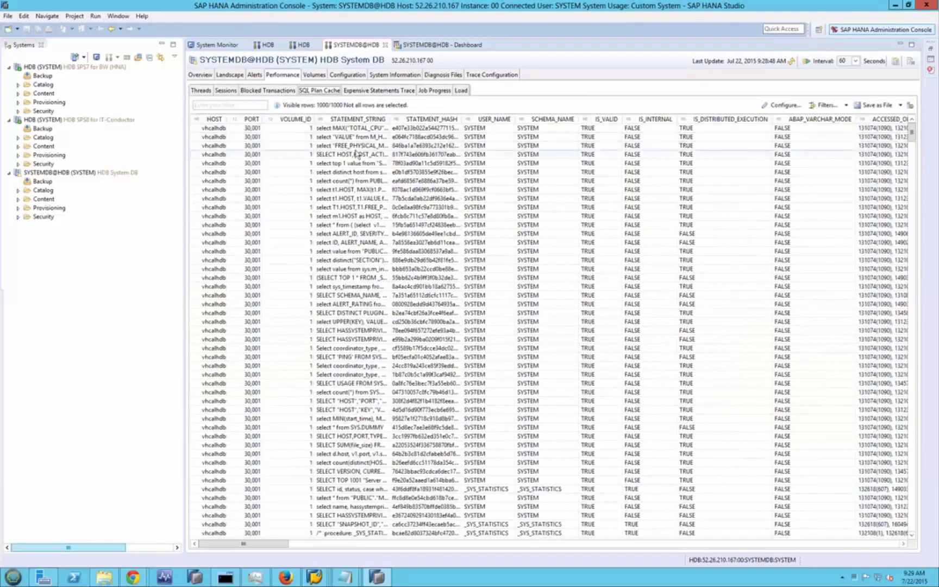
{"action": "left_click", "coordinate": [355, 146]}
{"action": "double_click", "coordinate": [354, 146]}
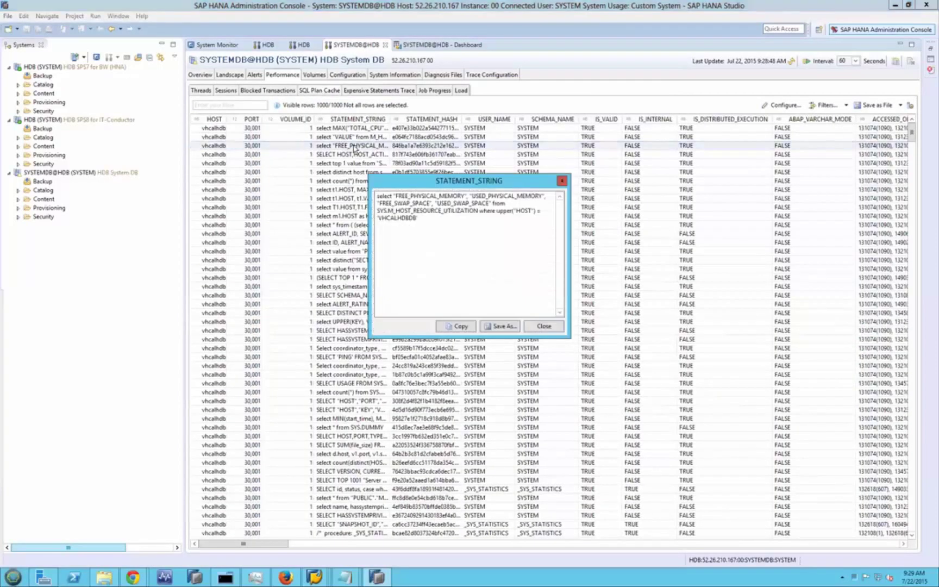
{"action": "left_click", "coordinate": [550, 329]}
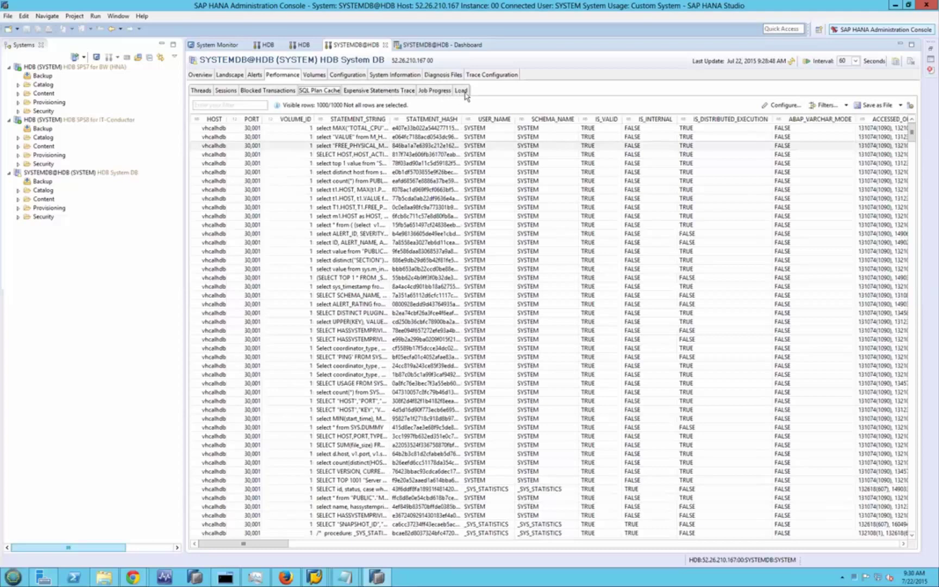
Step: Review the volumes of SYSTEMDB@HDB and its list of configuration .ini files
{"action": "left_click", "coordinate": [315, 76]}
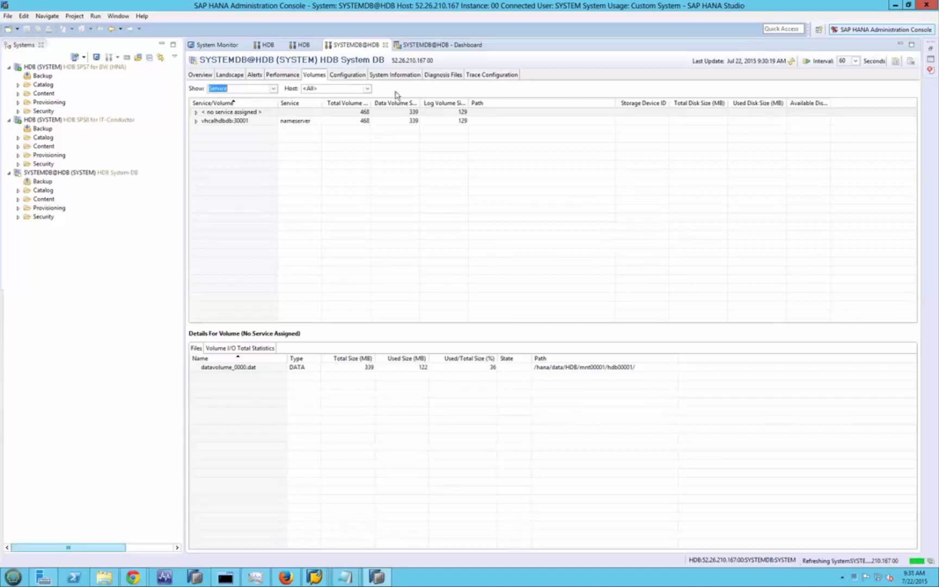
{"action": "left_click", "coordinate": [338, 75]}
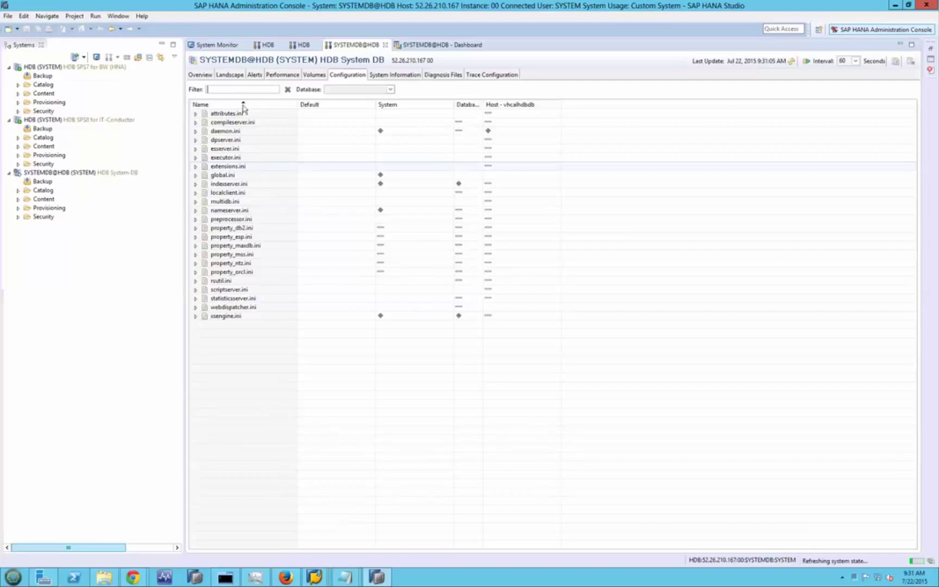
Step: Check the System Monitor and open the memory overview in the SYSTEMDB@HDB dashboard
{"action": "left_click", "coordinate": [218, 48]}
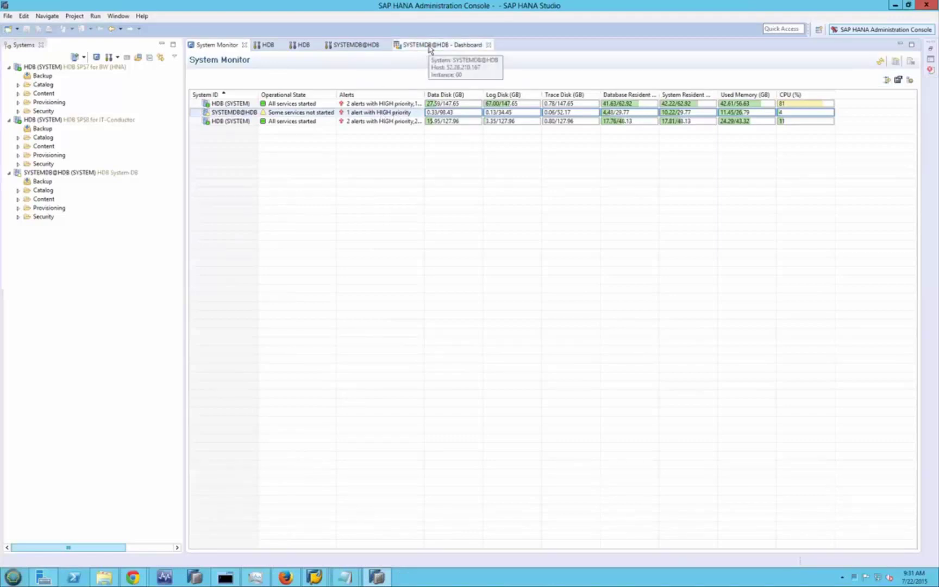
{"action": "left_click", "coordinate": [429, 48]}
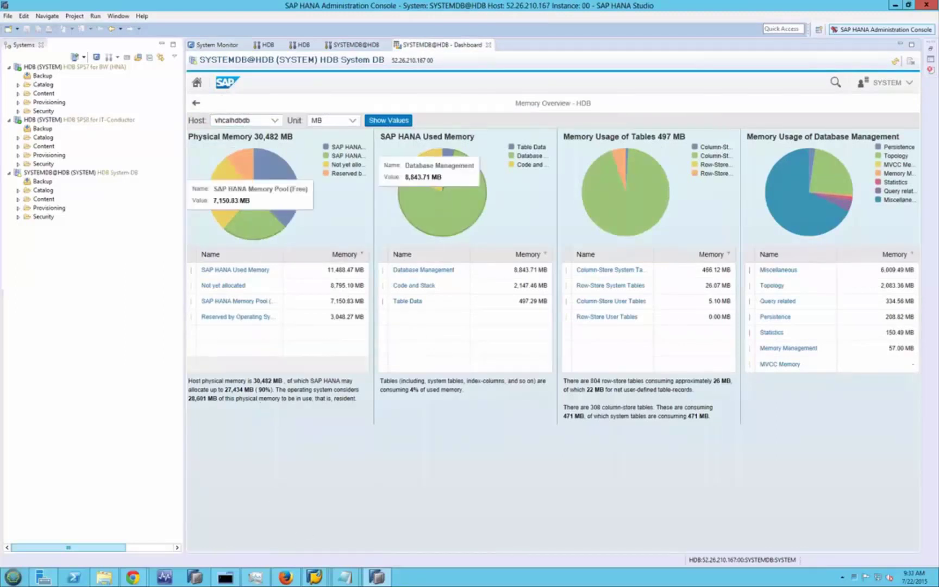
Step: Switch to Firefox, maximize the SAP HANA cockpit page and go back from the memory overview to SAP HANA Administration and Monitoring
{"action": "left_click", "coordinate": [288, 577]}
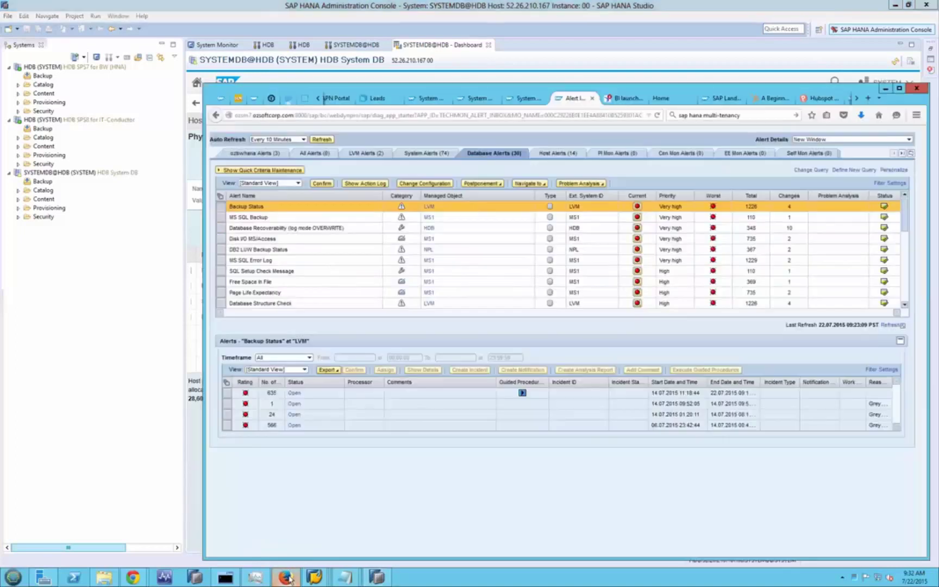
{"action": "left_click", "coordinate": [660, 99]}
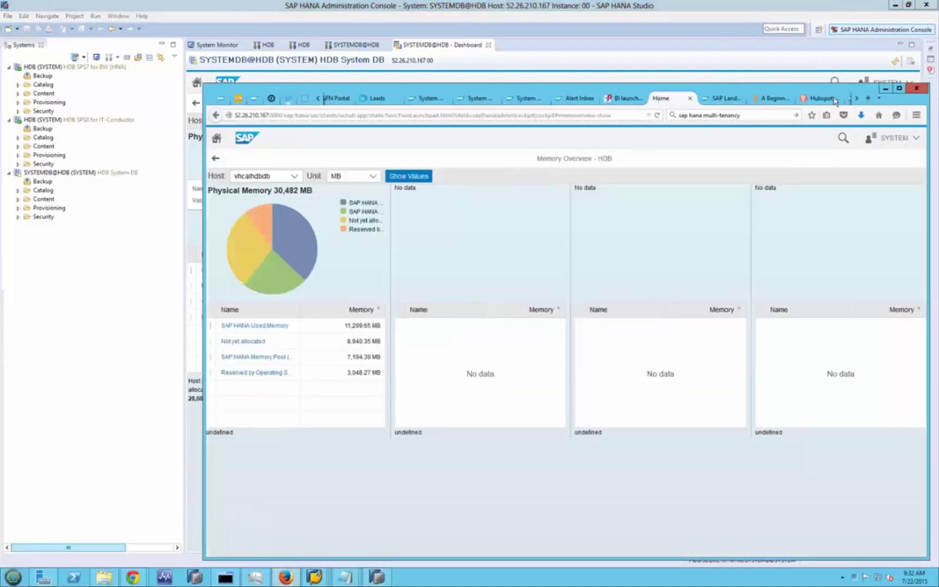
{"action": "left_click", "coordinate": [900, 89]}
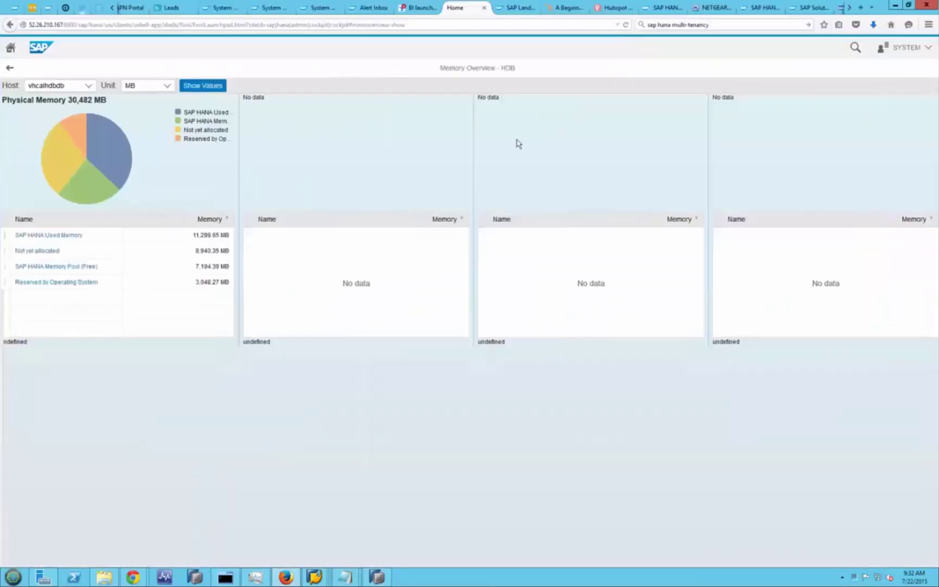
{"action": "left_click", "coordinate": [9, 68]}
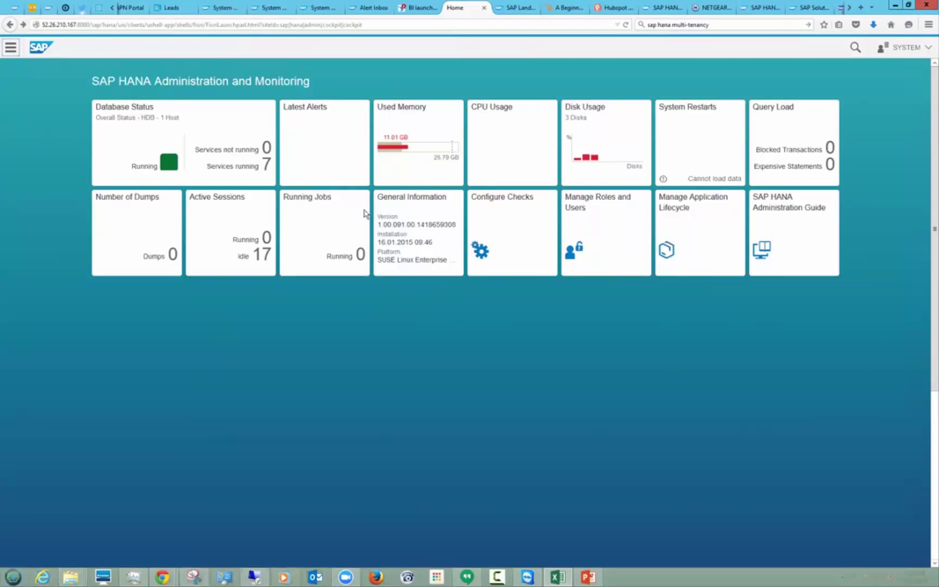
Step: View the Database Status details and the Latest Alerts, returning to the cockpit home page after each
{"action": "left_click", "coordinate": [267, 167]}
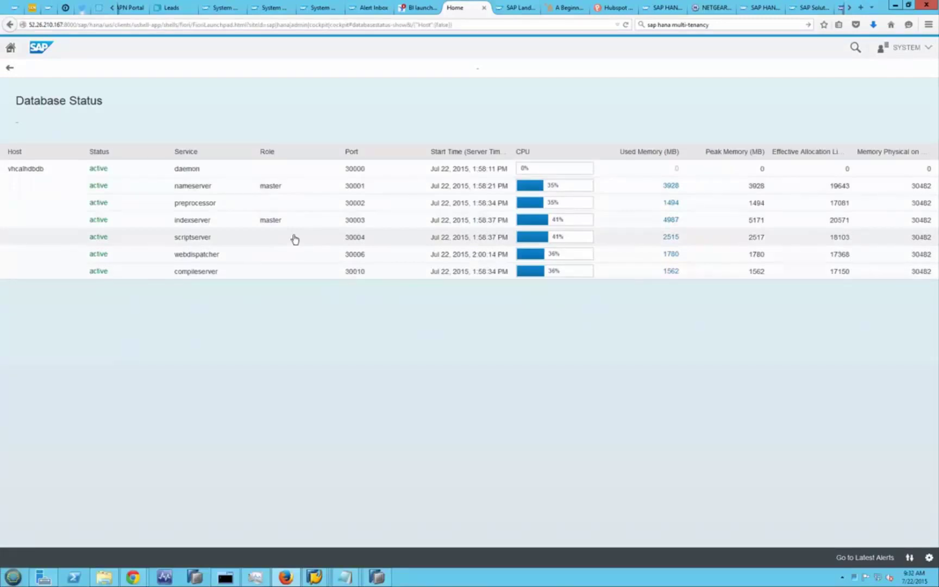
{"action": "left_click", "coordinate": [9, 69]}
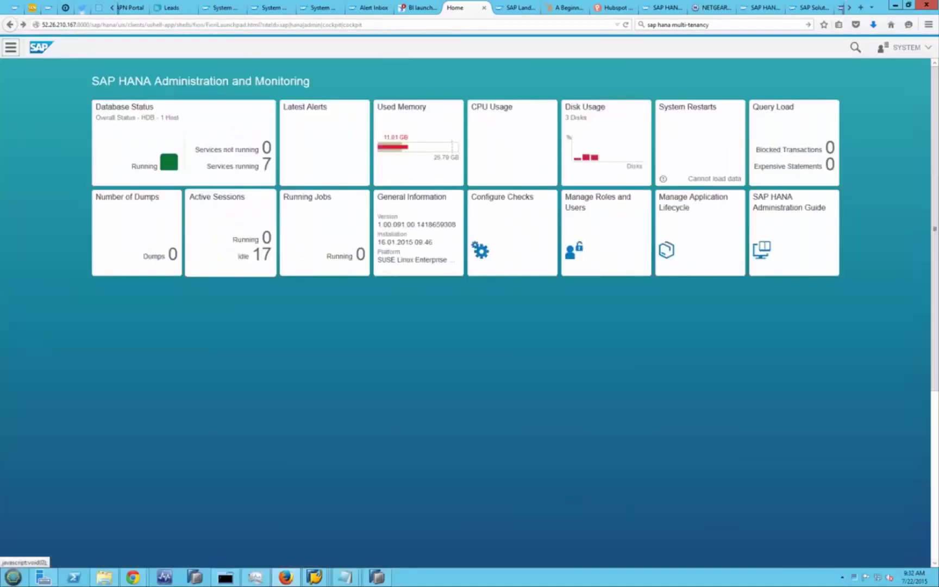
{"action": "left_click", "coordinate": [326, 152]}
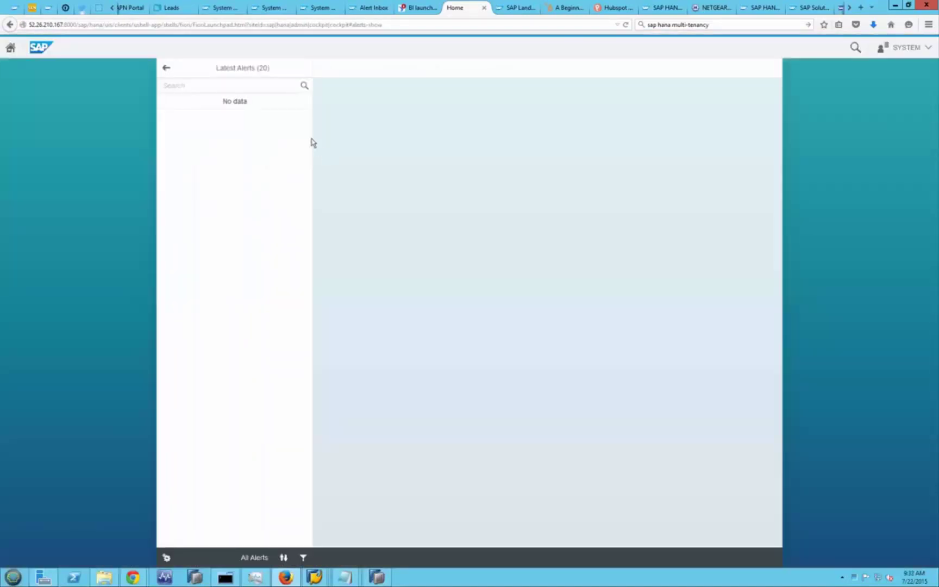
{"action": "left_click", "coordinate": [165, 70]}
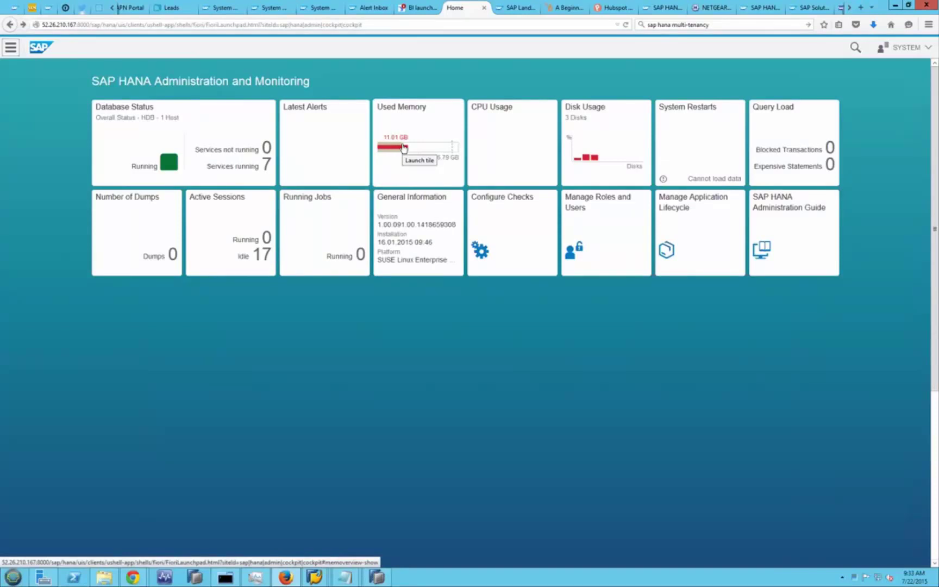
Step: Open the Used Memory overview, view the source formula of Database Management and return to the cockpit home page
{"action": "left_click", "coordinate": [402, 147]}
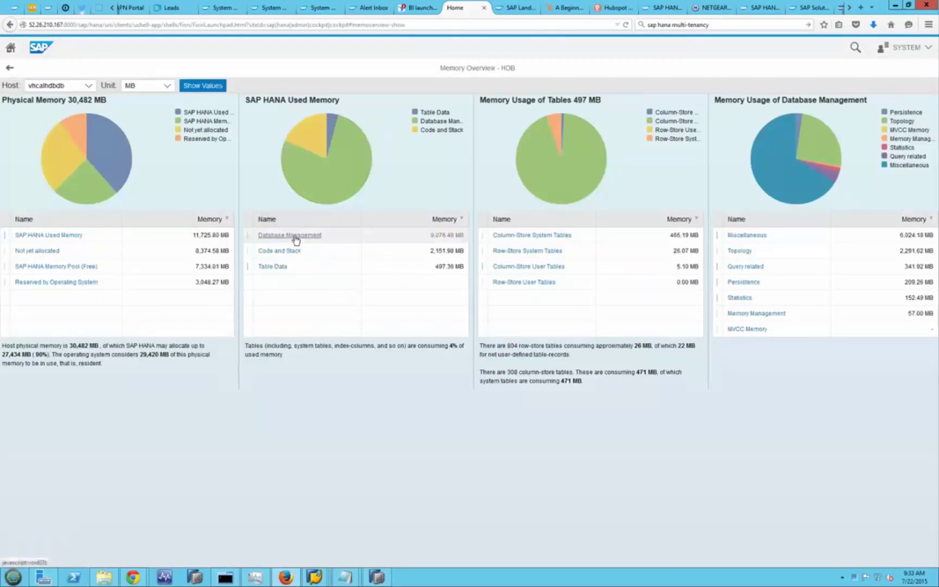
{"action": "left_click", "coordinate": [296, 239]}
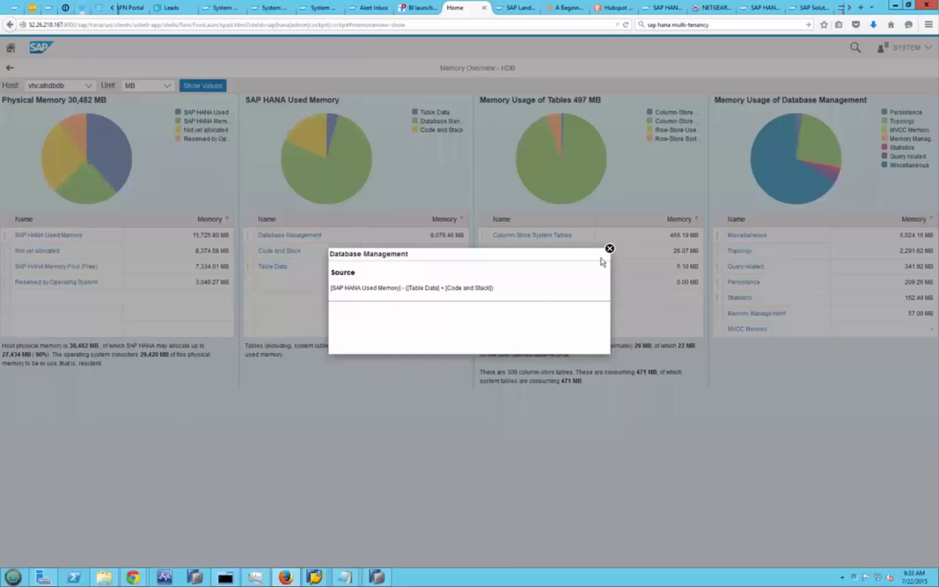
{"action": "left_click", "coordinate": [505, 189]}
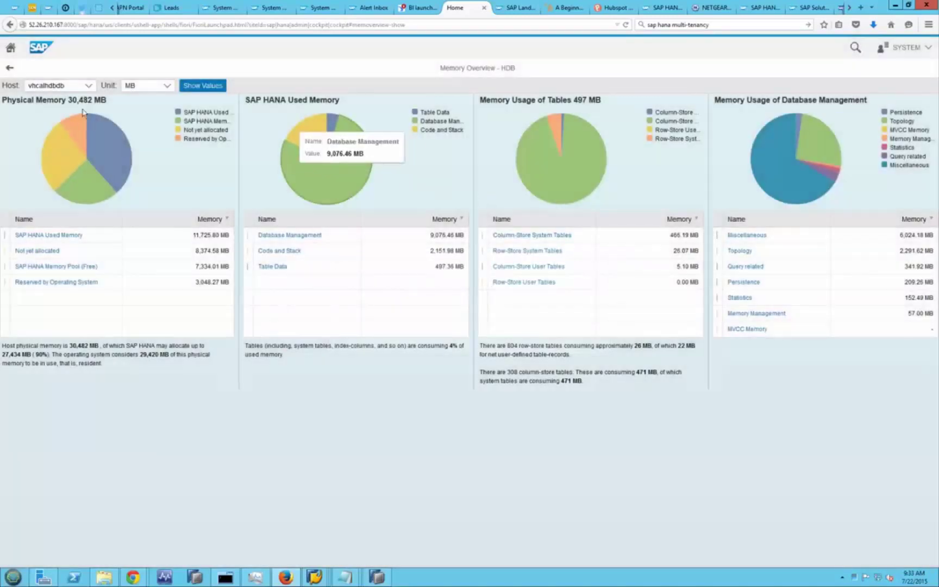
{"action": "left_click", "coordinate": [9, 71]}
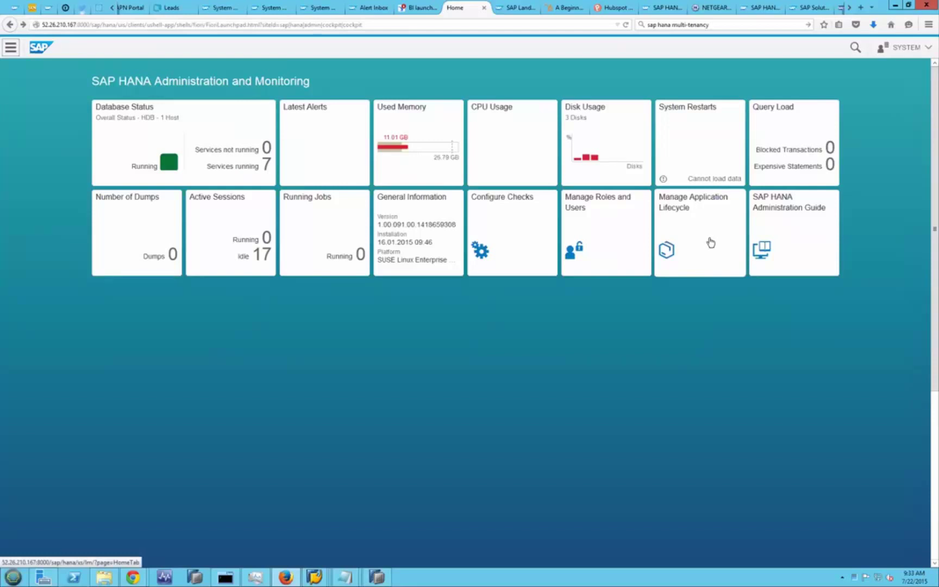
Step: Open the Disk Usage resource utilization, chart CPU Idle Time (All Processors) and return to the cockpit home page
{"action": "left_click", "coordinate": [591, 160]}
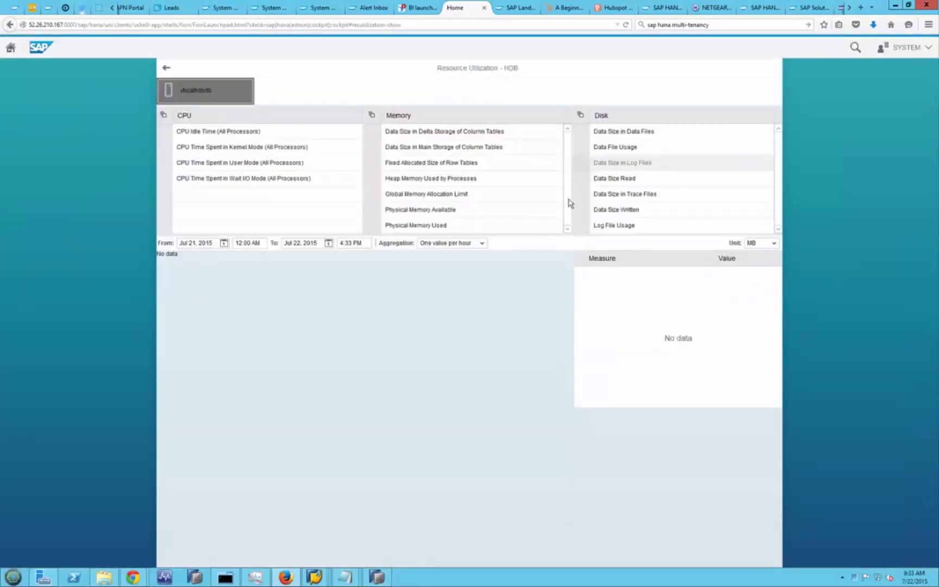
{"action": "left_click", "coordinate": [165, 133]}
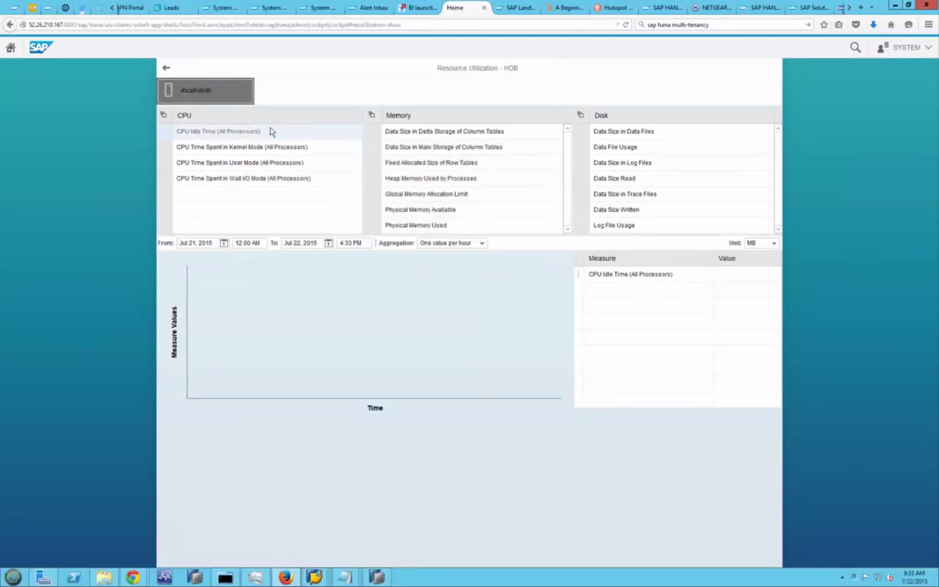
{"action": "left_click", "coordinate": [165, 67]}
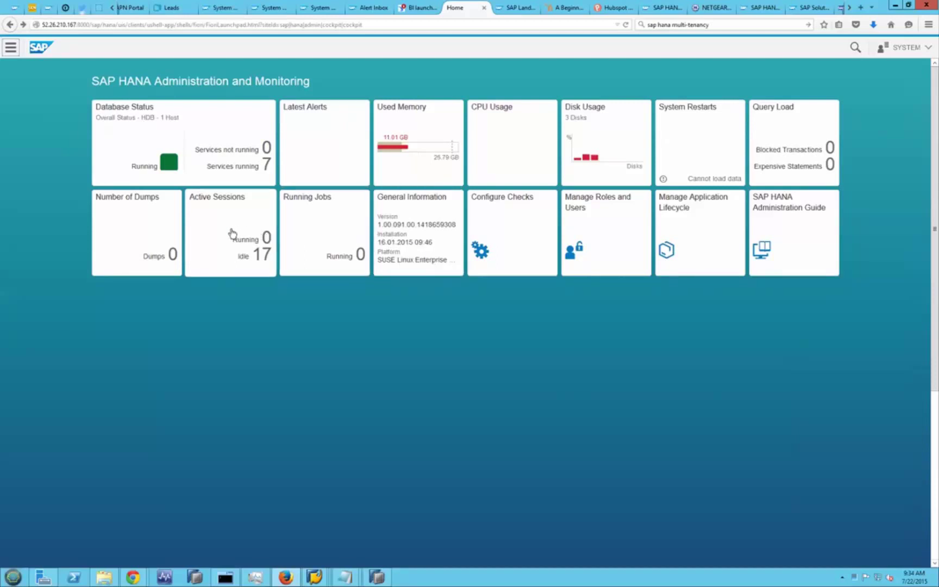
Step: Open the trace files behind Number of Dumps, view the Index Server's indexserver_alert_vhcalhdbdb.trc, and close it and the Trace Configuration
{"action": "left_click", "coordinate": [145, 227]}
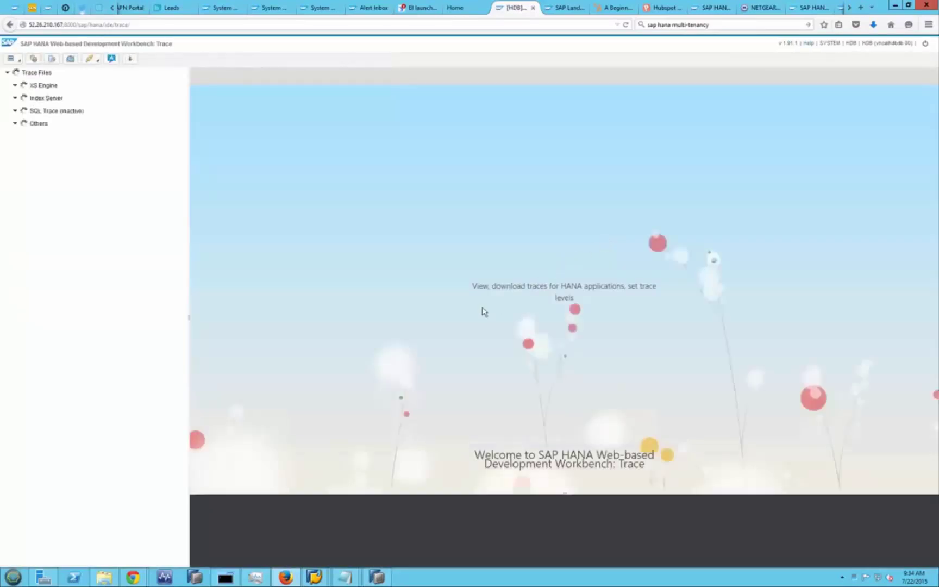
{"action": "left_click", "coordinate": [15, 99]}
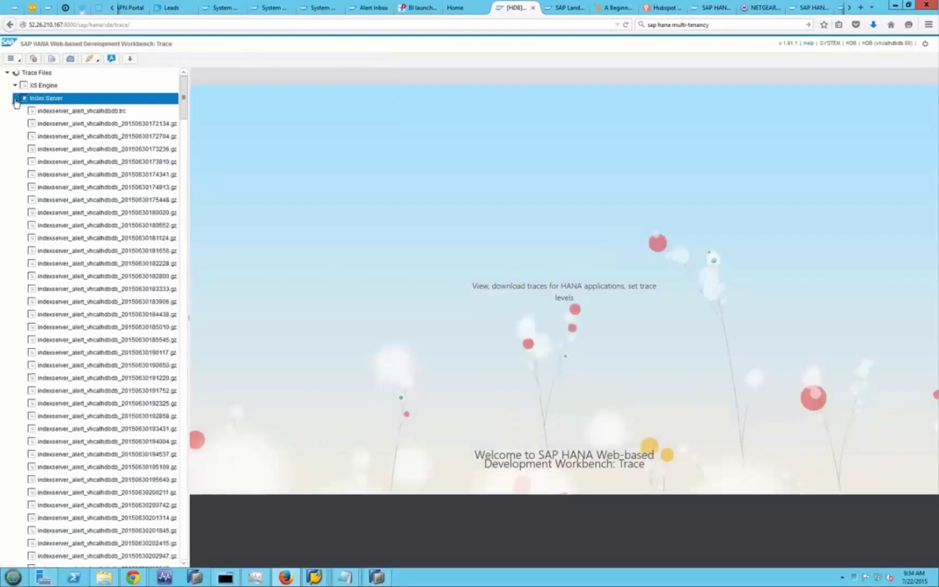
{"action": "left_click", "coordinate": [135, 122]}
{"action": "left_click", "coordinate": [105, 112]}
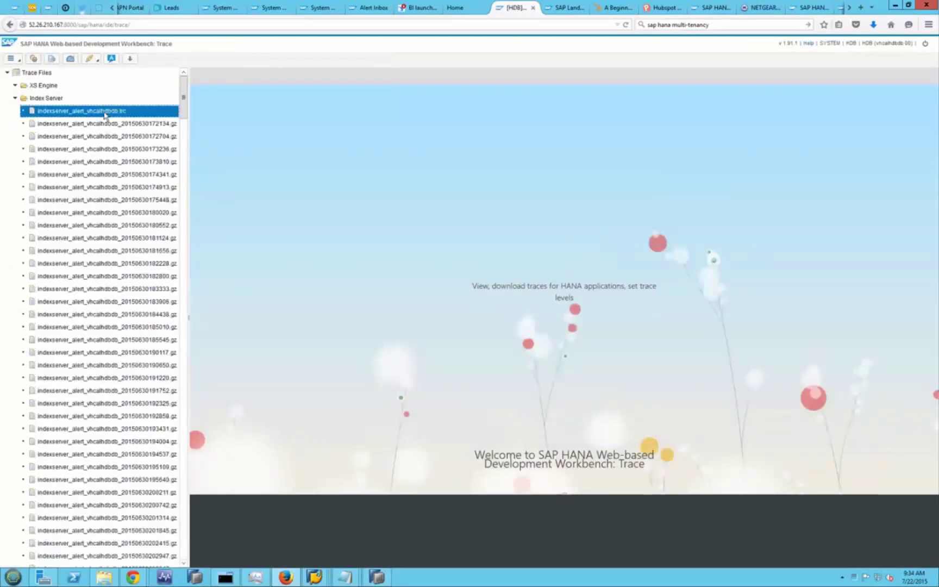
{"action": "double_click", "coordinate": [105, 114]}
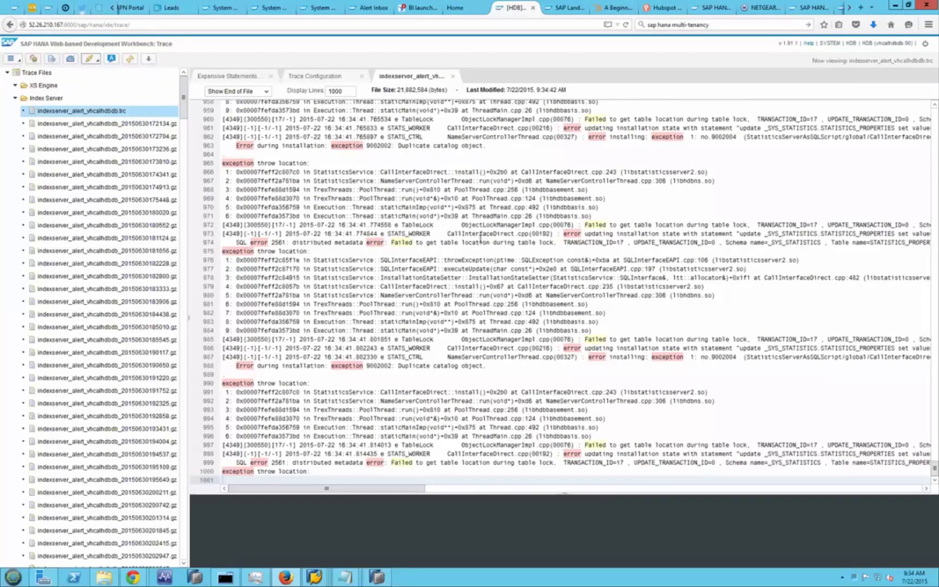
{"action": "left_click", "coordinate": [453, 76]}
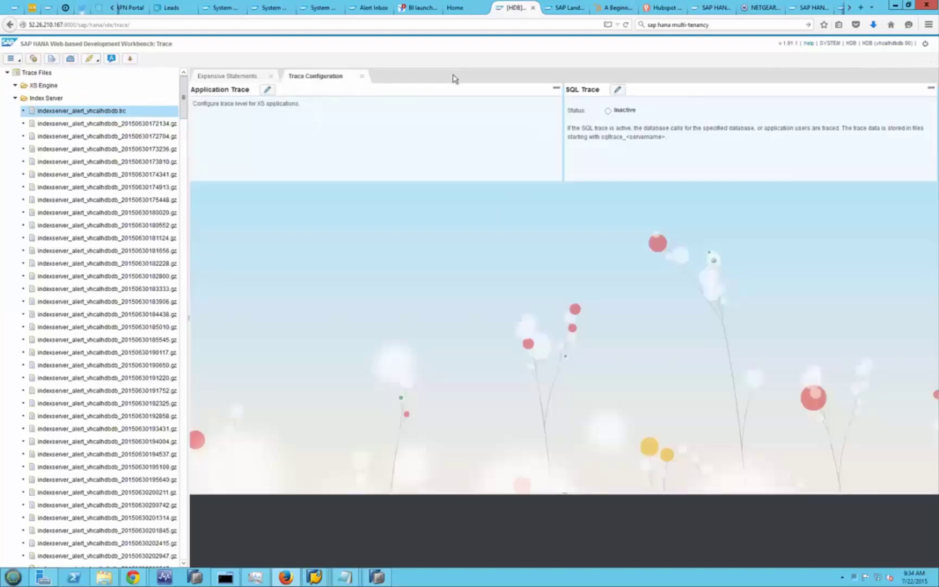
{"action": "left_click", "coordinate": [363, 77]}
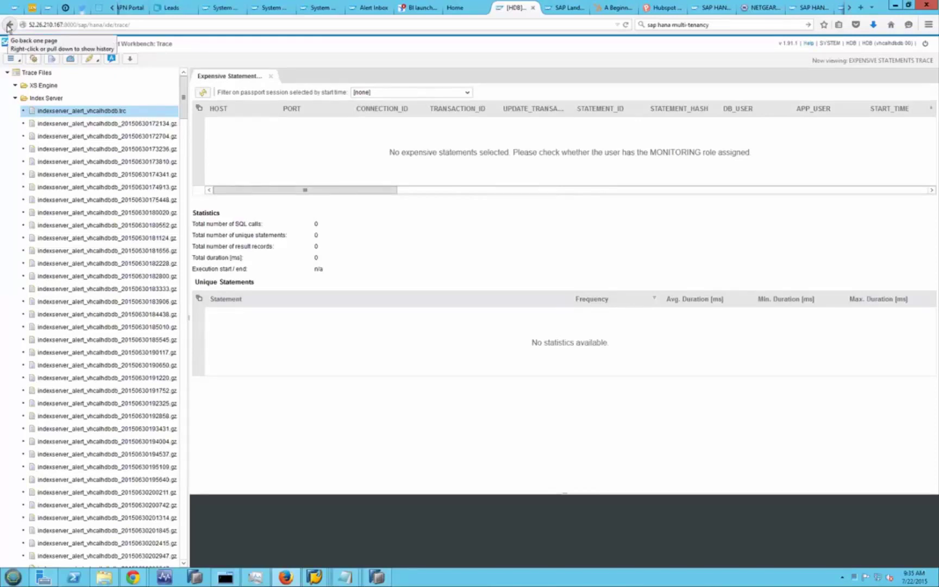
{"action": "left_click", "coordinate": [35, 97]}
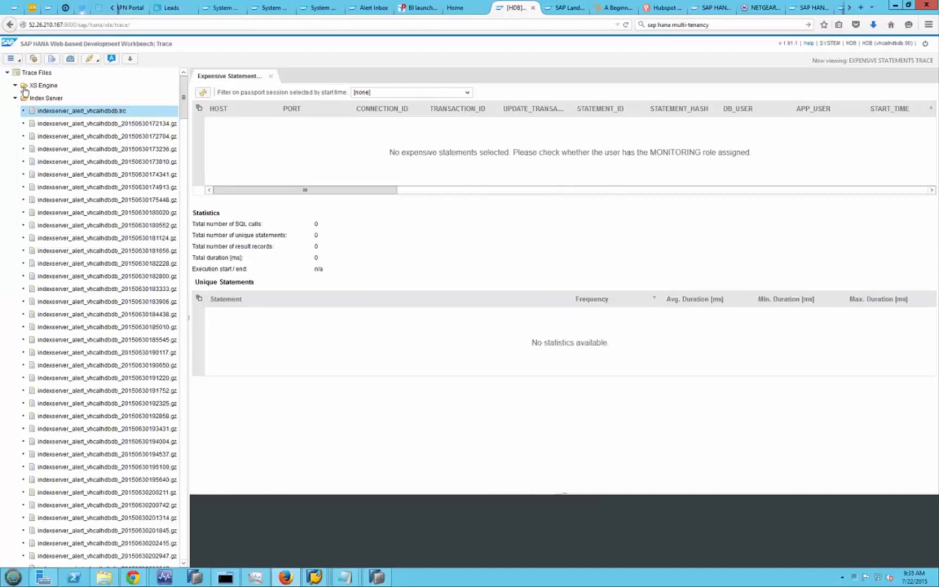
{"action": "left_click", "coordinate": [19, 61]}
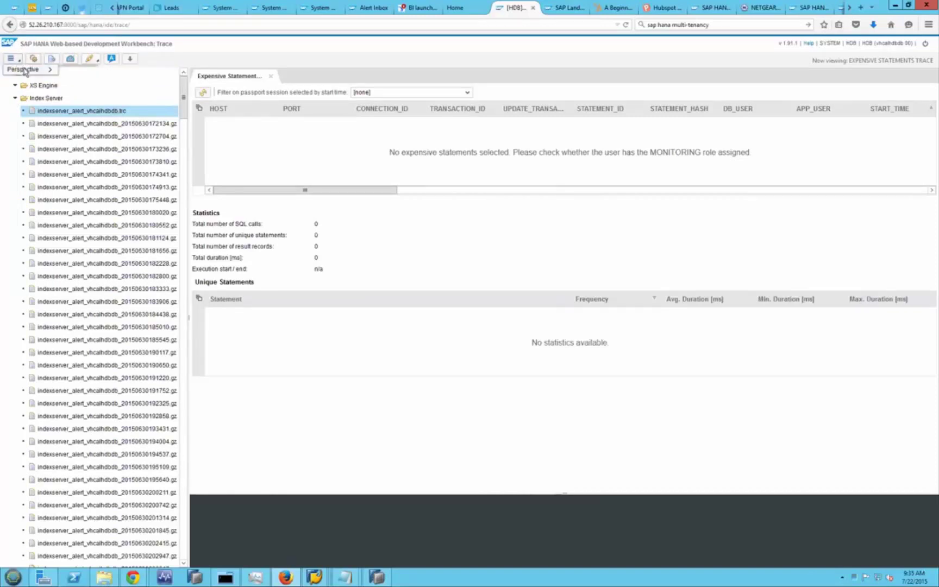
{"action": "mouse_move", "coordinate": [27, 70]}
{"action": "left_click", "coordinate": [84, 72]}
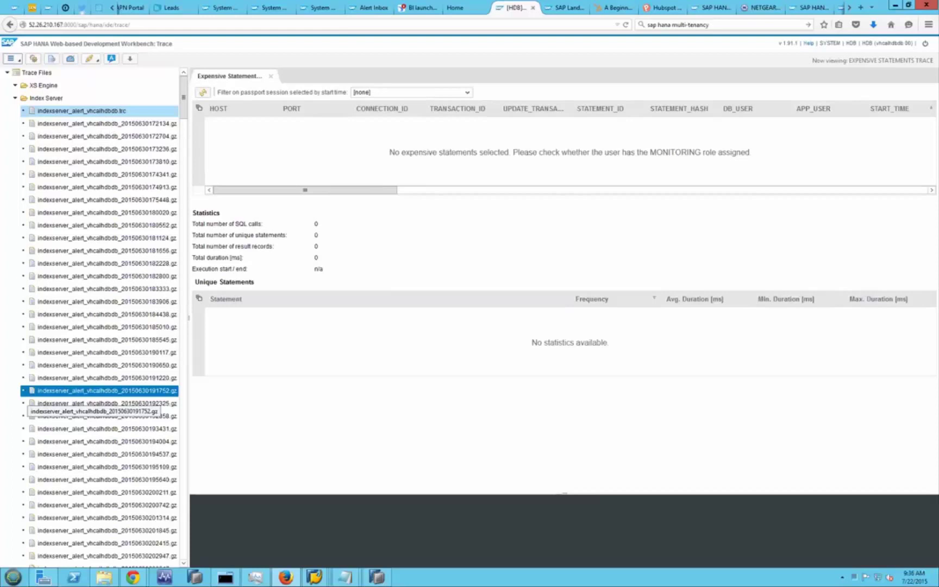
{"action": "left_click", "coordinate": [7, 72]}
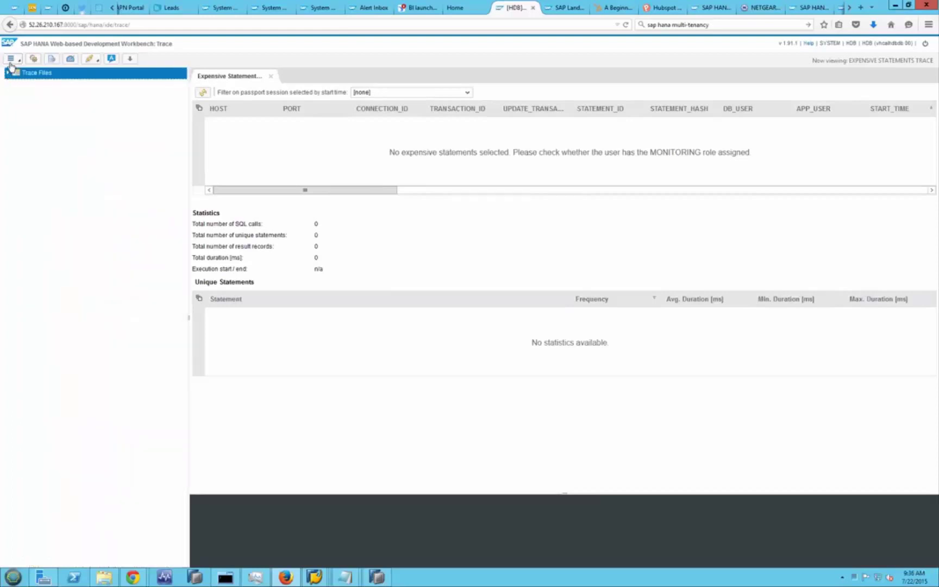
{"action": "left_click", "coordinate": [6, 73]}
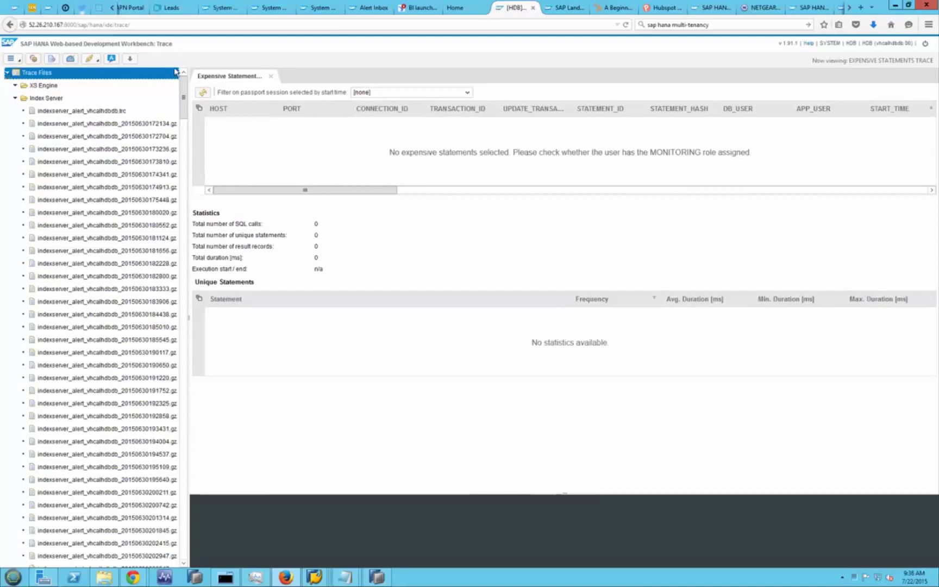
Step: Close the Web-based Development Workbench trace page and return to the SAP HANA cockpit home page
{"action": "left_click", "coordinate": [463, 9]}
{"action": "left_click", "coordinate": [505, 11]}
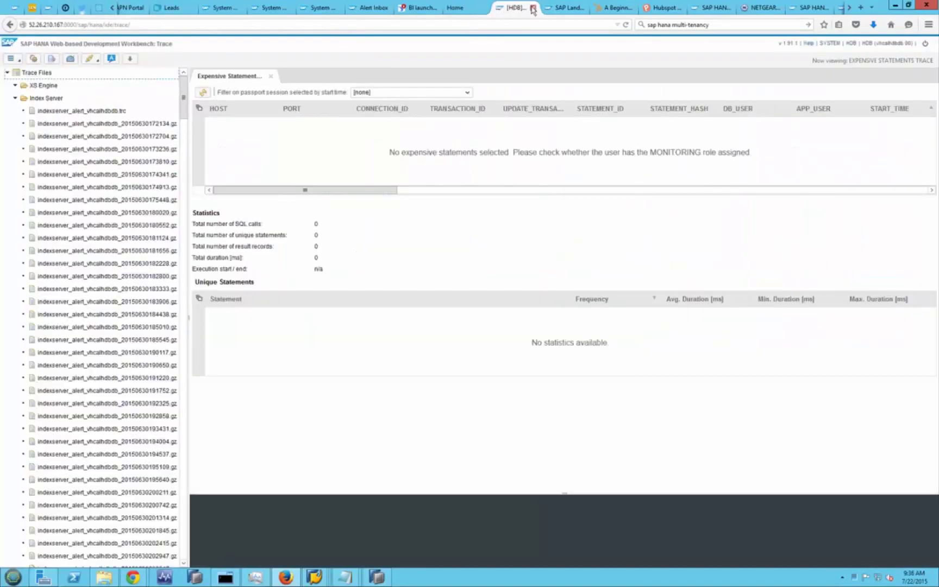
{"action": "key", "text": "ctrl+w"}
{"action": "left_click", "coordinate": [456, 9]}
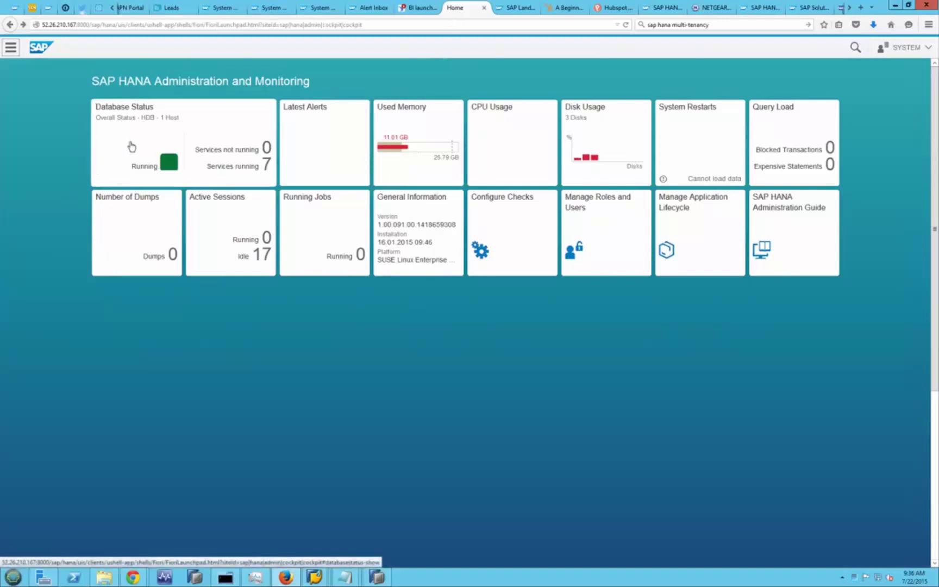
Step: Switch to Landscape Virtualization Management, view the Overview dashboard and open the list of running instances
{"action": "left_click", "coordinate": [511, 8]}
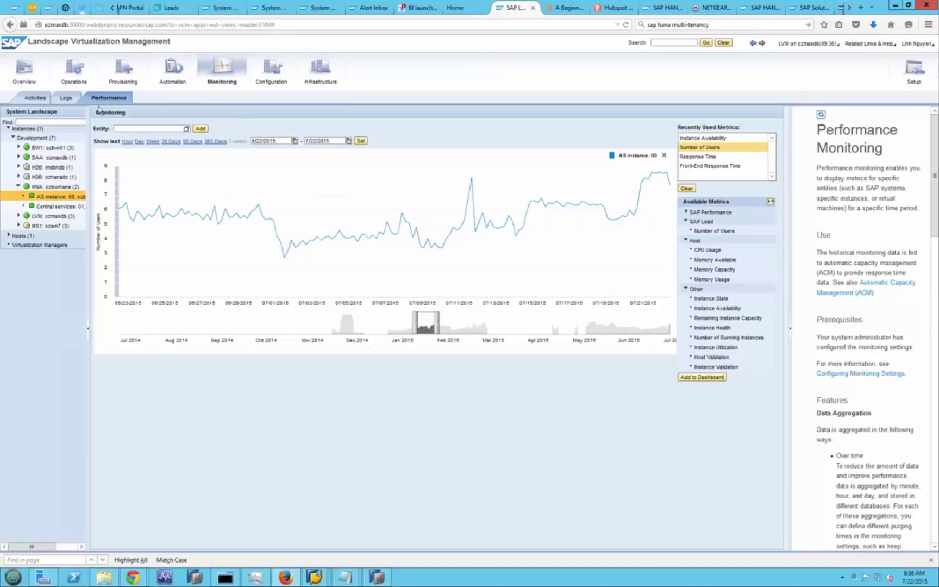
{"action": "left_click", "coordinate": [20, 71]}
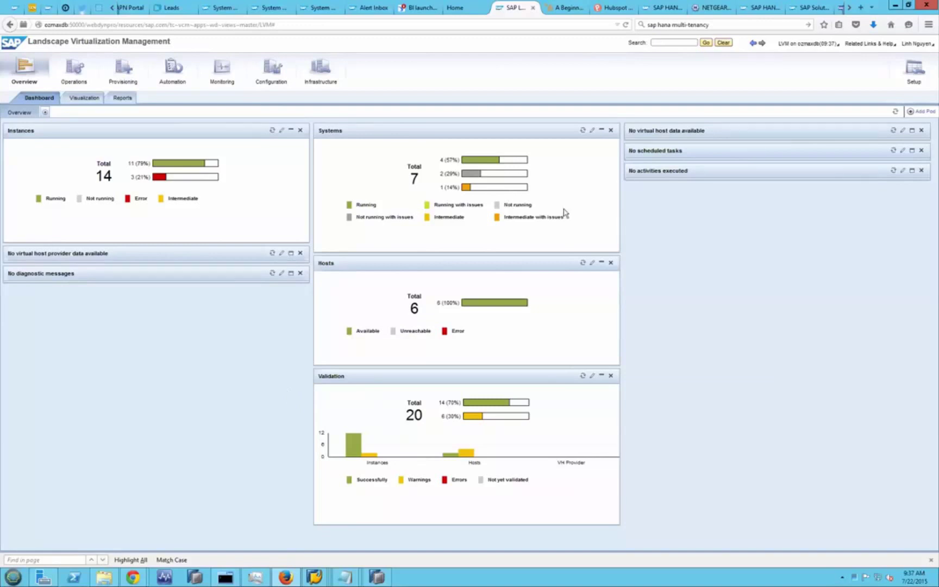
{"action": "left_click", "coordinate": [75, 26]}
{"action": "left_click", "coordinate": [86, 26]}
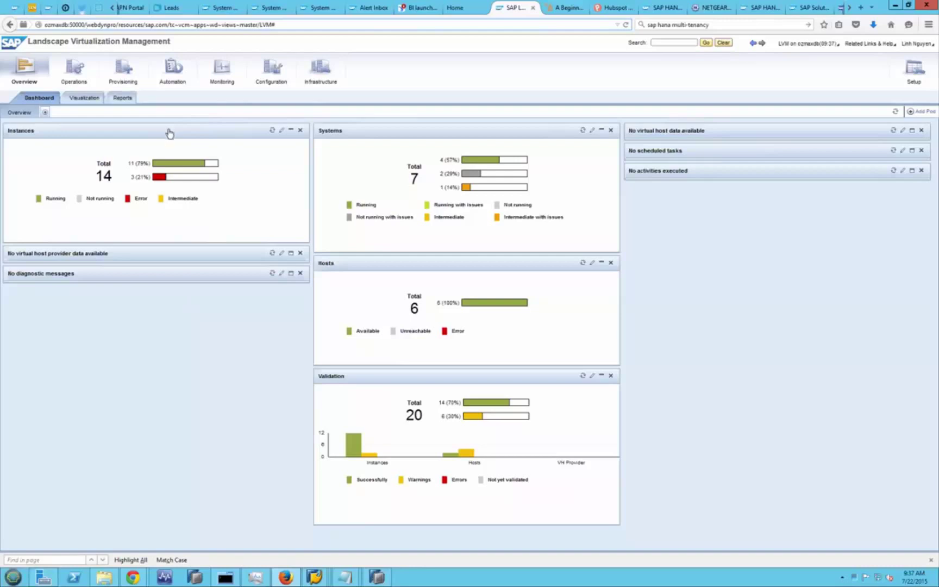
{"action": "mouse_move", "coordinate": [183, 165]}
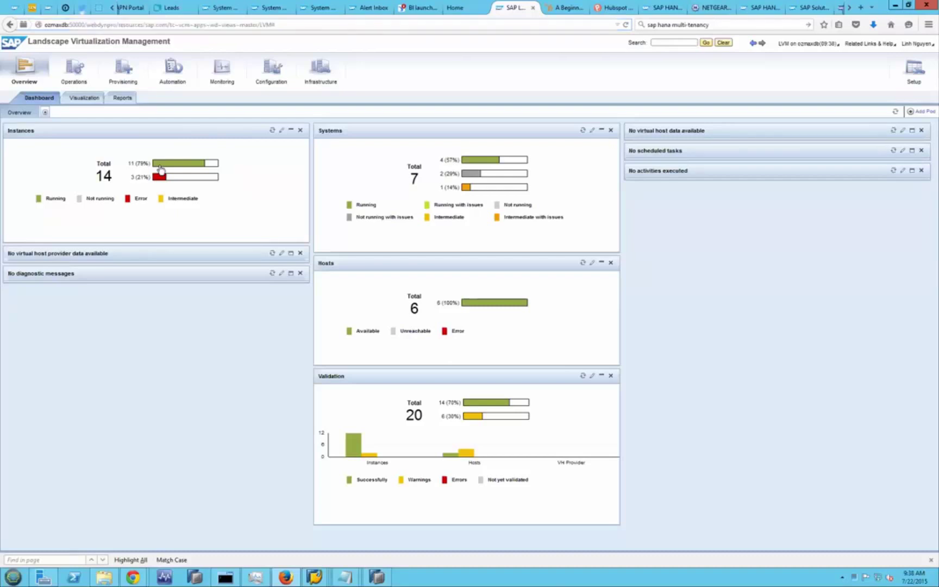
{"action": "left_click", "coordinate": [161, 166]}
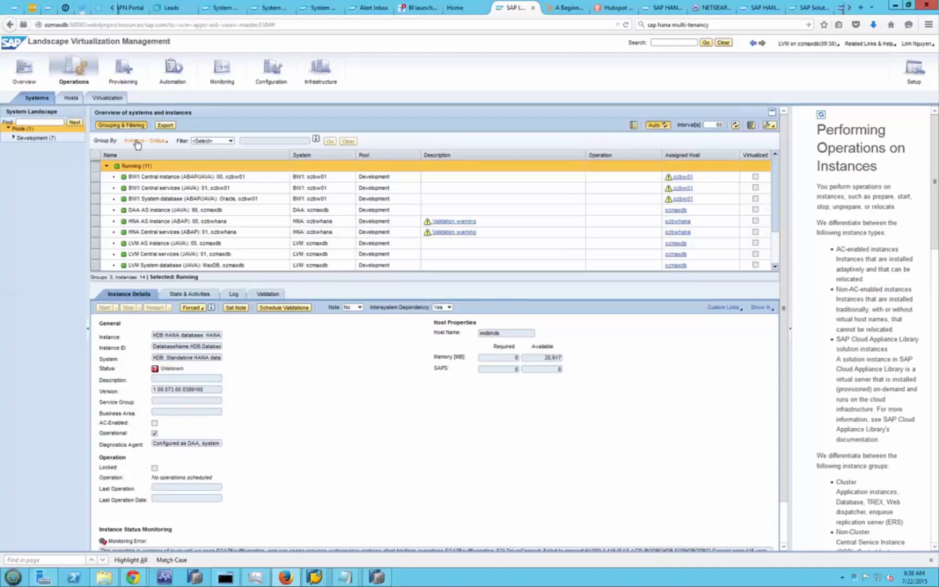
Step: View the HNA AS instance's performance monitoring and expand the SAP Performance, SAP Load, Host and Other metric groups
{"action": "left_click", "coordinate": [220, 83]}
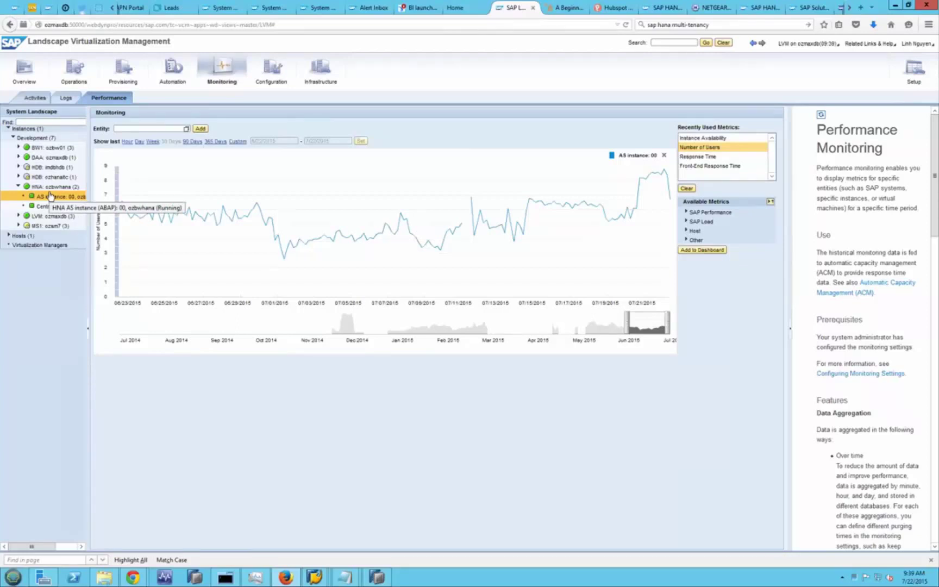
{"action": "left_click", "coordinate": [685, 213]}
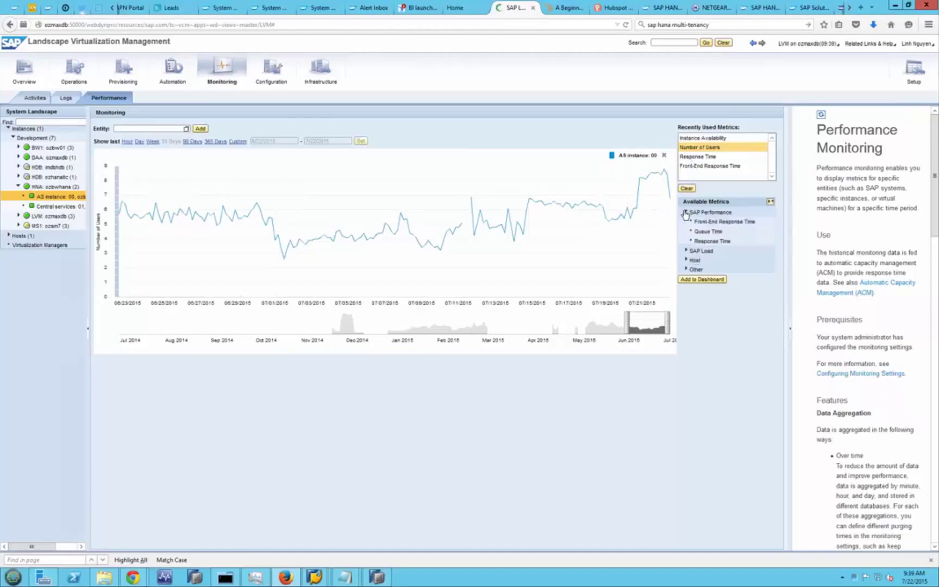
{"action": "left_click", "coordinate": [686, 250]}
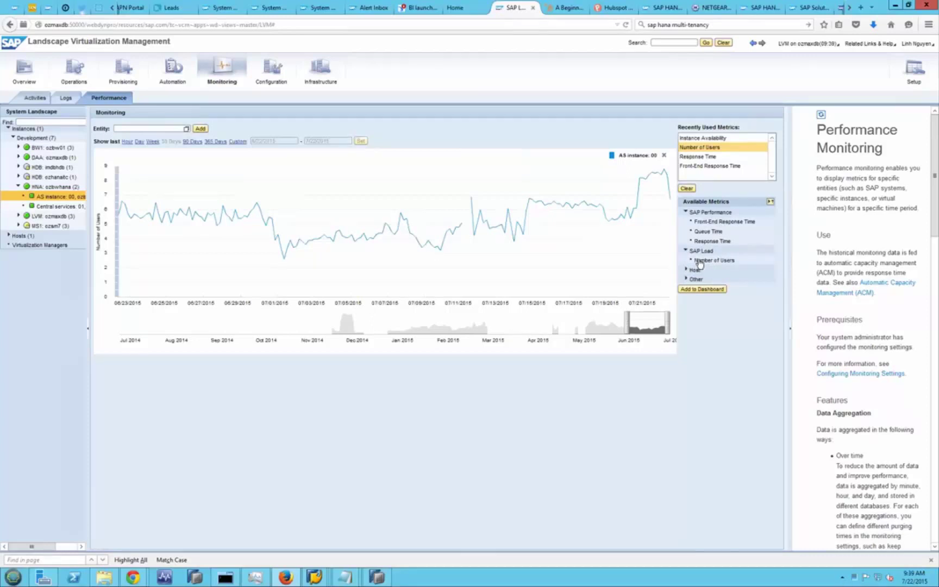
{"action": "left_click", "coordinate": [686, 271]}
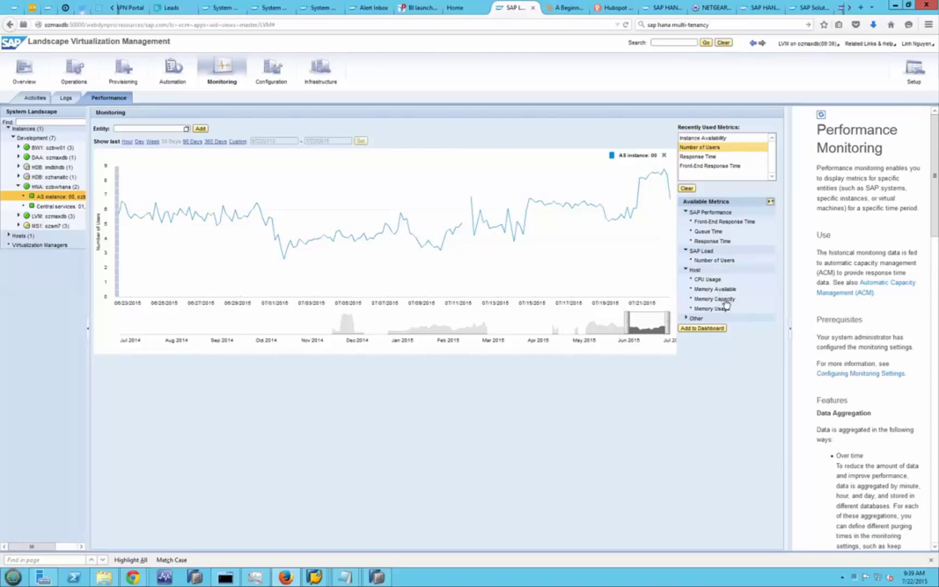
{"action": "left_click", "coordinate": [686, 319]}
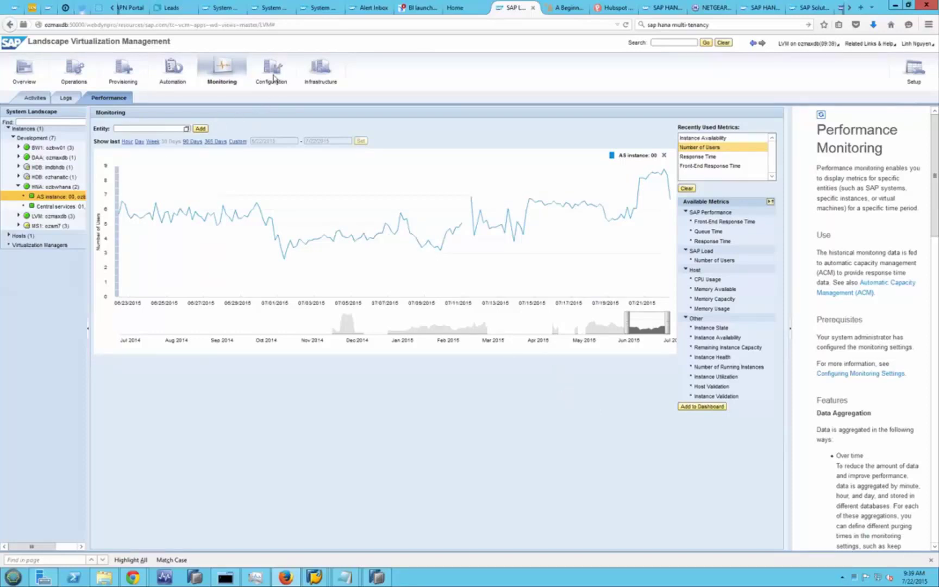
Step: Open the systems configuration, expand the HNA system and review the instance details of AS instance 00 on ozbwhana
{"action": "left_click", "coordinate": [273, 79]}
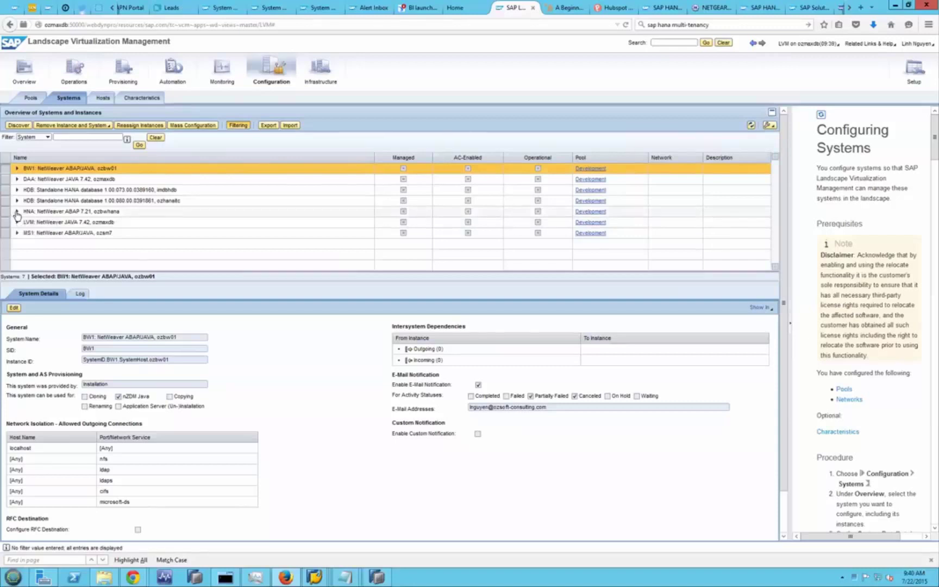
{"action": "left_click", "coordinate": [17, 211]}
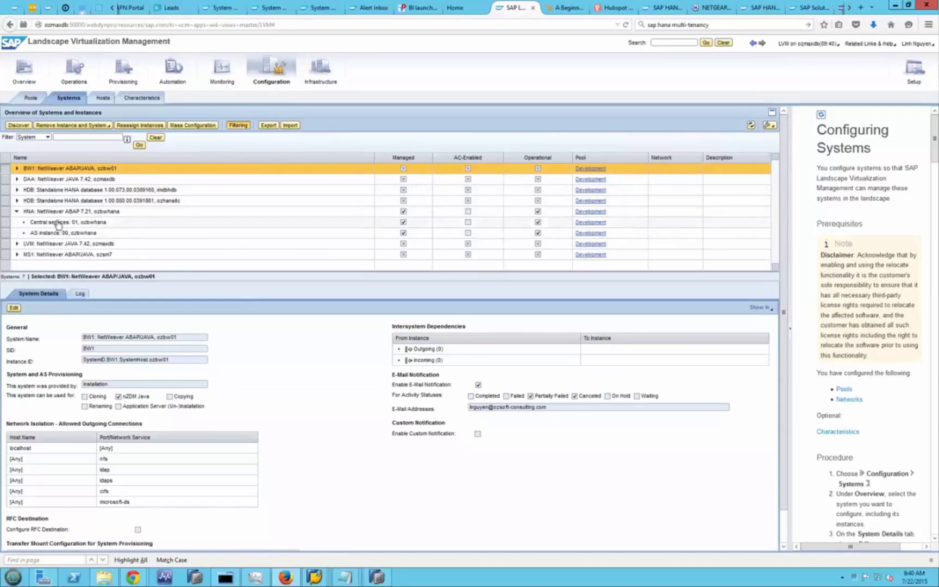
{"action": "left_click", "coordinate": [57, 223]}
{"action": "left_click", "coordinate": [53, 235]}
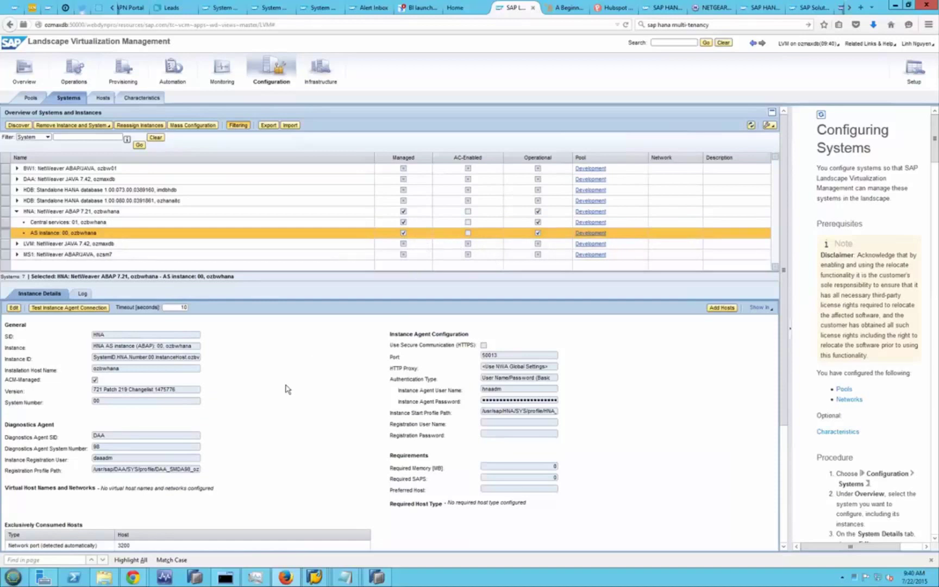
{"action": "scroll", "coordinate": [285, 390], "scroll_direction": "down", "scroll_amount": 3}
{"action": "scroll", "coordinate": [303, 376], "scroll_direction": "up", "scroll_amount": 3}
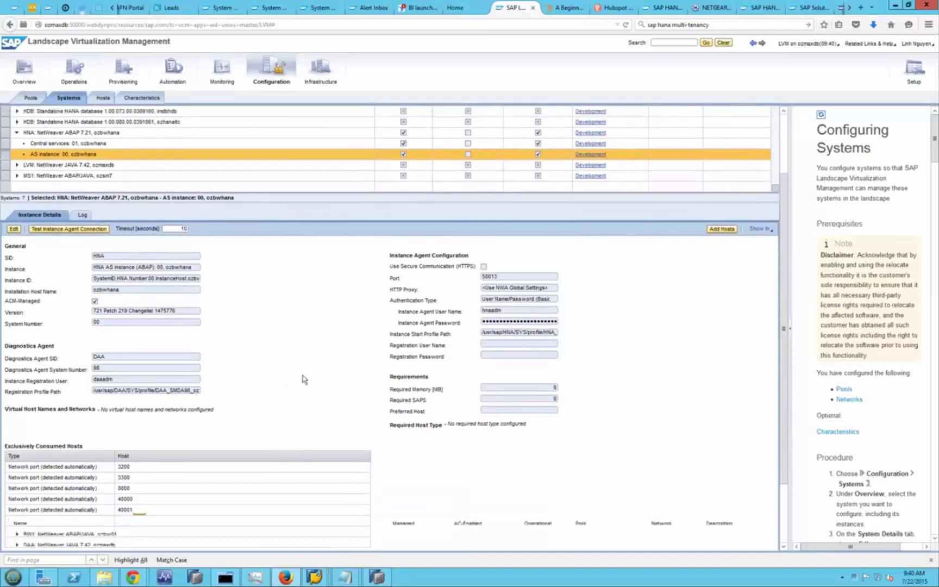
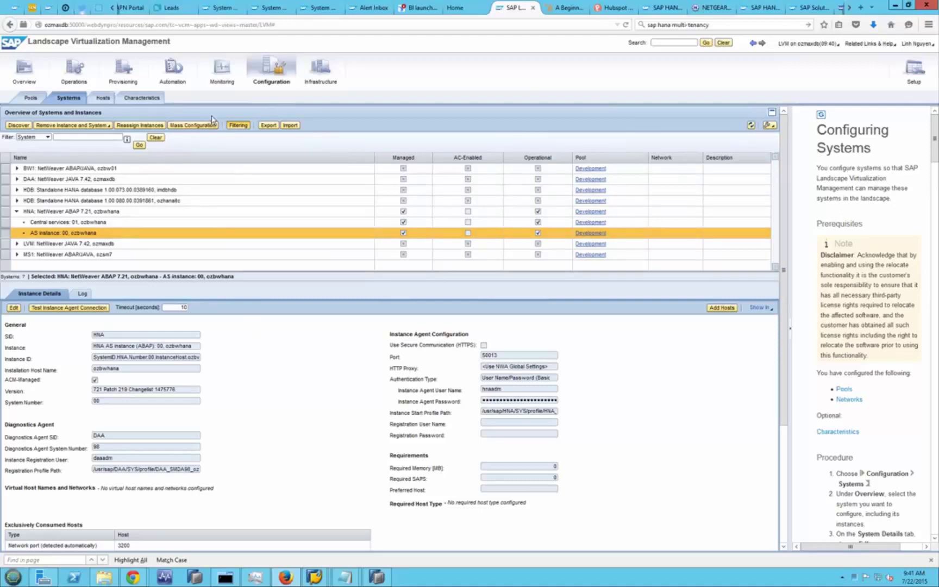
Step: Return to performance monitoring, expand the Development hosts in the system landscape and open the monitoring activities overview
{"action": "left_click", "coordinate": [222, 79]}
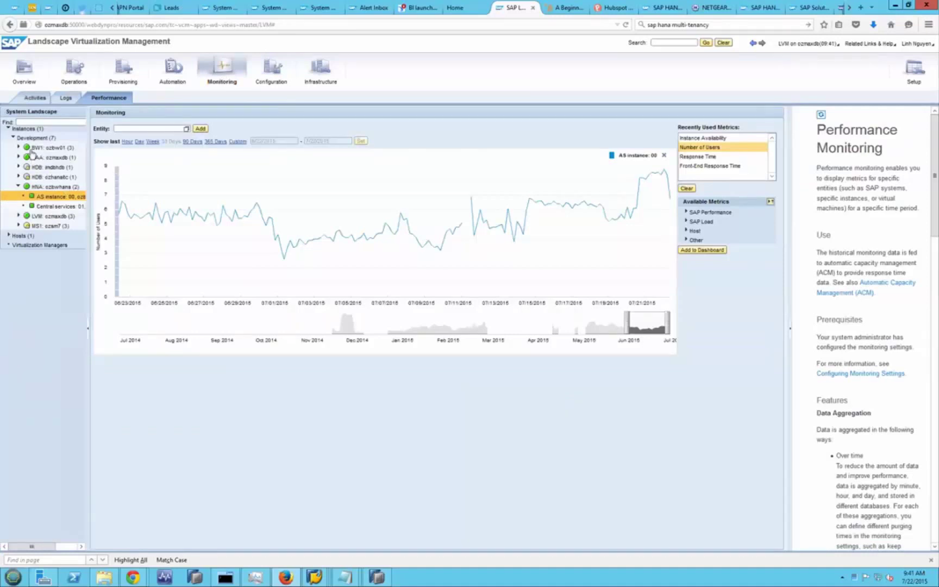
{"action": "left_click", "coordinate": [8, 236]}
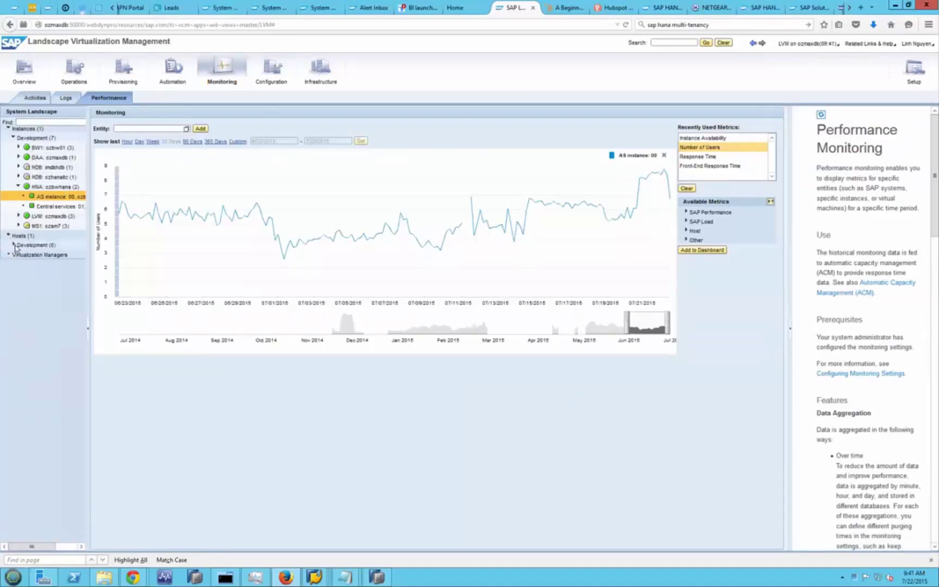
{"action": "left_click", "coordinate": [13, 245]}
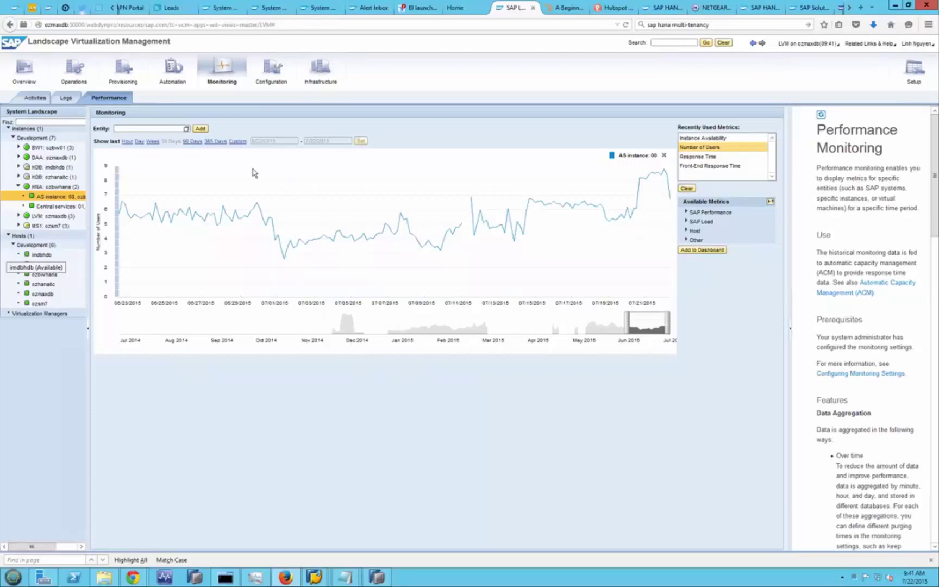
{"action": "left_click", "coordinate": [36, 98]}
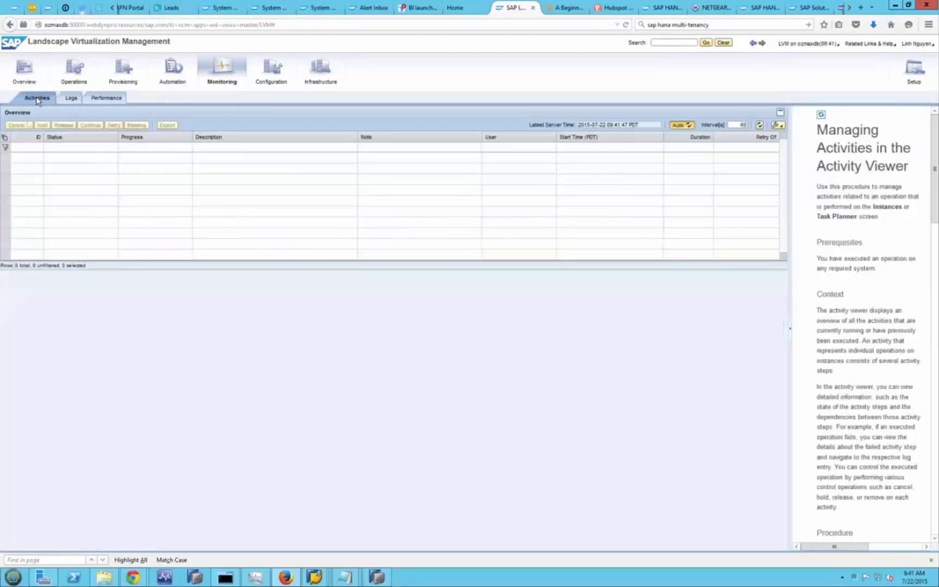
Step: Open the overview reports and log on to SAP NetWeaver with the user name and saved password to display the Pool Summary Report
{"action": "left_click", "coordinate": [24, 72]}
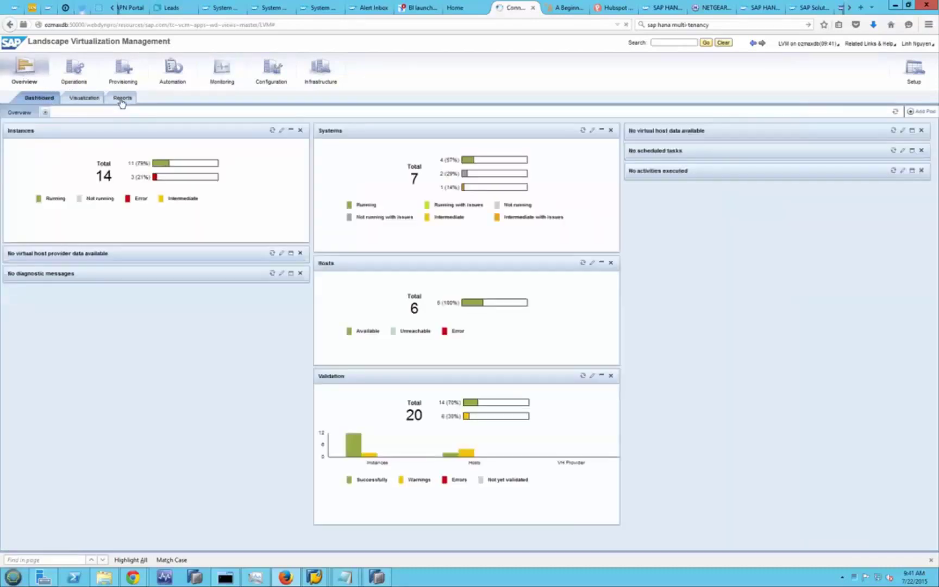
{"action": "left_click", "coordinate": [122, 99]}
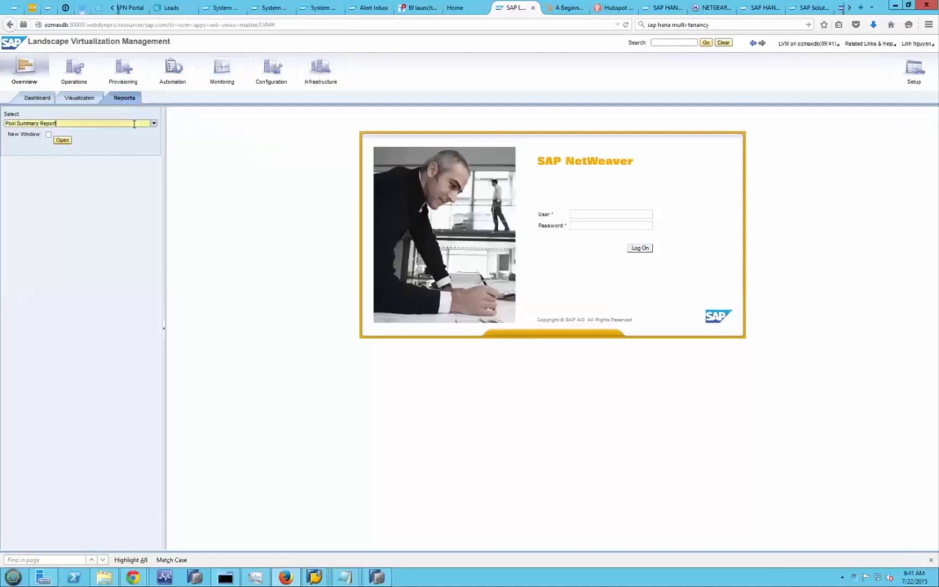
{"action": "left_click", "coordinate": [132, 124]}
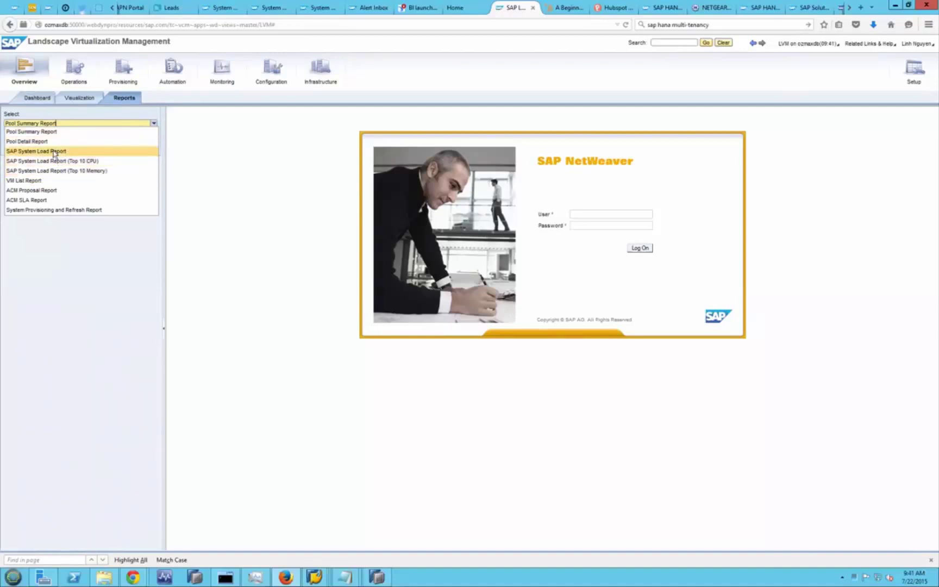
{"action": "left_click", "coordinate": [577, 214]}
{"action": "type", "text": "lin"}
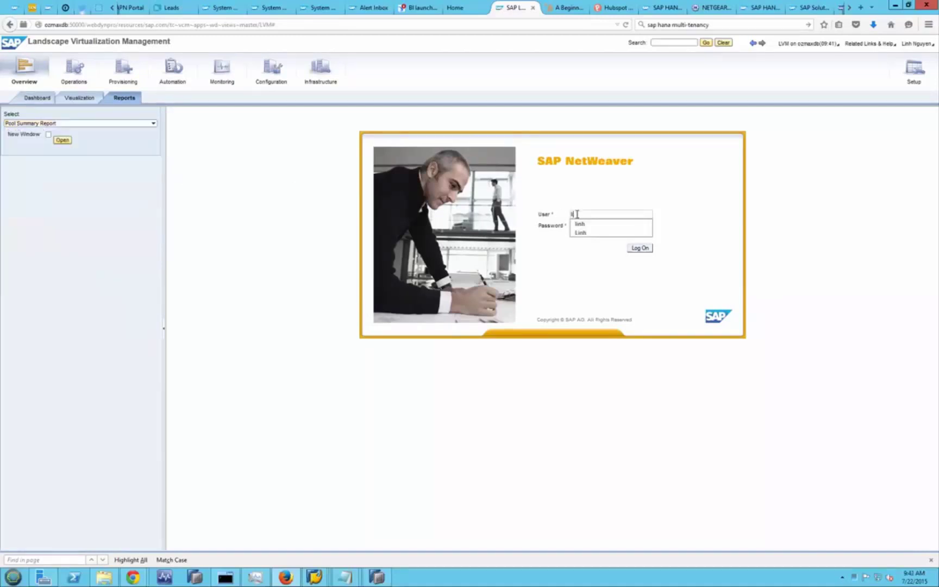
{"action": "key", "text": "Down"}
{"action": "key", "text": "Return"}
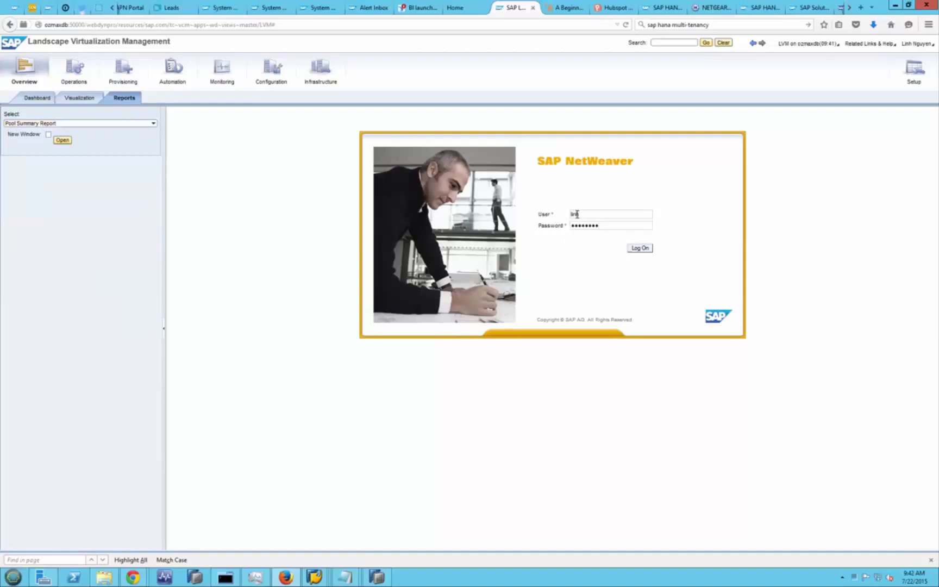
{"action": "left_click", "coordinate": [640, 249]}
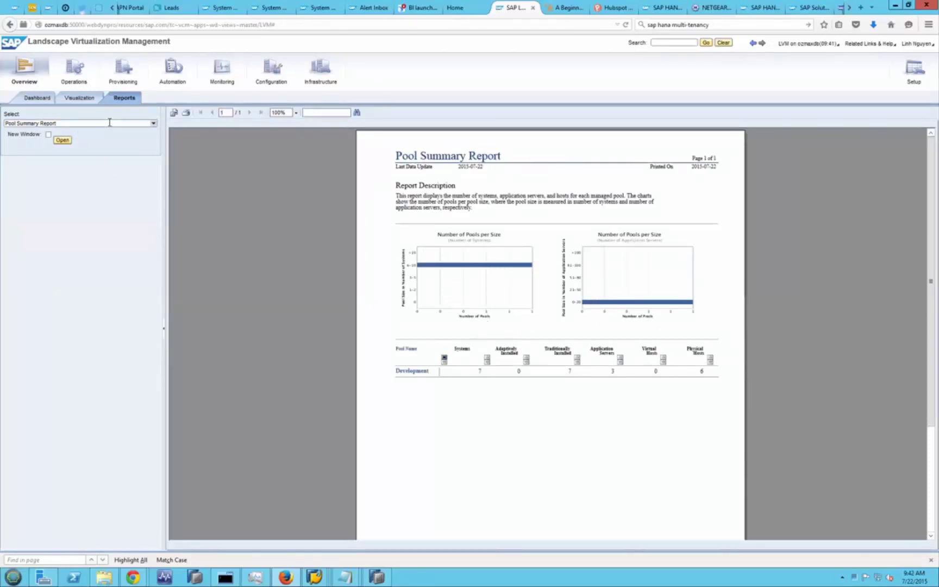
Step: Generate the SAP System Load Report filtered to system ID HNA, review it and return to the overview dashboard
{"action": "left_click", "coordinate": [149, 124]}
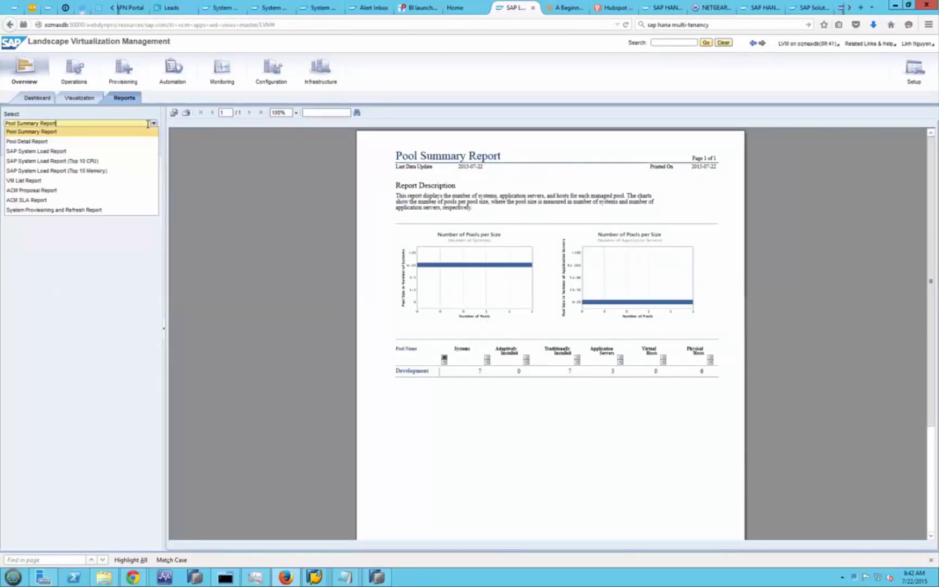
{"action": "left_click", "coordinate": [46, 152]}
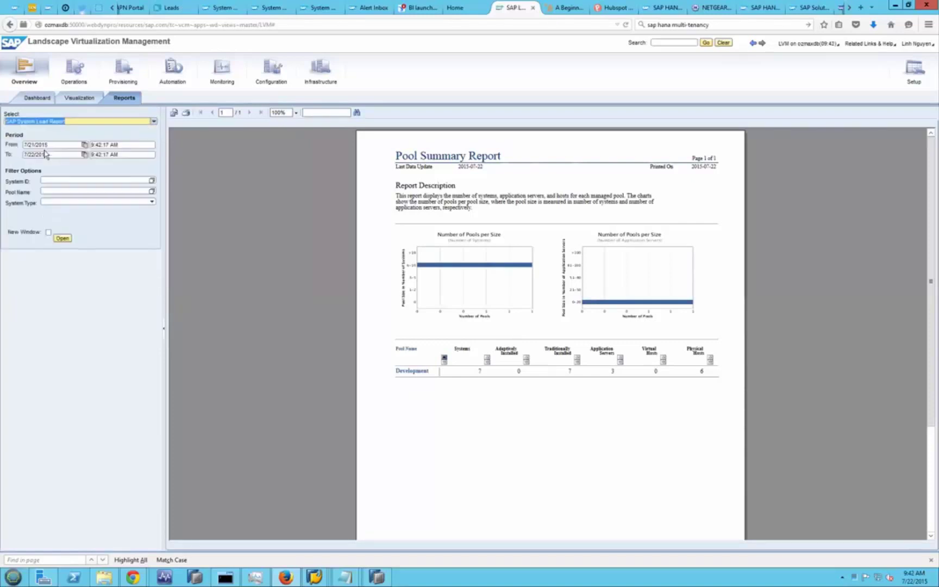
{"action": "left_click", "coordinate": [149, 182]}
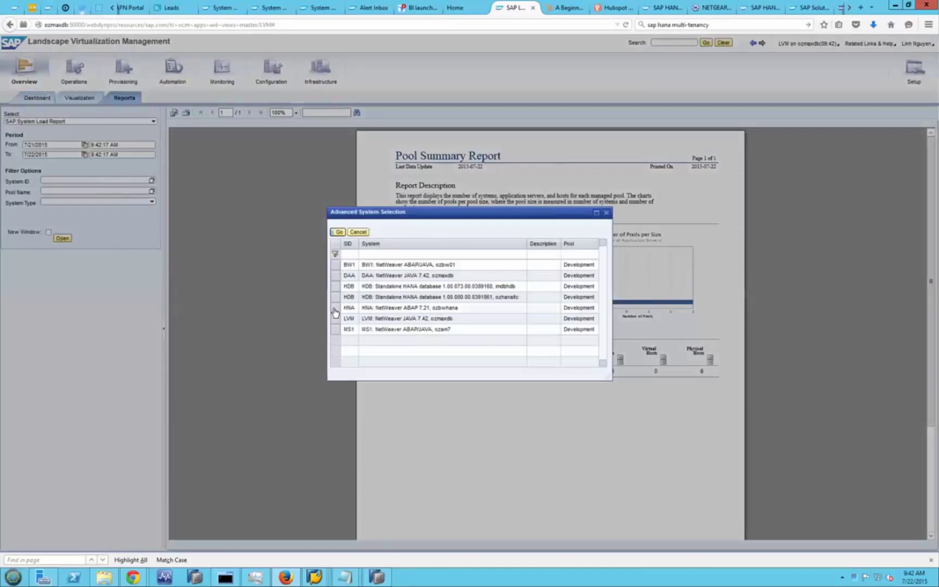
{"action": "left_click", "coordinate": [334, 309]}
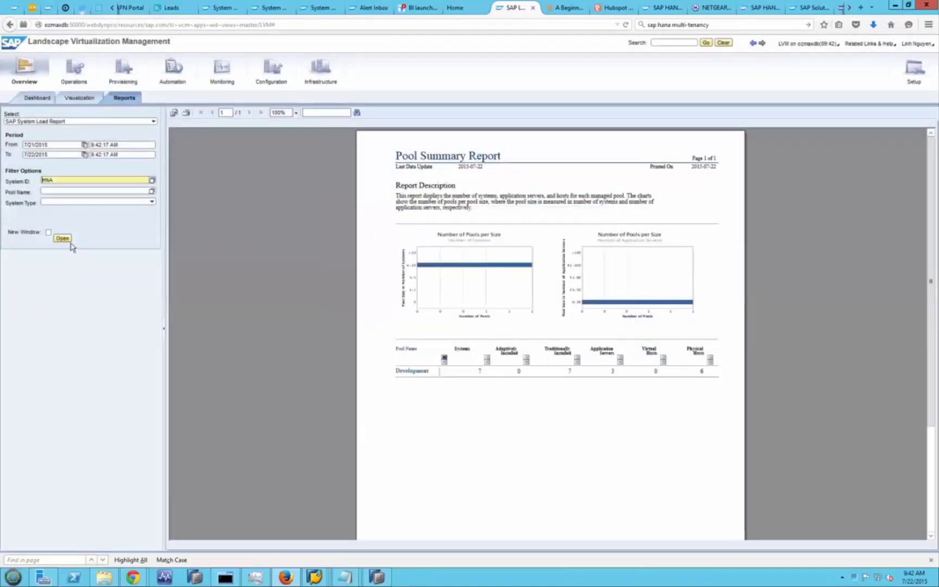
{"action": "left_click", "coordinate": [67, 240]}
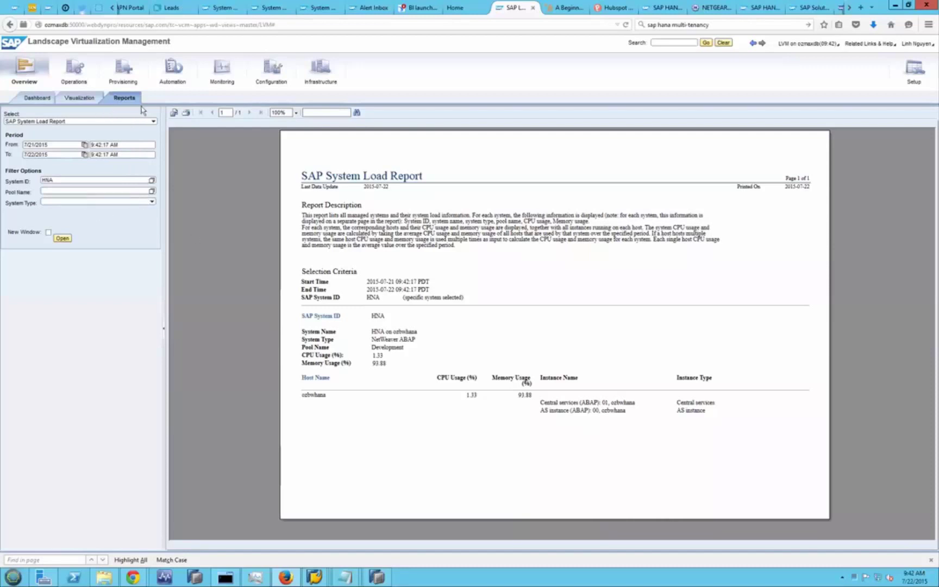
{"action": "left_click", "coordinate": [36, 102]}
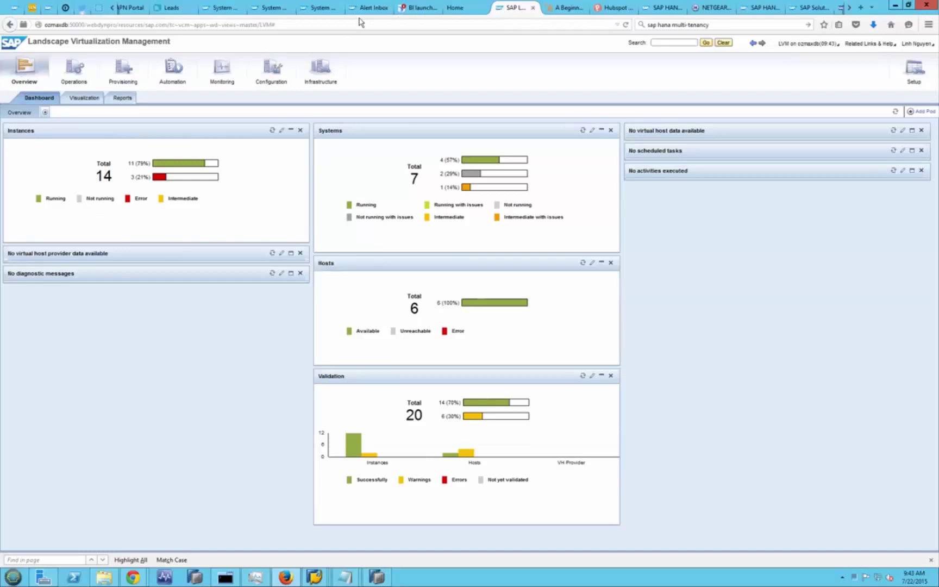
Step: Switch to the technical system monitoring pages and view the HNA-ABAP and LVM-JAVA system hierarchies, ending on HNA-ABAP
{"action": "left_click", "coordinate": [210, 10]}
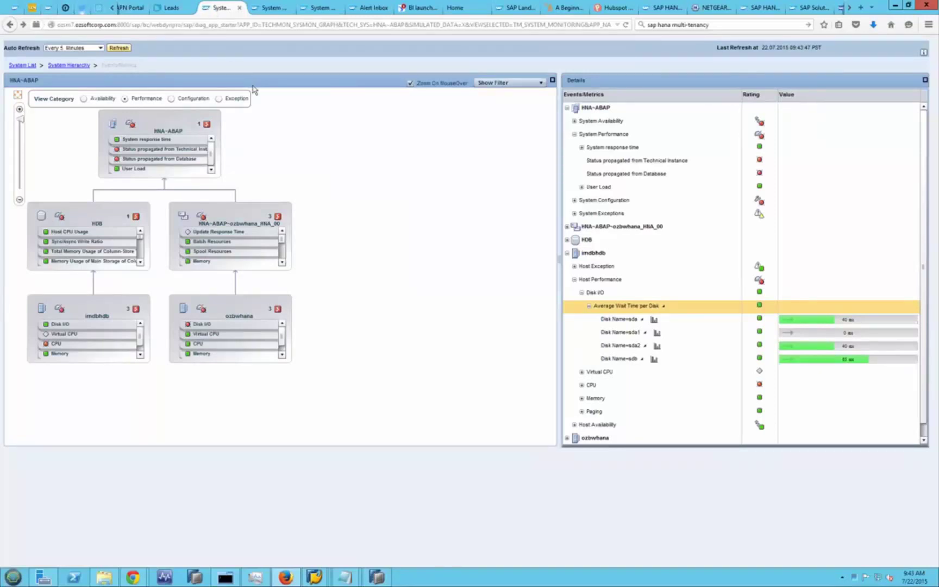
{"action": "left_click", "coordinate": [111, 8]}
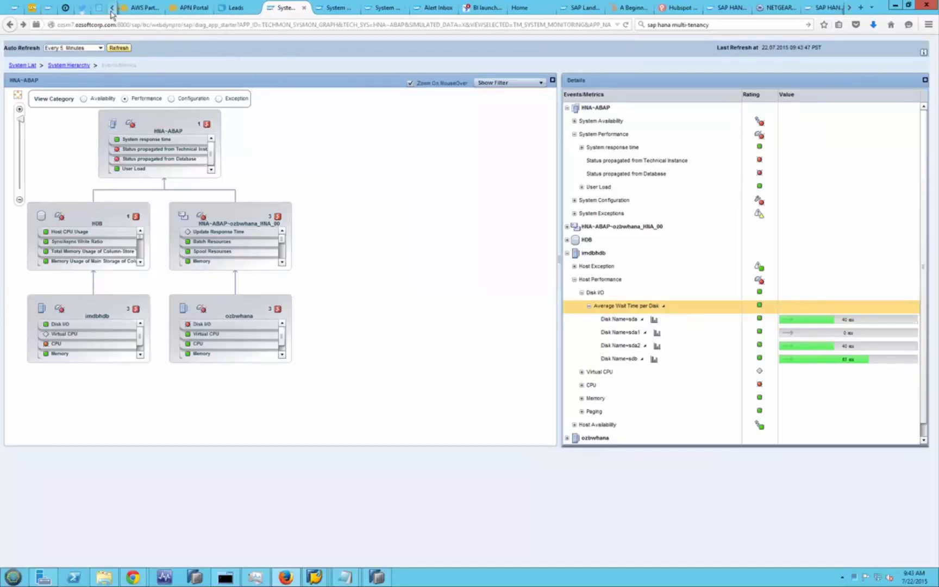
{"action": "left_click", "coordinate": [111, 8]}
{"action": "left_click", "coordinate": [112, 8]}
{"action": "left_click", "coordinate": [111, 8]}
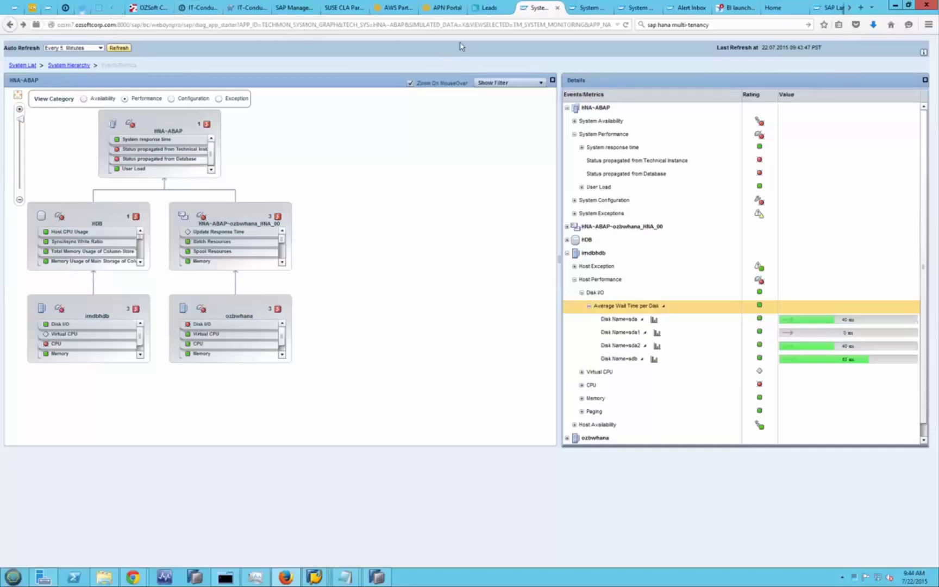
{"action": "left_click", "coordinate": [584, 9]}
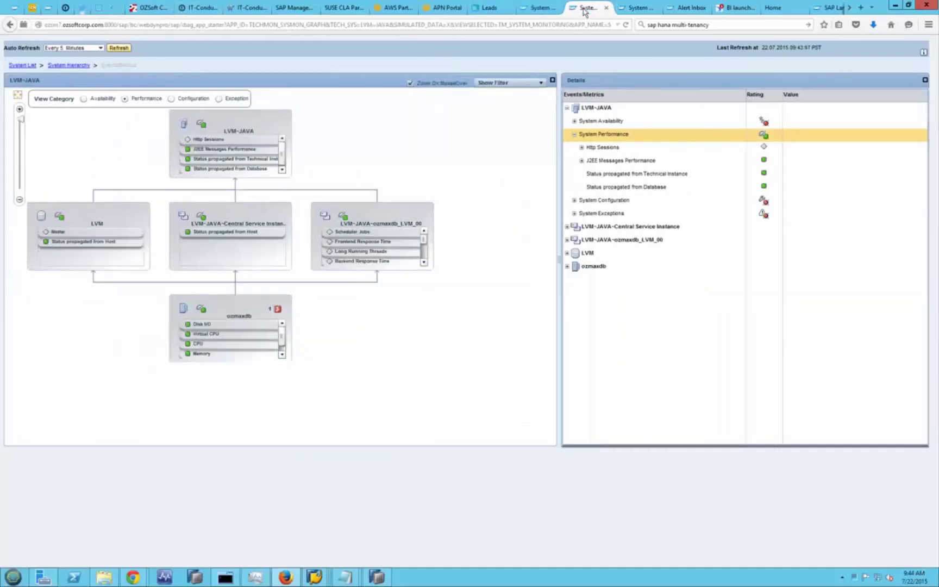
{"action": "left_click", "coordinate": [533, 9]}
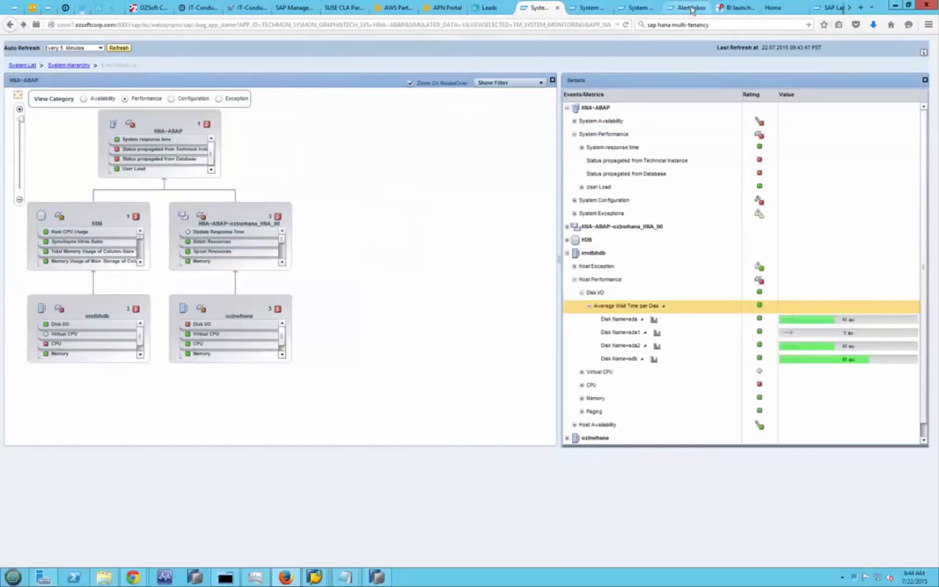
{"action": "left_click", "coordinate": [851, 10]}
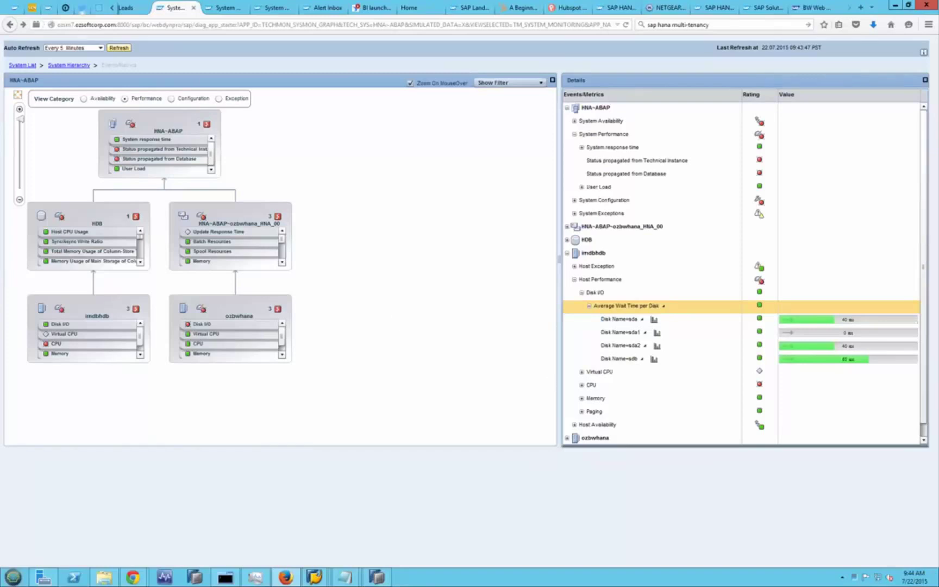
{"action": "right_click", "coordinate": [375, 176]}
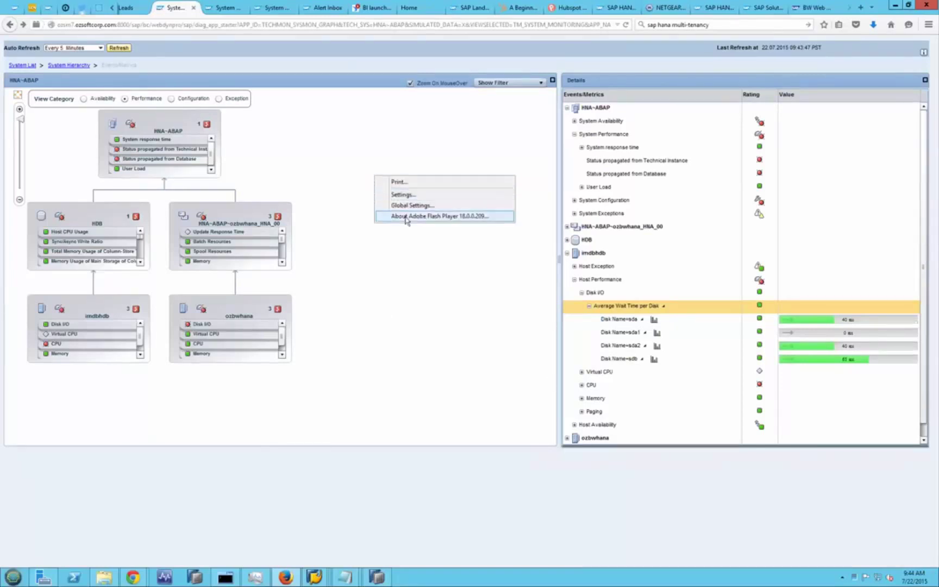
{"action": "left_click", "coordinate": [303, 308]}
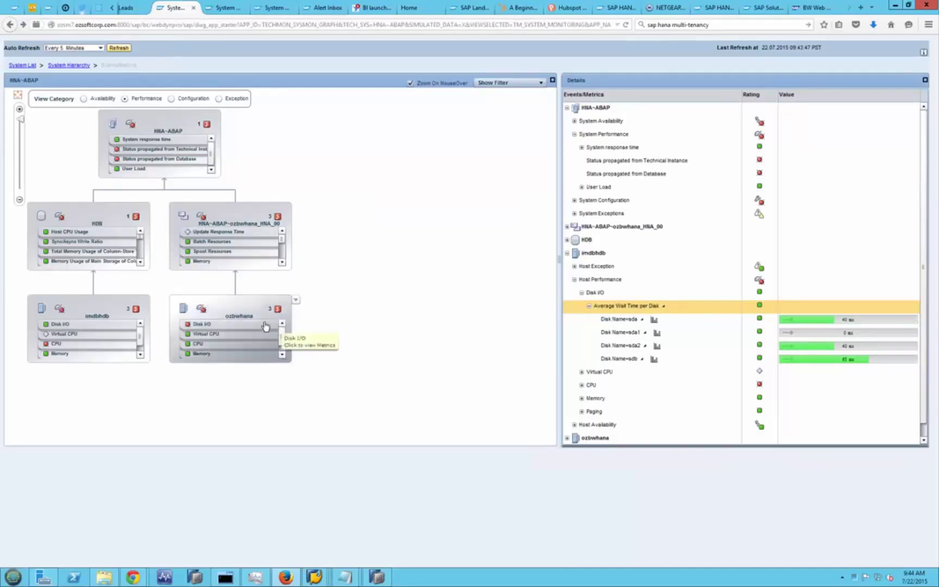
Step: Open the imdbhdb host's alerts, view the latest High CPU Utilization alert's details and try to chart the 5-minute average CPU utilization
{"action": "left_click", "coordinate": [135, 310]}
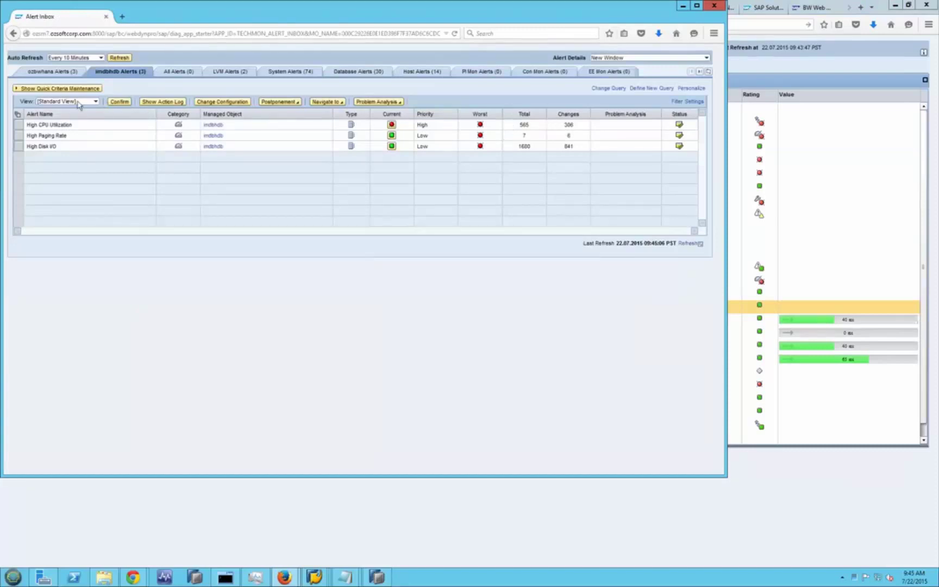
{"action": "left_click", "coordinate": [21, 126]}
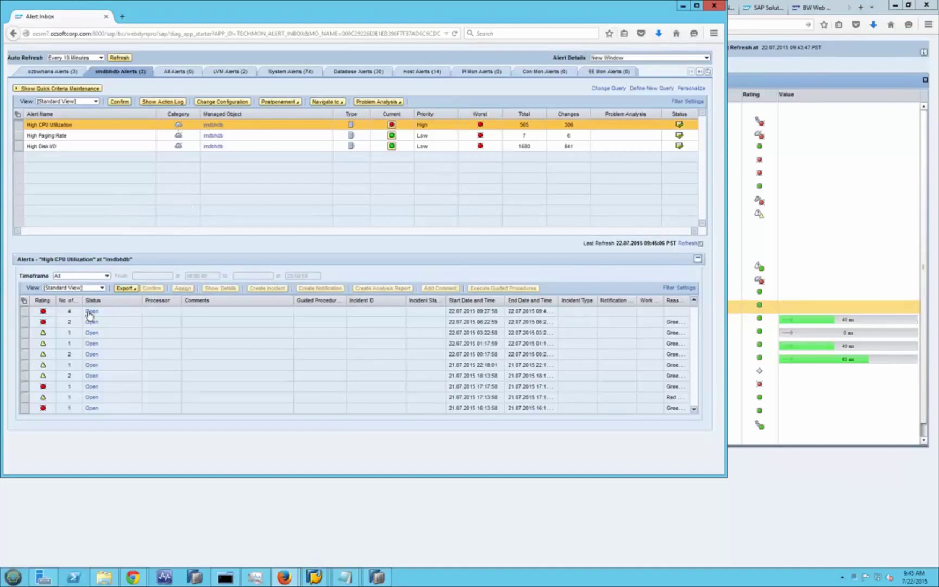
{"action": "left_click", "coordinate": [23, 313]}
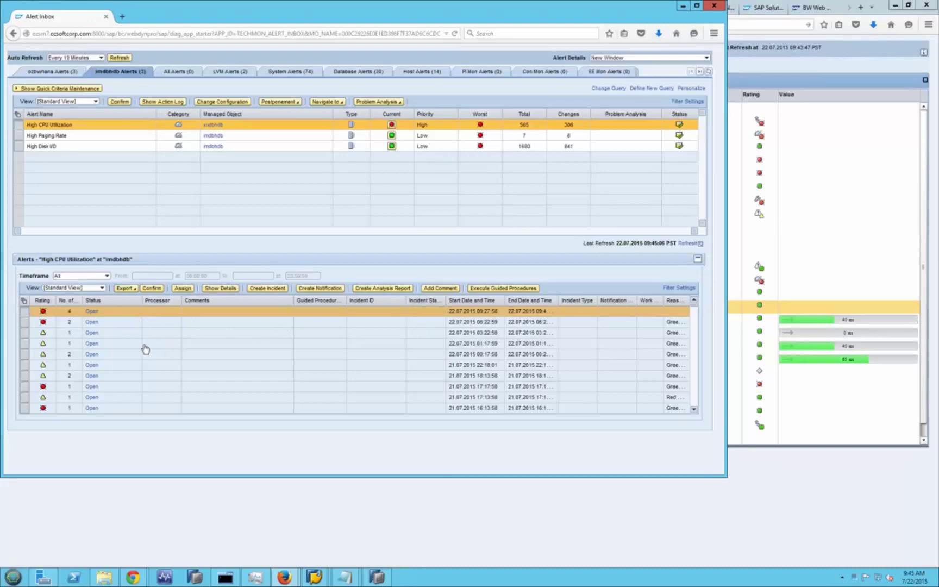
{"action": "left_click", "coordinate": [92, 312]}
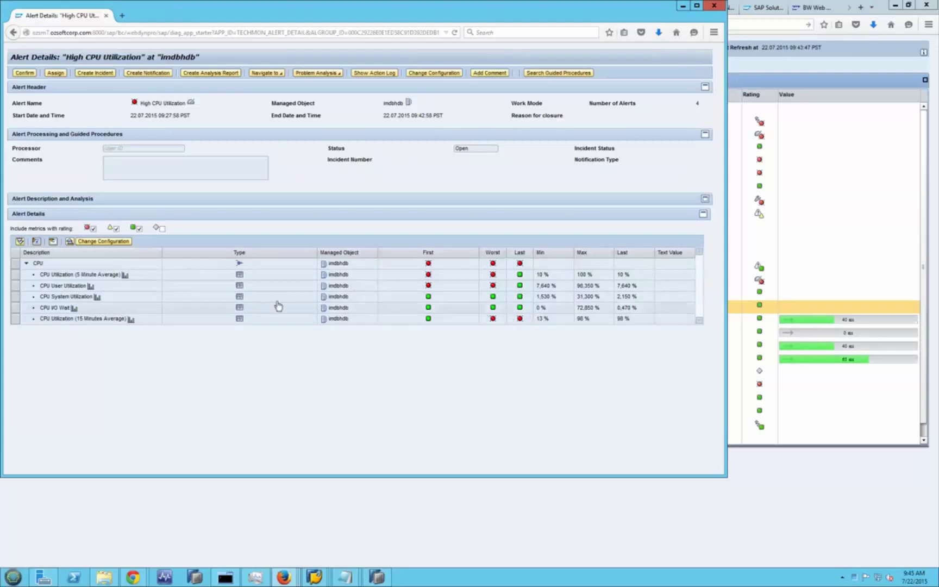
{"action": "left_click", "coordinate": [124, 277]}
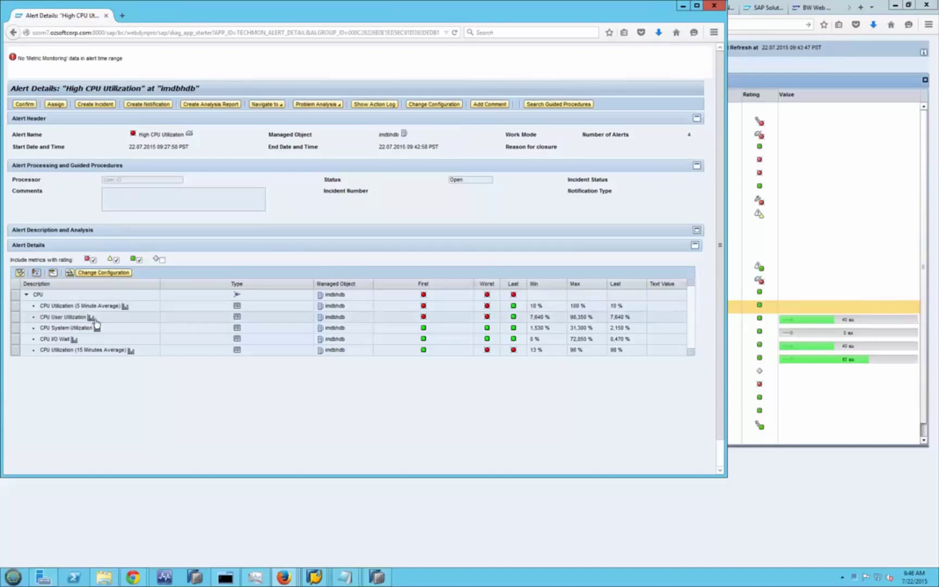
{"action": "left_click", "coordinate": [852, 417]}
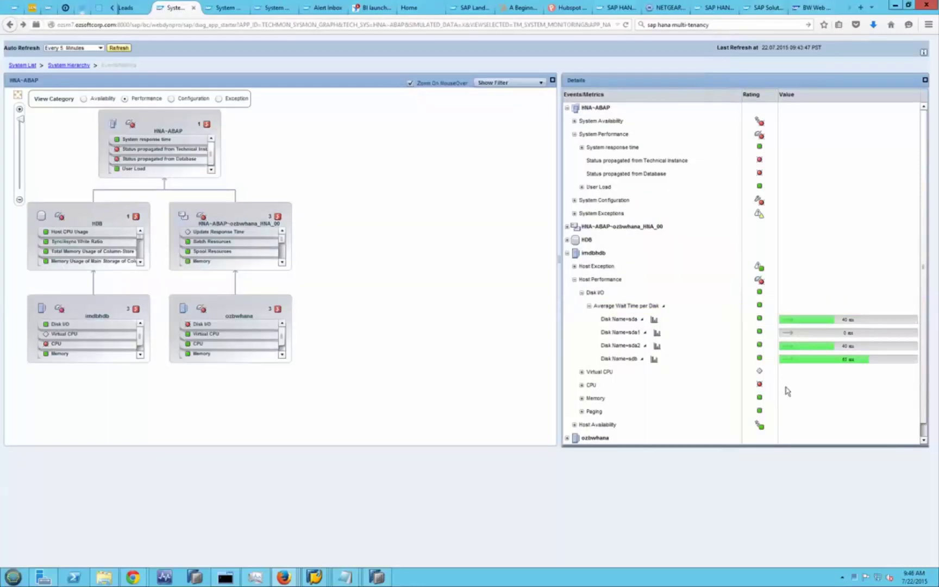
Step: View the metric graph of average wait time for imdbhdb's disk sda, narrow its time range to start later and close it
{"action": "left_click", "coordinate": [655, 323]}
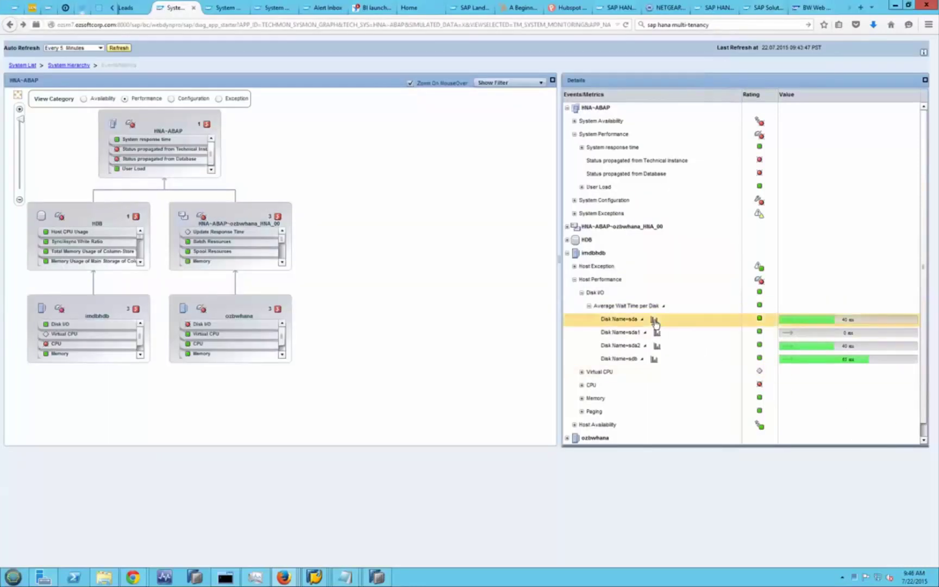
{"action": "left_click", "coordinate": [655, 322]}
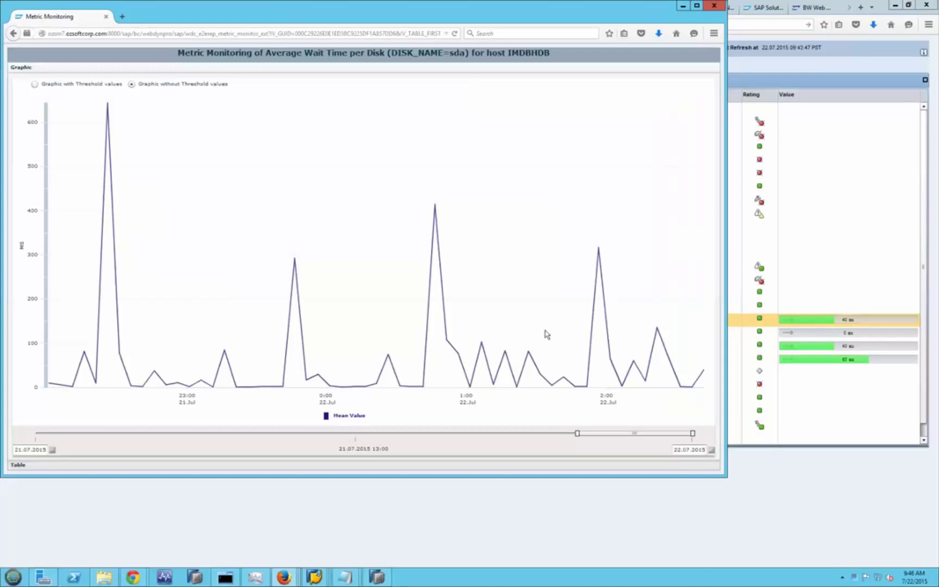
{"action": "right_click", "coordinate": [521, 227]}
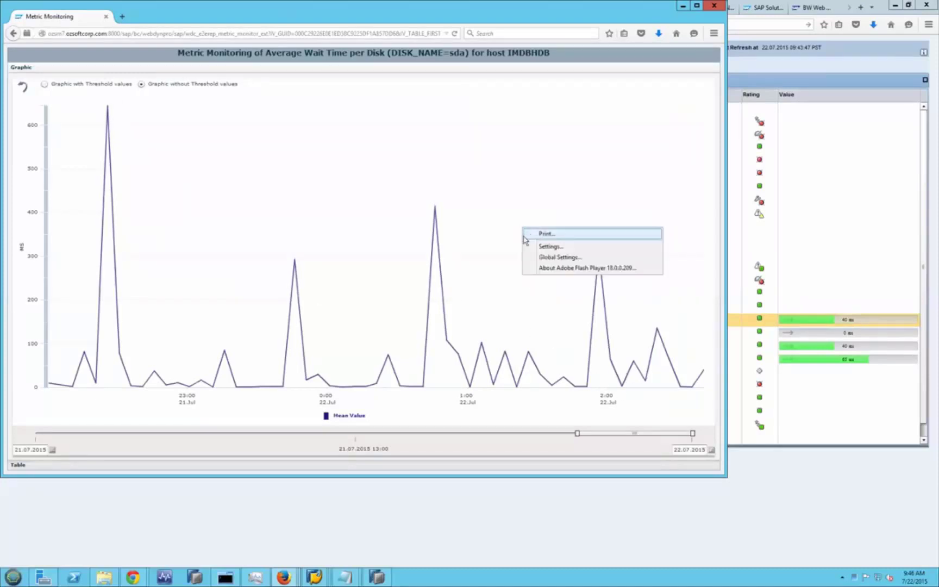
{"action": "left_click", "coordinate": [474, 289]}
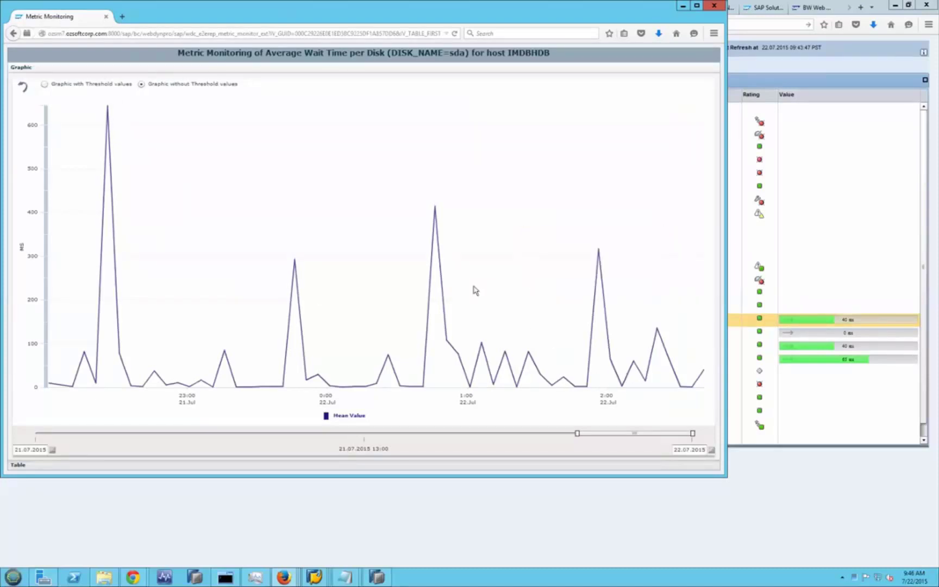
{"action": "left_click_drag", "start_coordinate": [578, 433], "coordinate": [602, 433]}
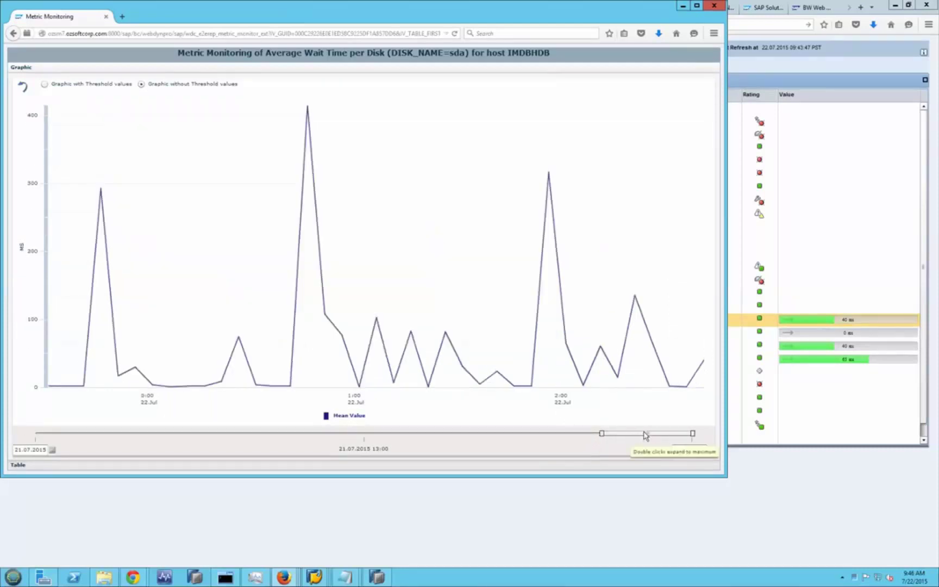
{"action": "left_click", "coordinate": [711, 8]}
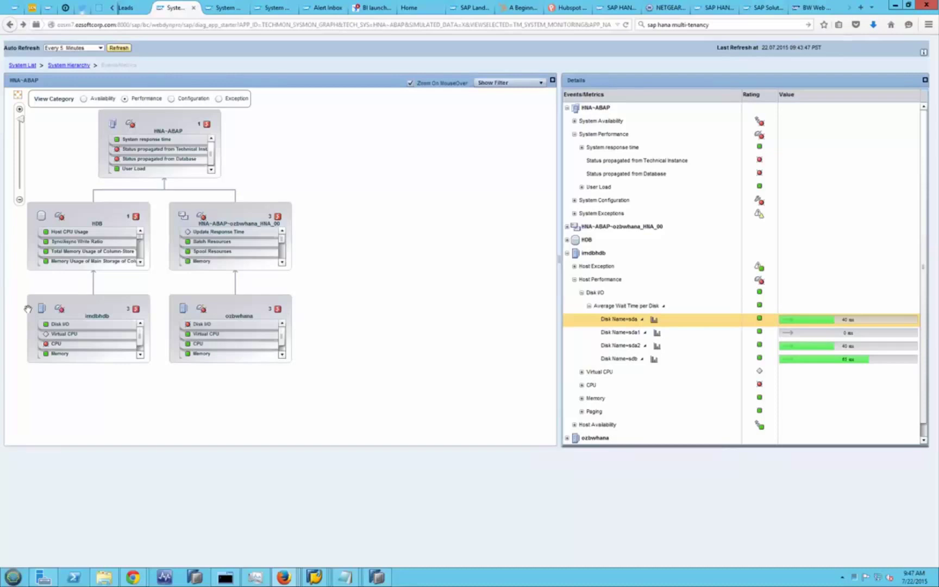
Step: View the LVM-JAVA Central Service Instance's status propagated from host and return to the HNA-ABAP system hierarchy
{"action": "left_click", "coordinate": [230, 11]}
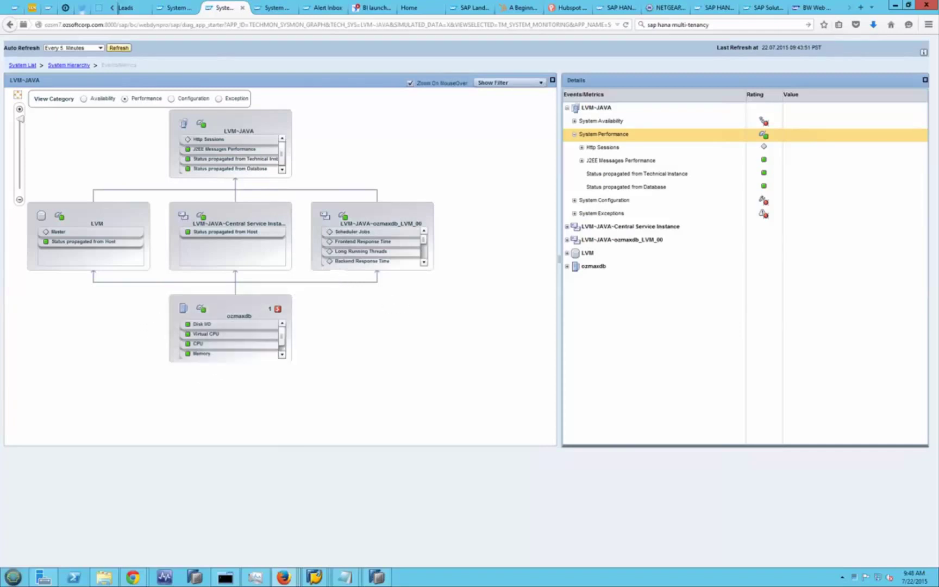
{"action": "left_click", "coordinate": [242, 236]}
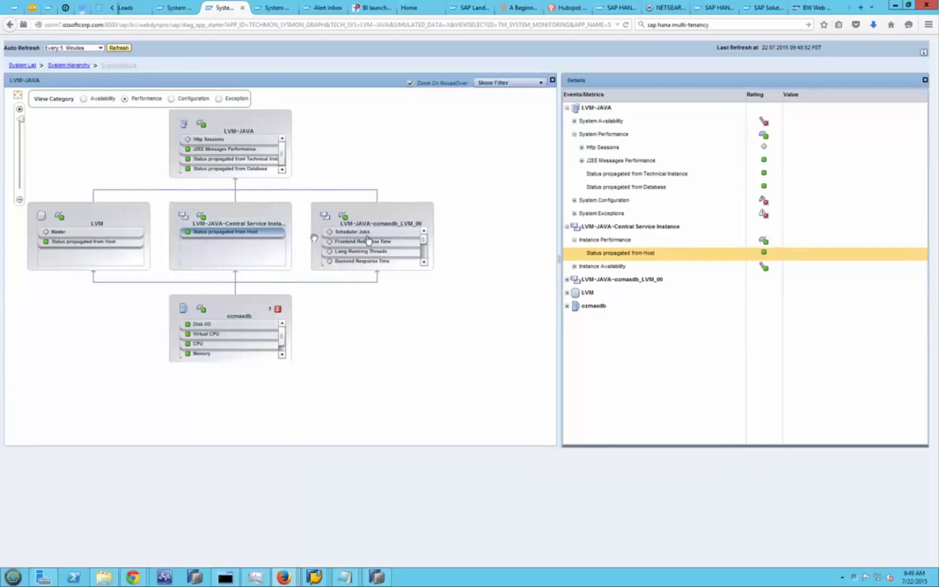
{"action": "left_click", "coordinate": [184, 10]}
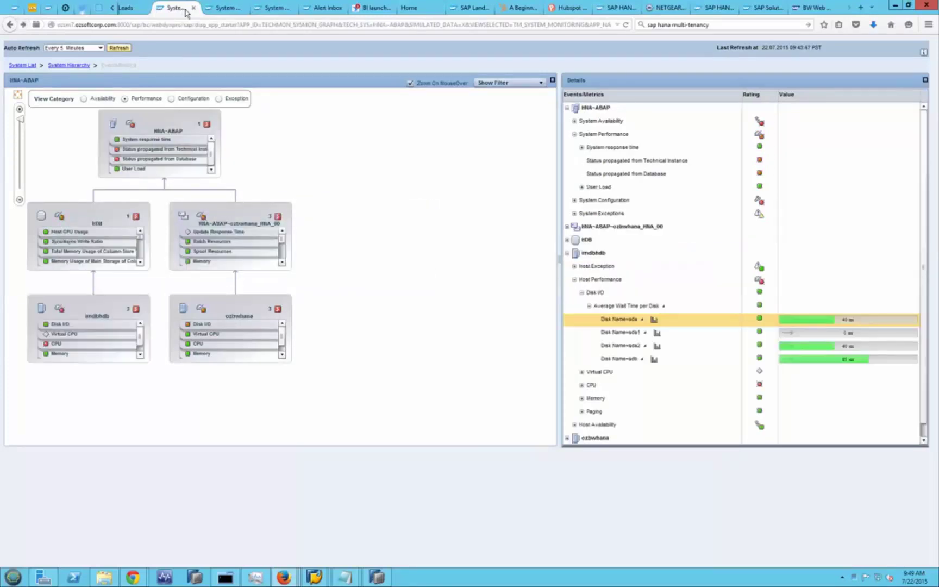
Step: Show the system alerts in the Alert Inbox and open the managed object configuration for LVM's Backup Status alert
{"action": "left_click", "coordinate": [325, 10]}
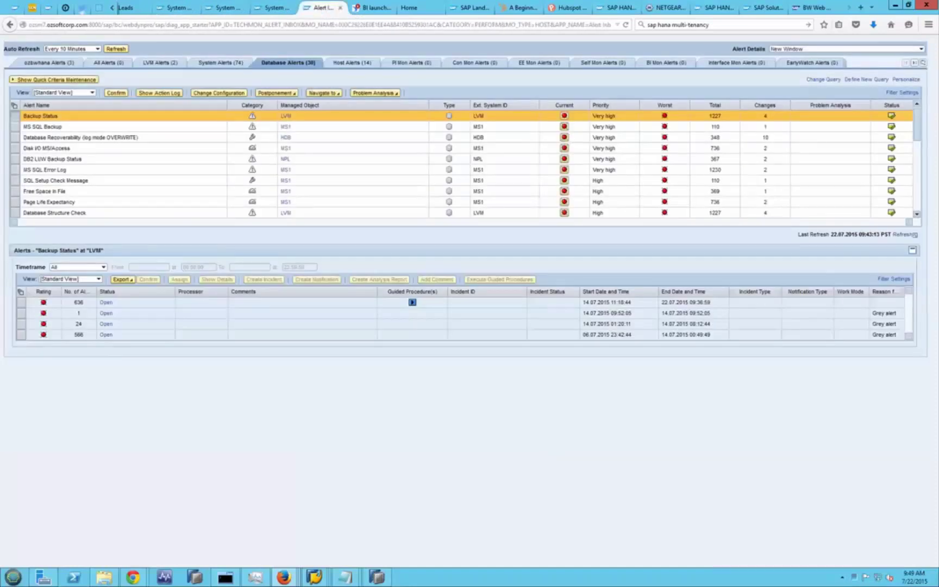
{"action": "left_click", "coordinate": [224, 63]}
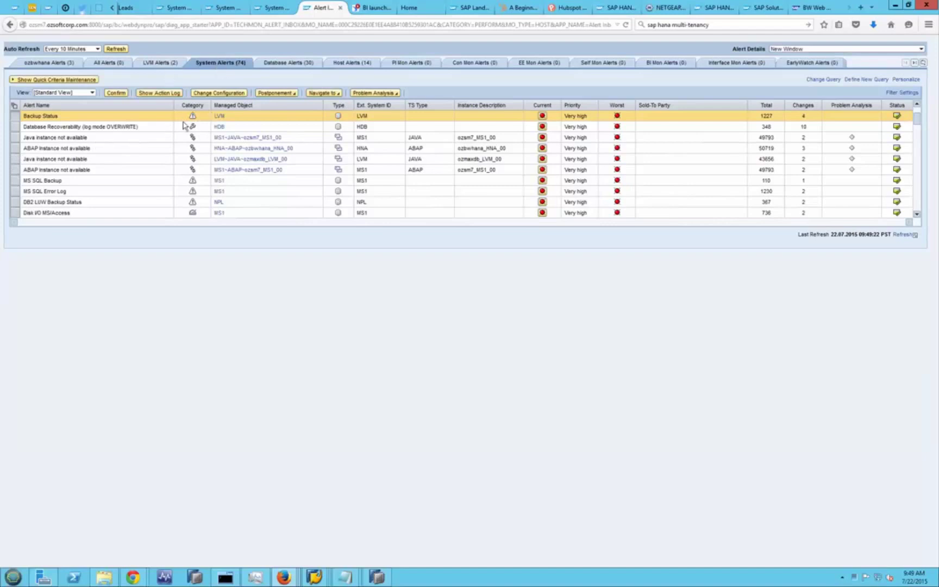
{"action": "left_click", "coordinate": [220, 93]}
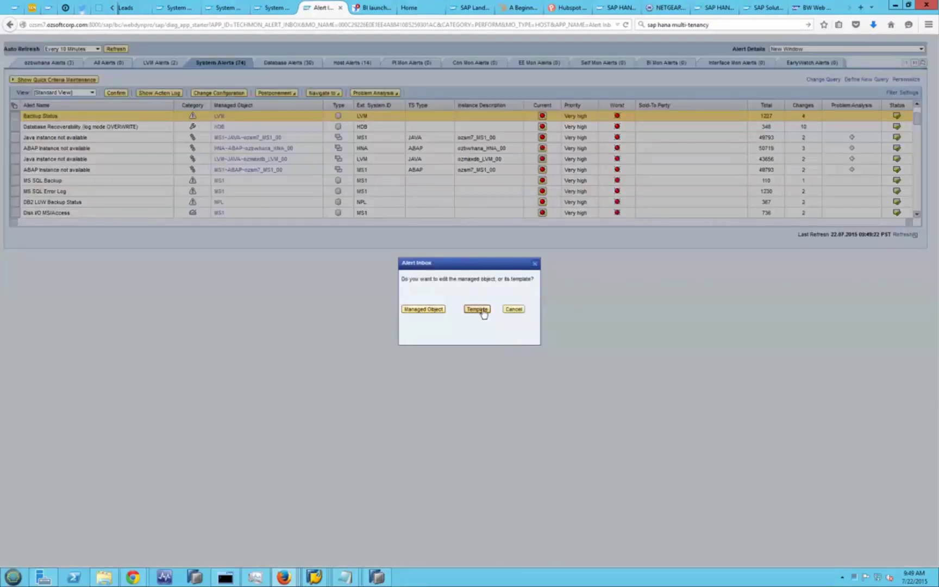
{"action": "left_click", "coordinate": [430, 314]}
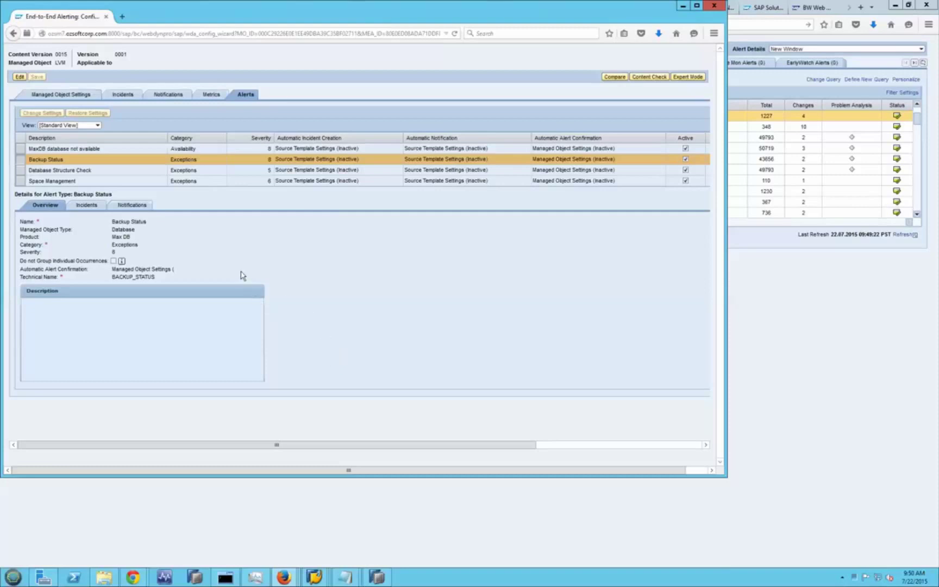
Step: View the Backup Status alert's notification settings, the notification variants and the auto reaction variants, and close both configuration windows
{"action": "left_click", "coordinate": [135, 207]}
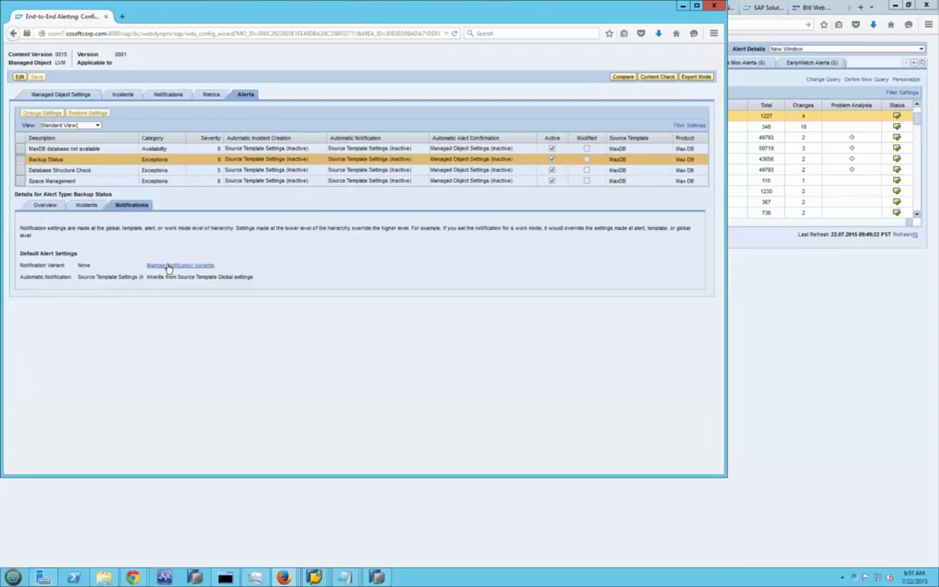
{"action": "left_click", "coordinate": [168, 266]}
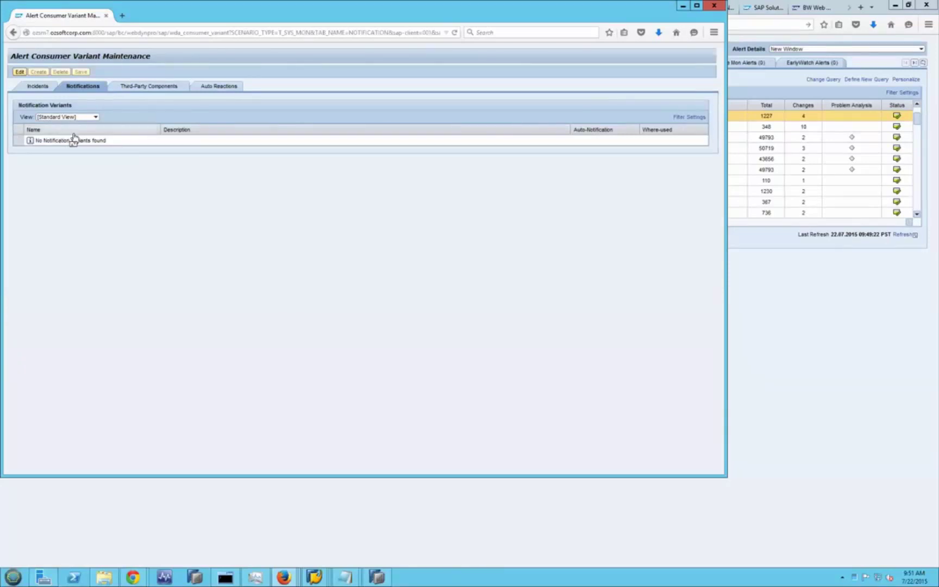
{"action": "left_click", "coordinate": [95, 117]}
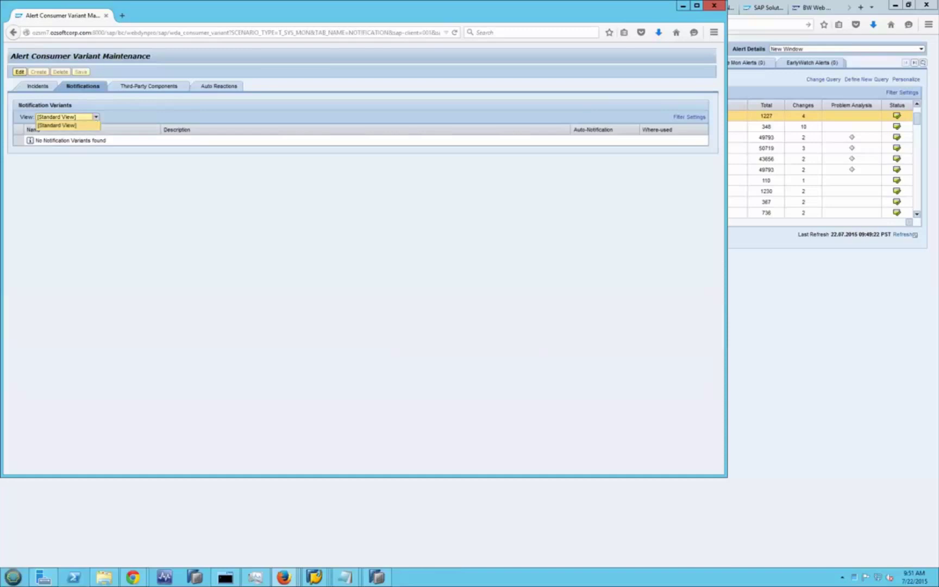
{"action": "left_click", "coordinate": [96, 168]}
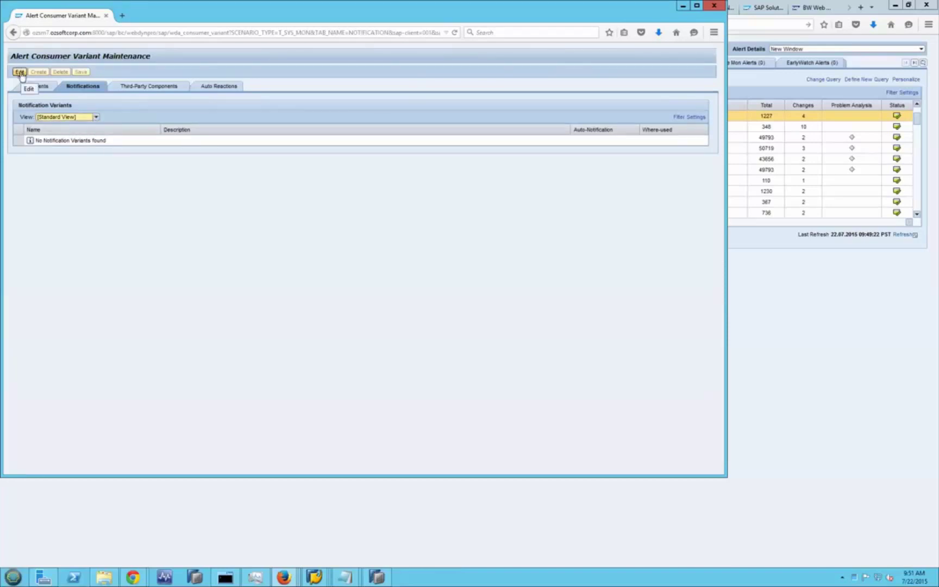
{"action": "left_click", "coordinate": [218, 88]}
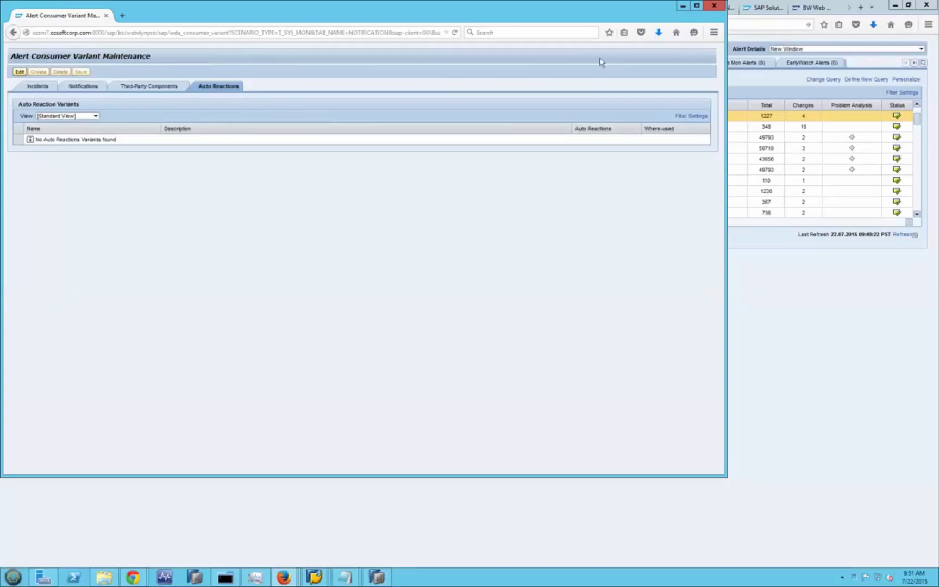
{"action": "left_click", "coordinate": [713, 7]}
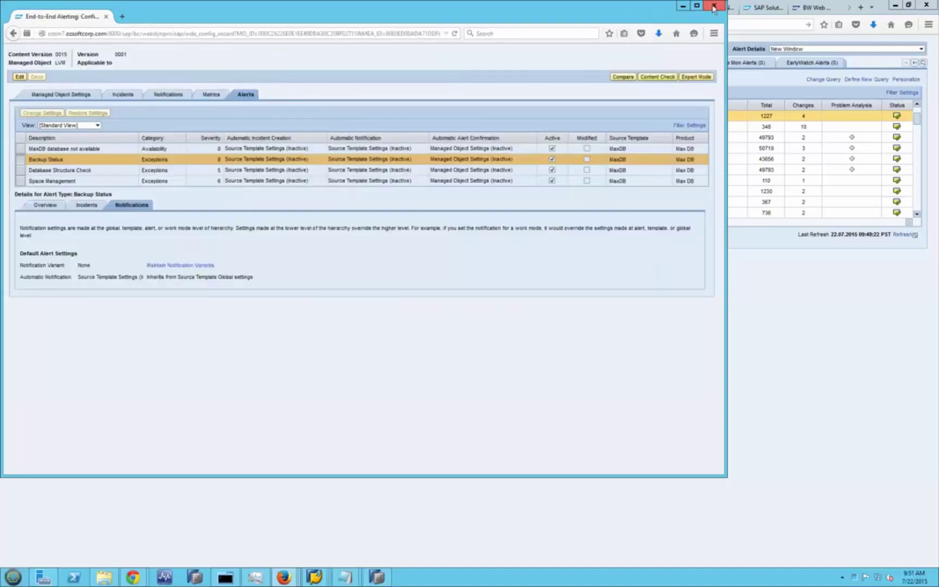
{"action": "left_click", "coordinate": [714, 7]}
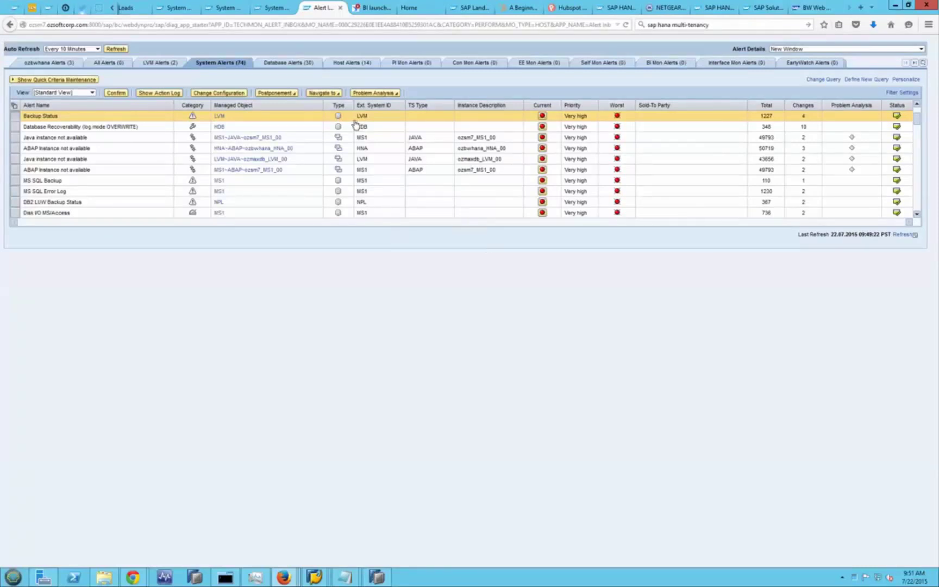
Step: View the OZB-BOBJ and LVM-JAVA hierarchies, return to the Alert Inbox and select the latest Database Recoverability alert group for HDB
{"action": "left_click", "coordinate": [282, 9]}
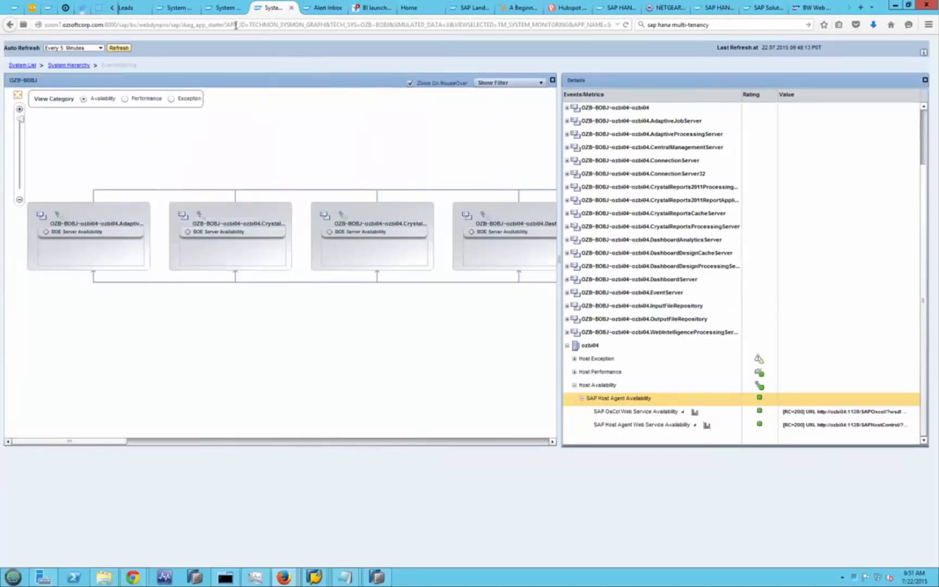
{"action": "left_click", "coordinate": [220, 15]}
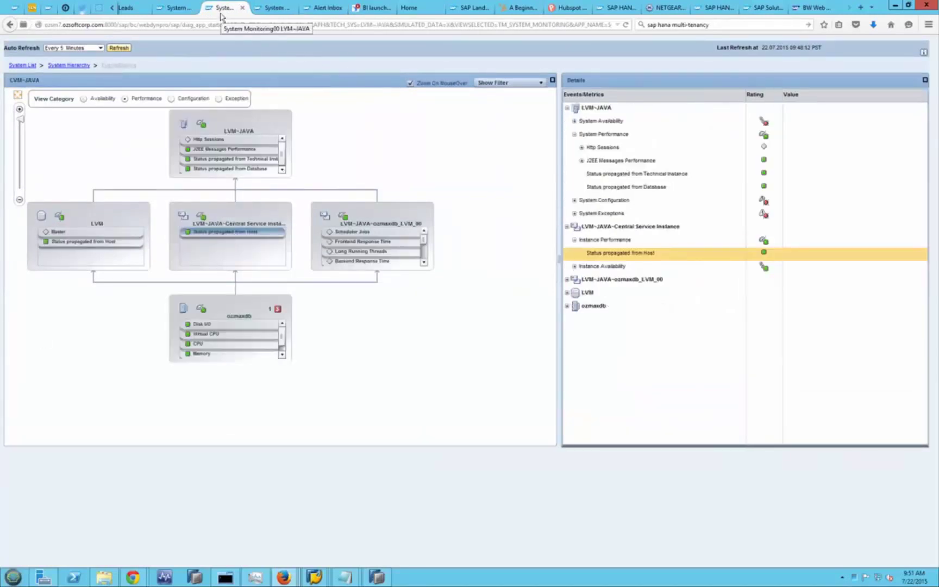
{"action": "left_click", "coordinate": [326, 8]}
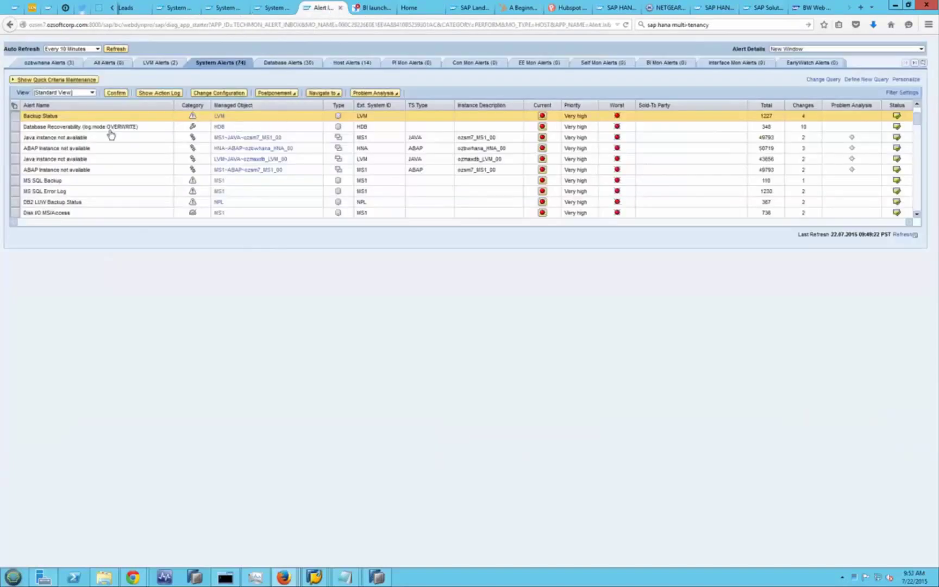
{"action": "left_click", "coordinate": [15, 128]}
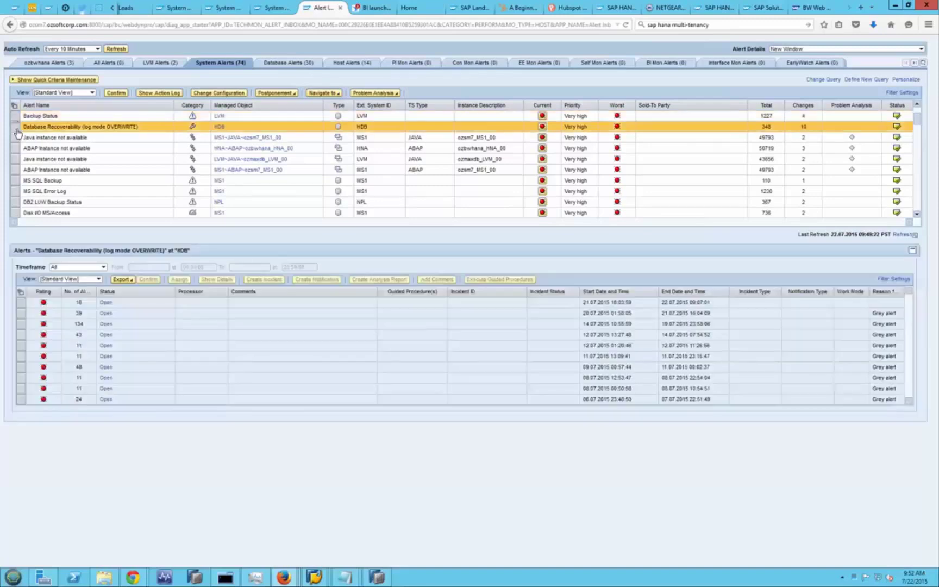
{"action": "left_click", "coordinate": [408, 306]}
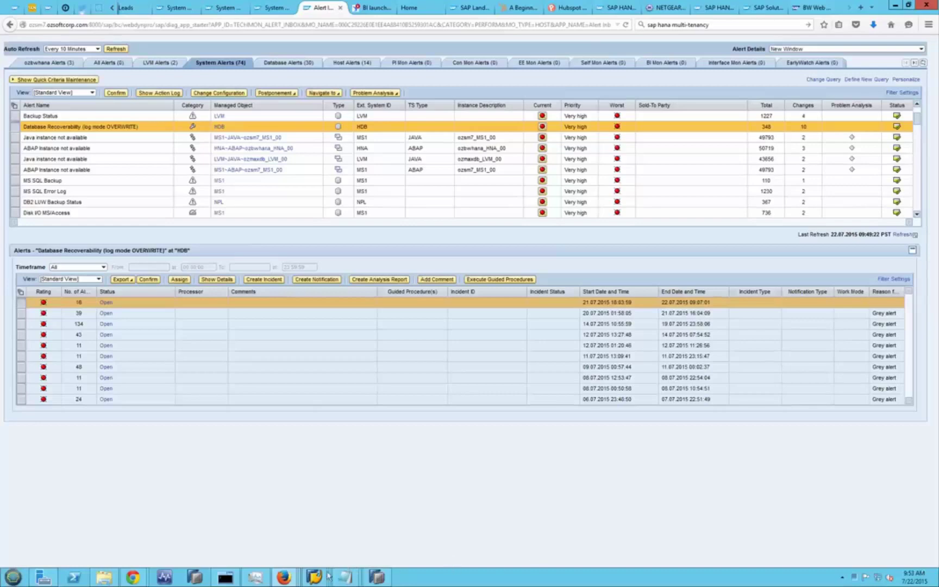
Step: Close the extra Alert Inbox browser window and keep the main multi-tab window open
{"action": "mouse_move", "coordinate": [284, 578]}
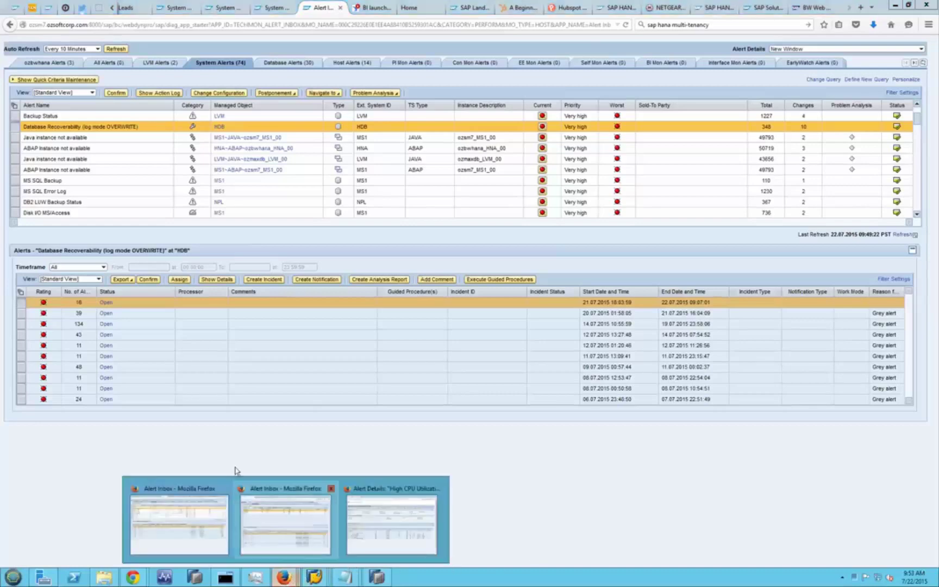
{"action": "left_click", "coordinate": [328, 489]}
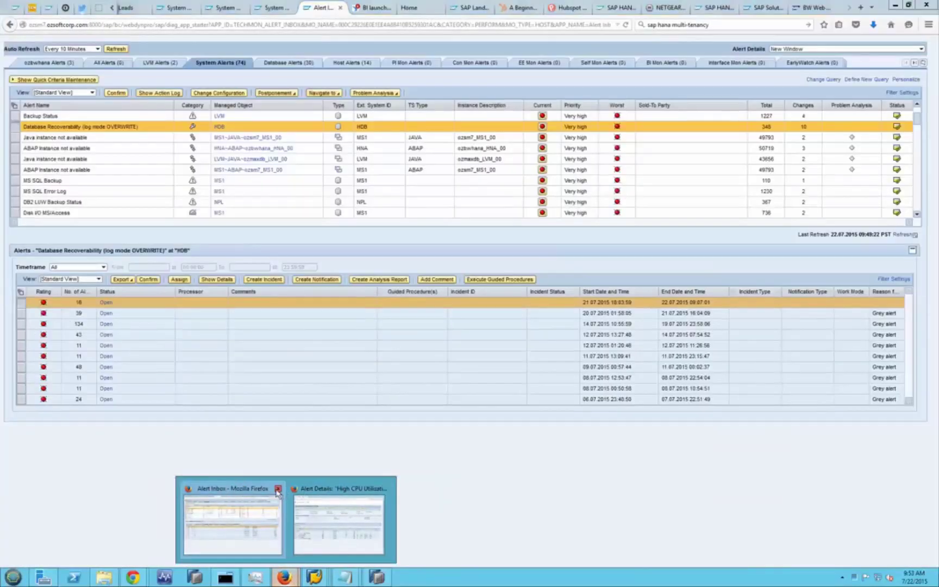
{"action": "left_click", "coordinate": [276, 488]}
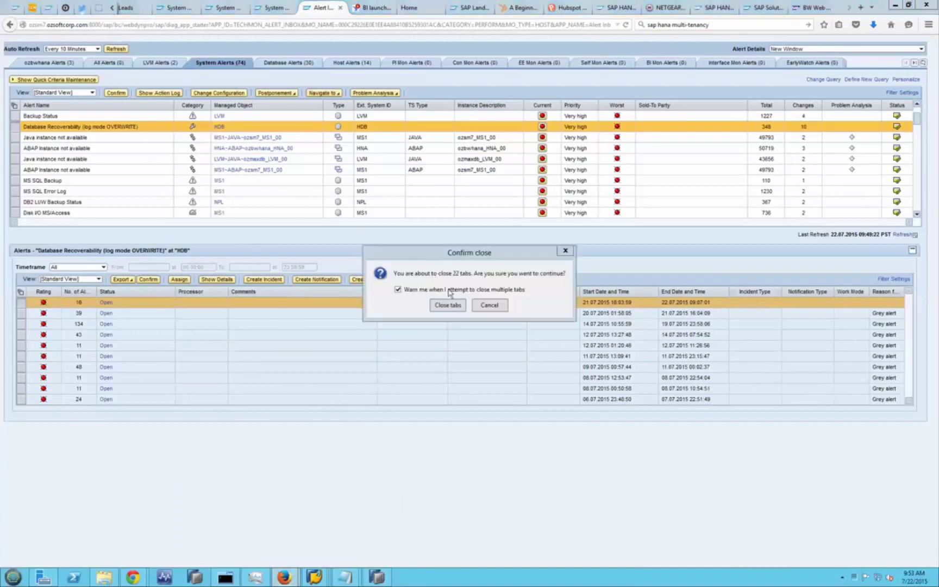
{"action": "left_click", "coordinate": [478, 306]}
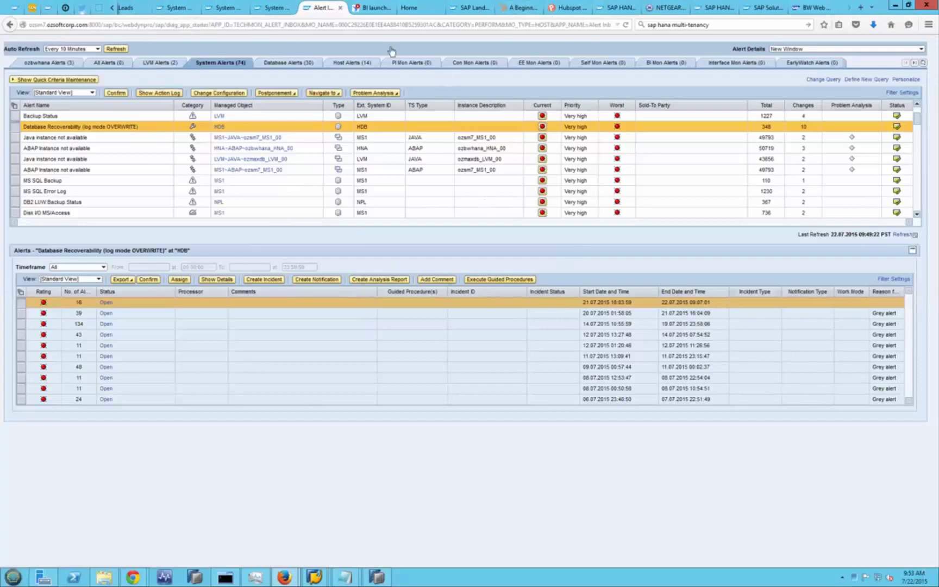
Step: Switch from the system monitoring pages to the IT-Conductor dashboard with operational alerts and SAP Financials
{"action": "left_click", "coordinate": [111, 9]}
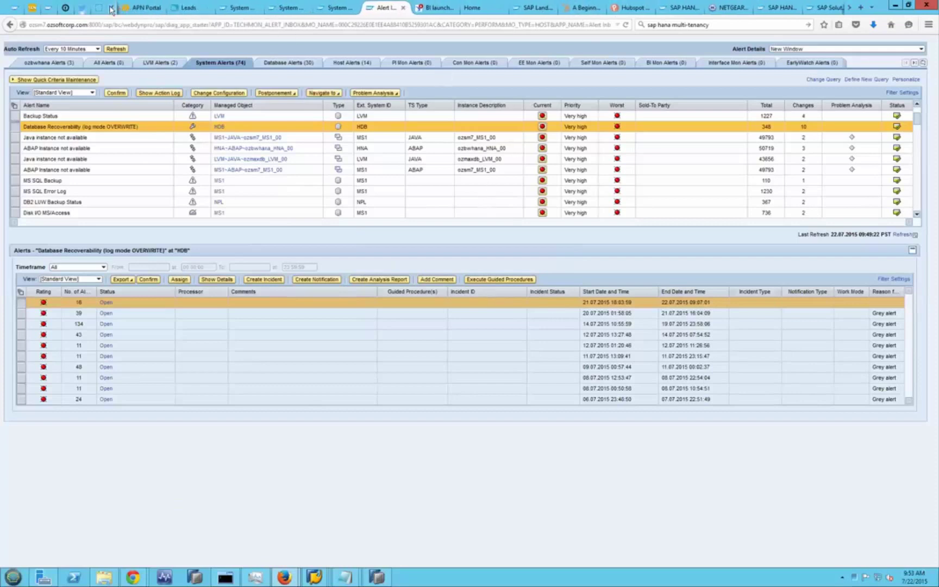
{"action": "left_click", "coordinate": [111, 8]}
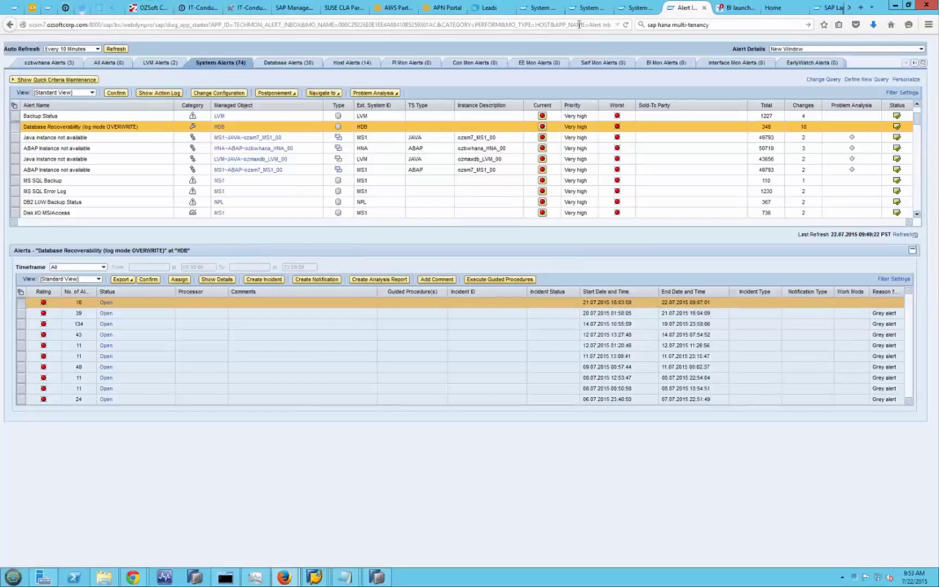
{"action": "left_click", "coordinate": [587, 7]}
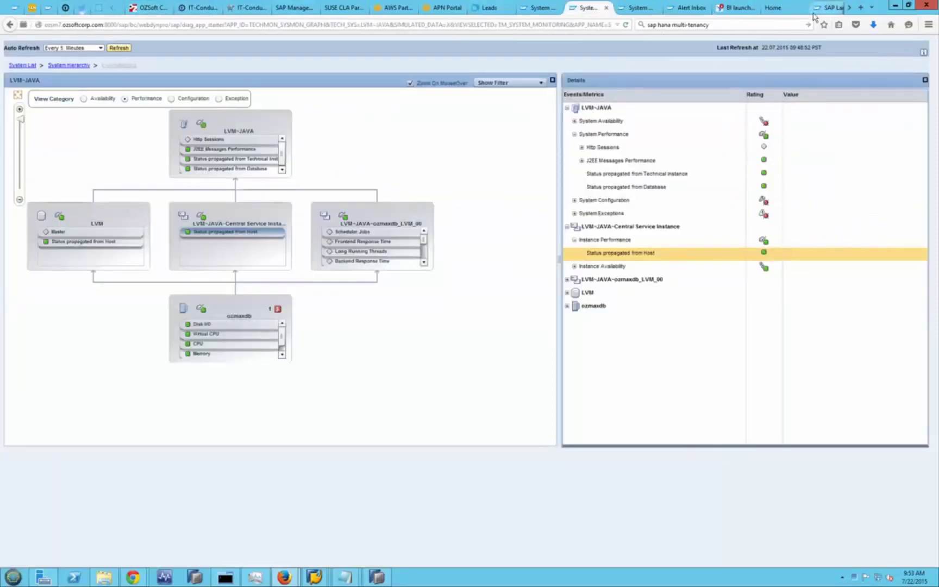
{"action": "left_click", "coordinate": [850, 8]}
{"action": "left_click", "coordinate": [849, 12]}
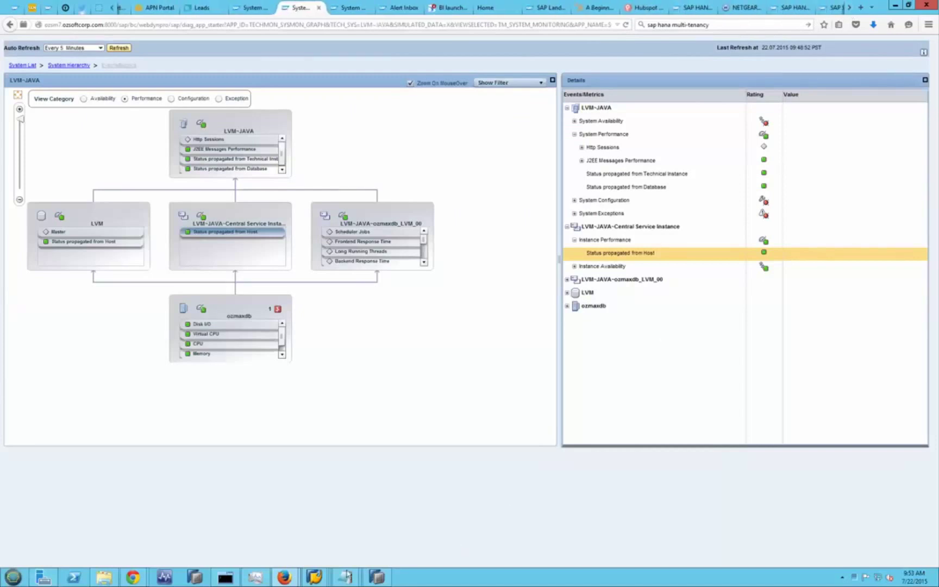
{"action": "mouse_move", "coordinate": [284, 577]}
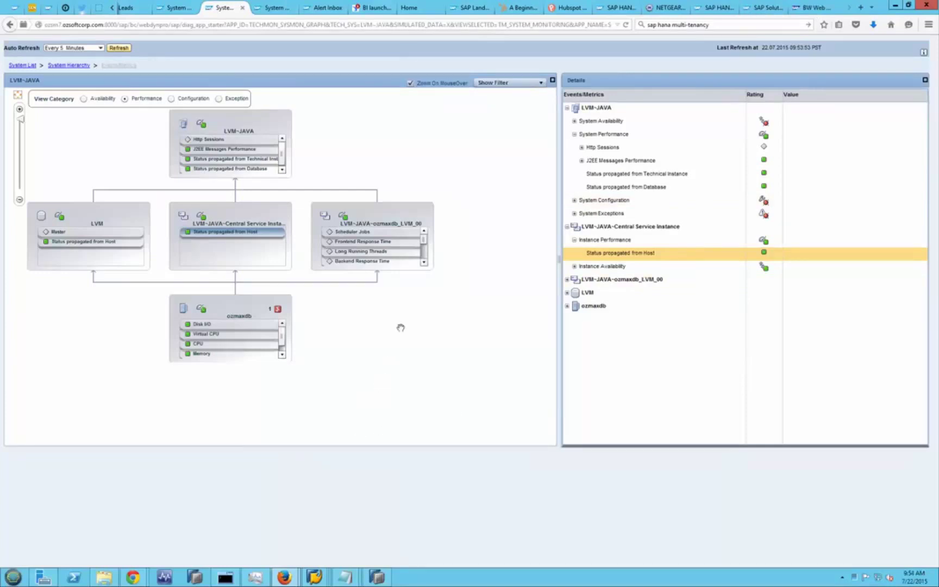
{"action": "left_click", "coordinate": [112, 7]}
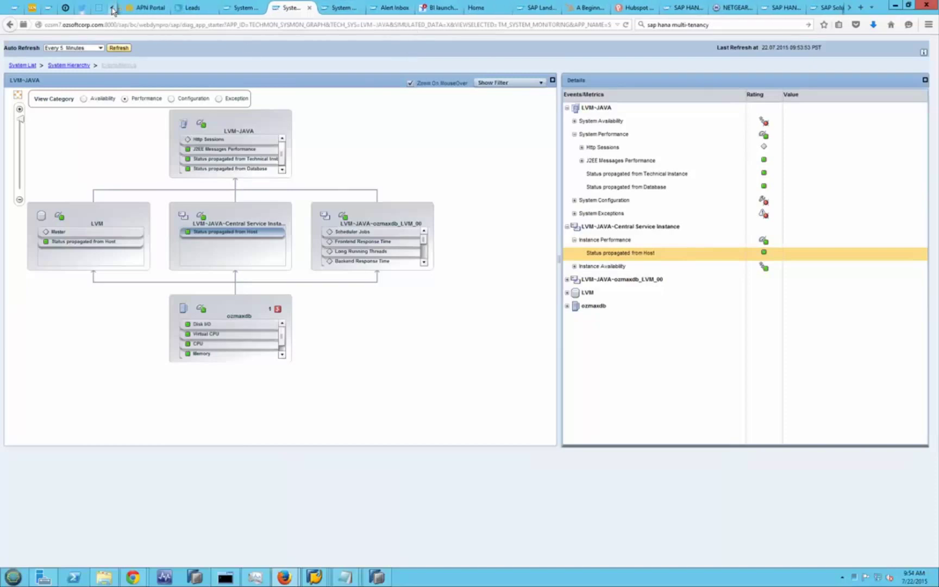
{"action": "left_click", "coordinate": [112, 8]}
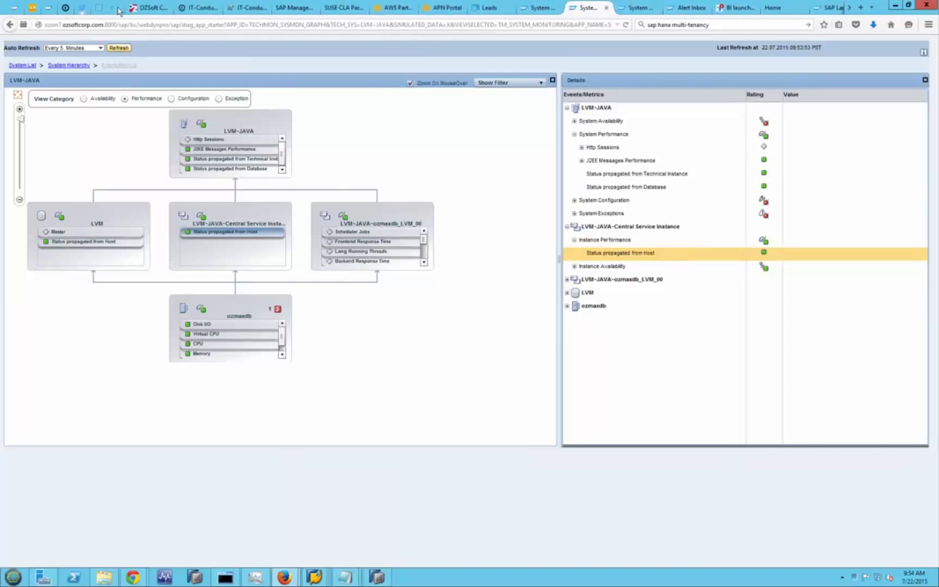
{"action": "left_click", "coordinate": [65, 9]}
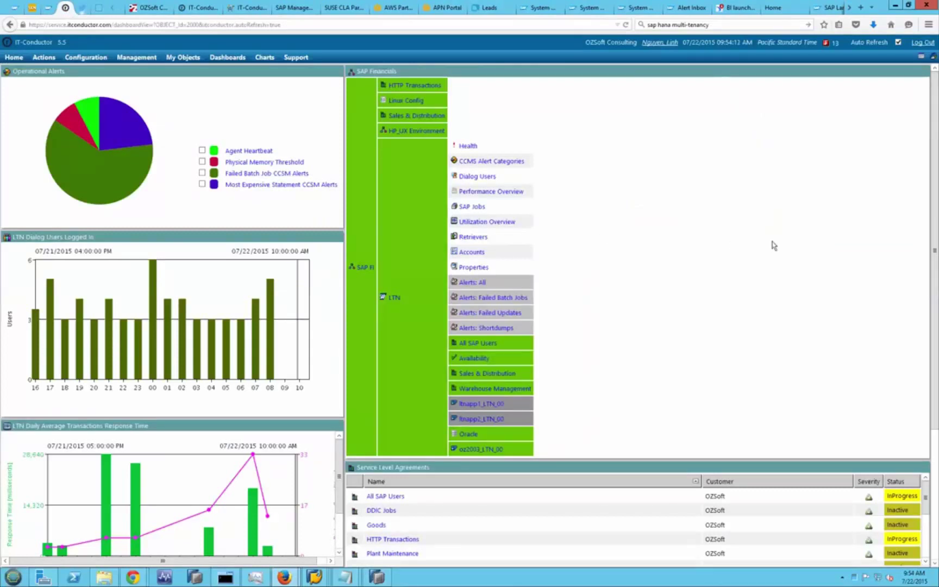
Step: Reduce the IT-Conductor browser window from full screen and close the High CPU Utilization alert details window
{"action": "left_click", "coordinate": [908, 6]}
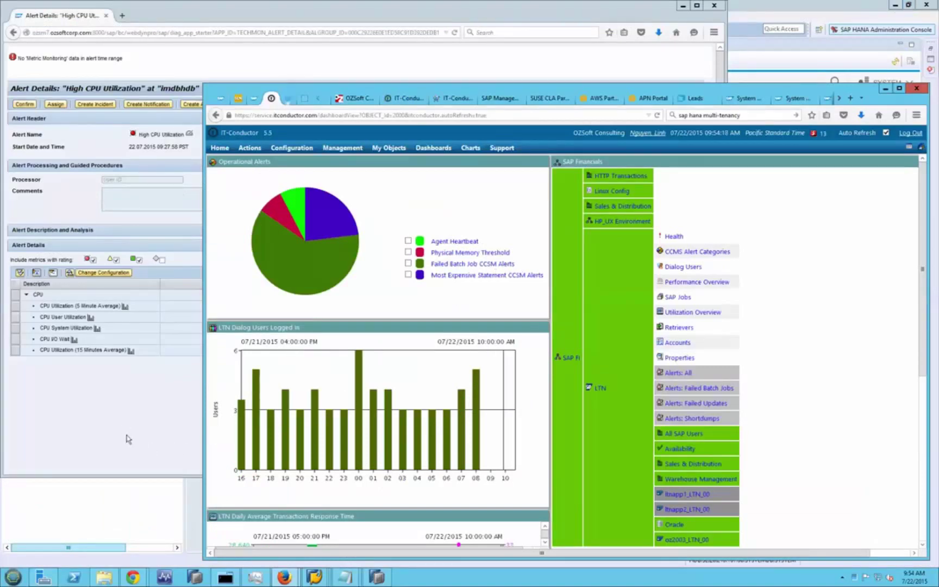
{"action": "left_click", "coordinate": [674, 11]}
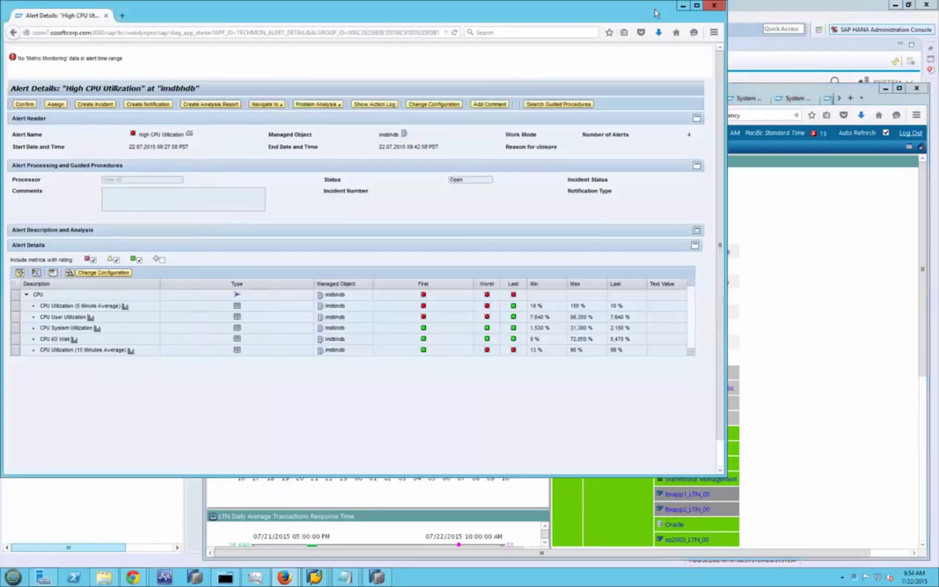
{"action": "left_click", "coordinate": [713, 6]}
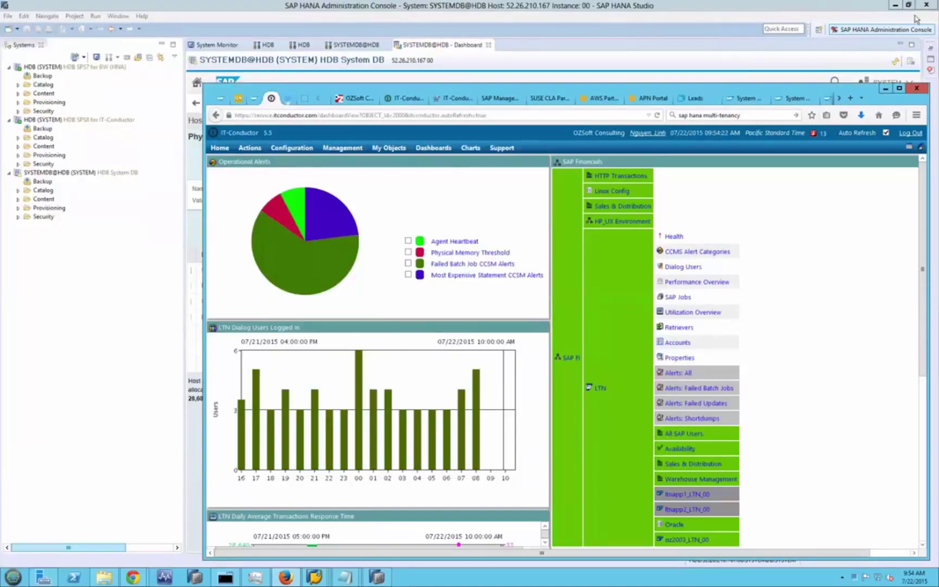
Step: Minimise SAP HANA Studio and the CCMS Monitor Sets window, and bring up the SAP monitoring tool selection article in Chrome
{"action": "left_click", "coordinate": [894, 5]}
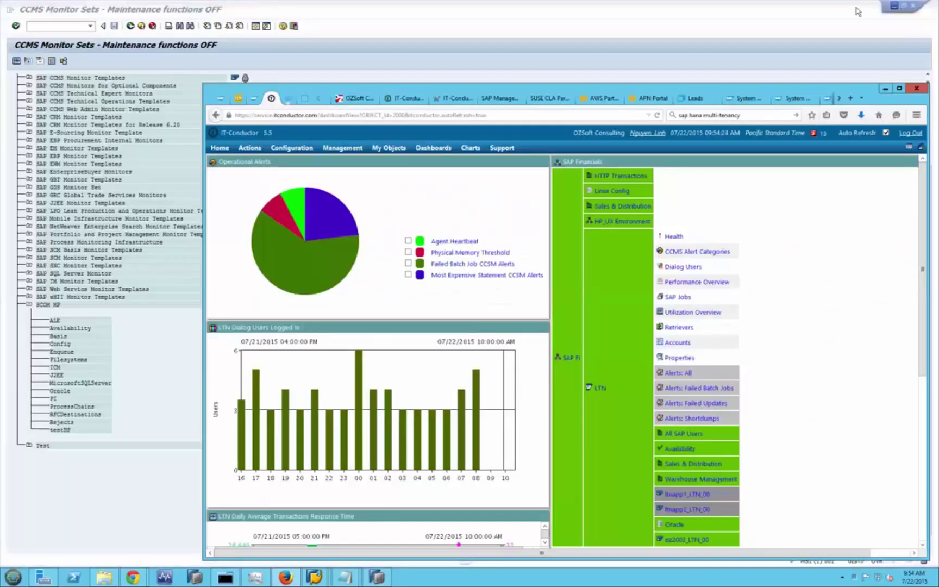
{"action": "left_click", "coordinate": [895, 5]}
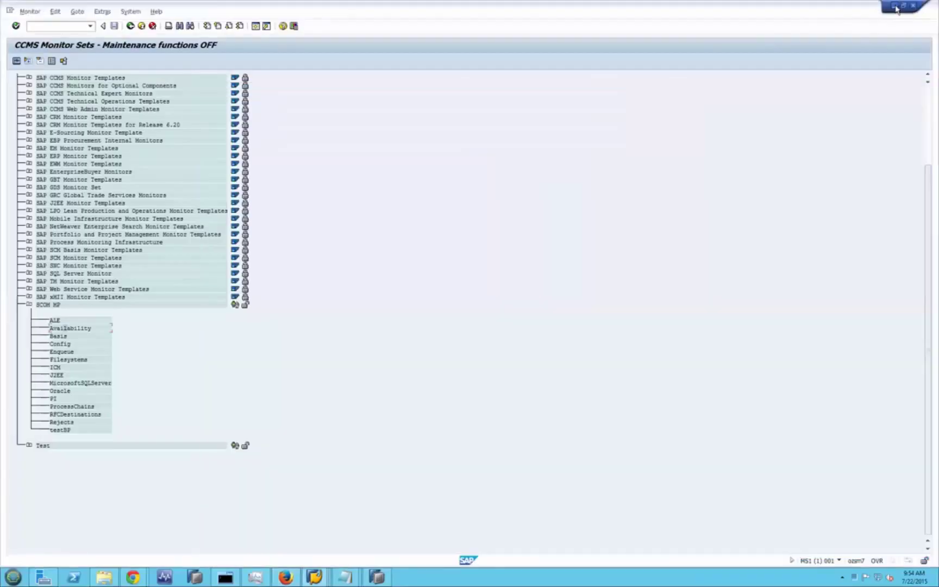
{"action": "left_click", "coordinate": [894, 6]}
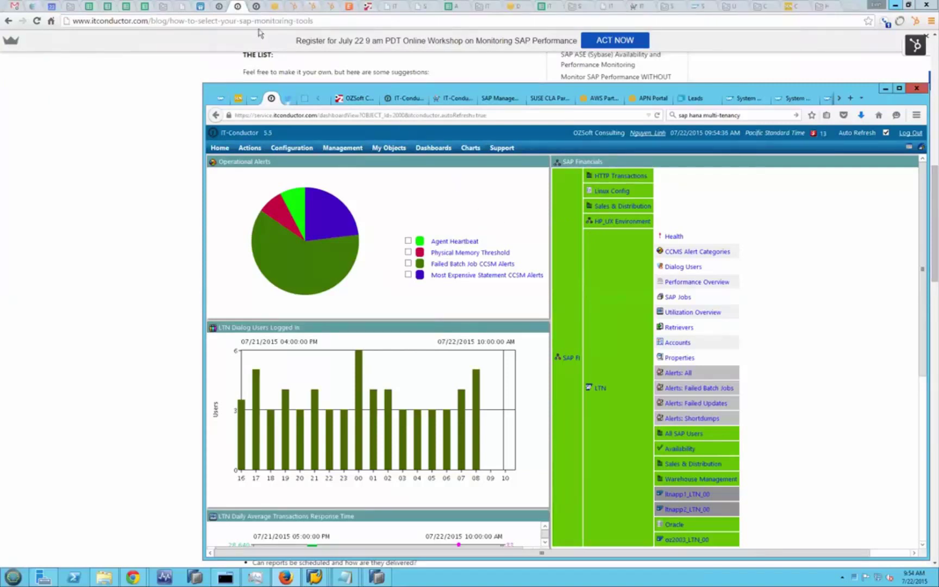
{"action": "left_click", "coordinate": [238, 7]}
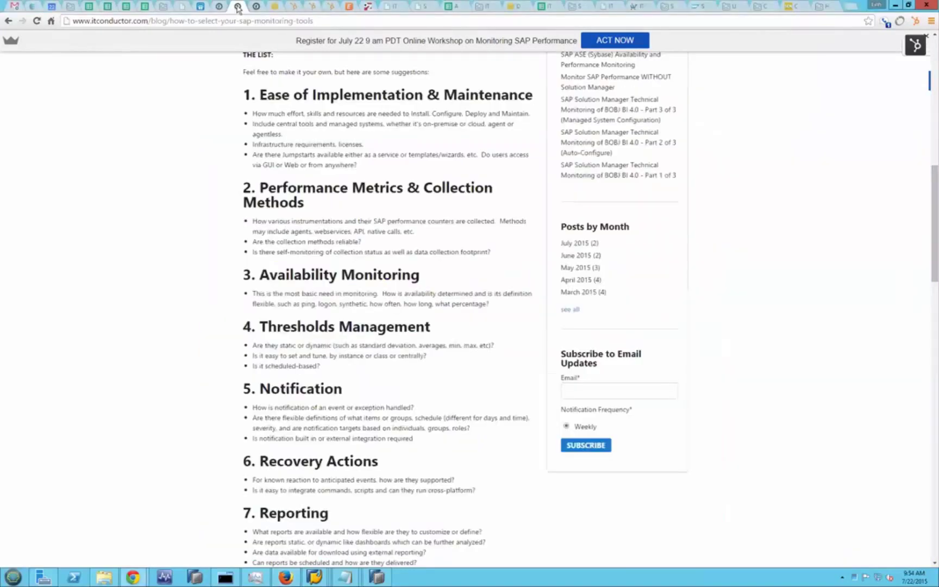
Step: Show the Application Performance Management infographic page, and bring up the IT-Conductor dashboard in a maximised Firefox window
{"action": "left_click", "coordinate": [219, 7]}
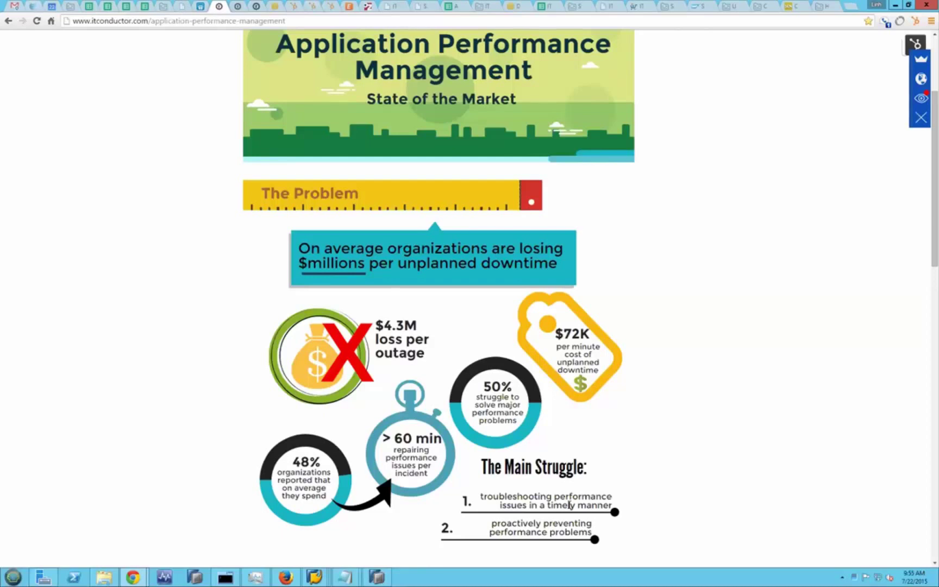
{"action": "left_click", "coordinate": [290, 579]}
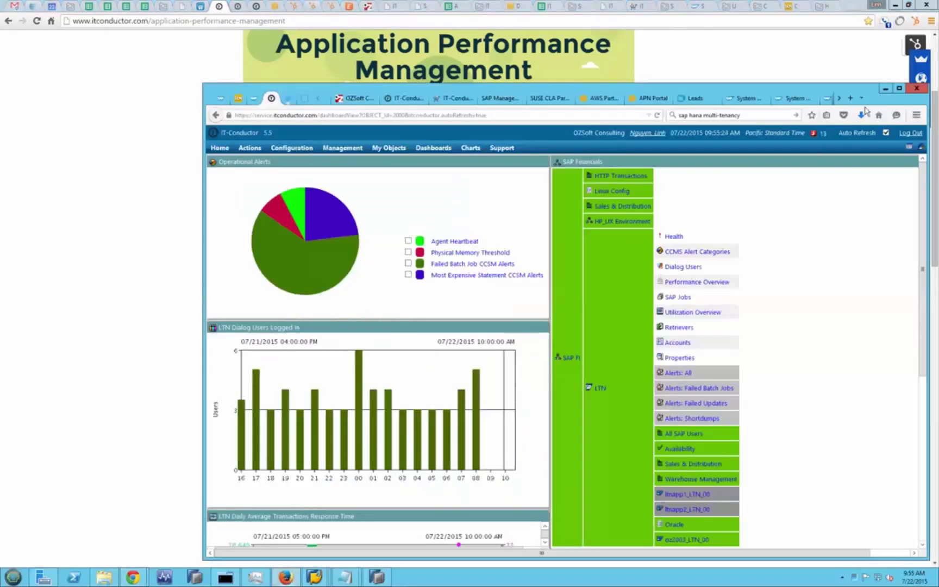
{"action": "double_click", "coordinate": [920, 100]}
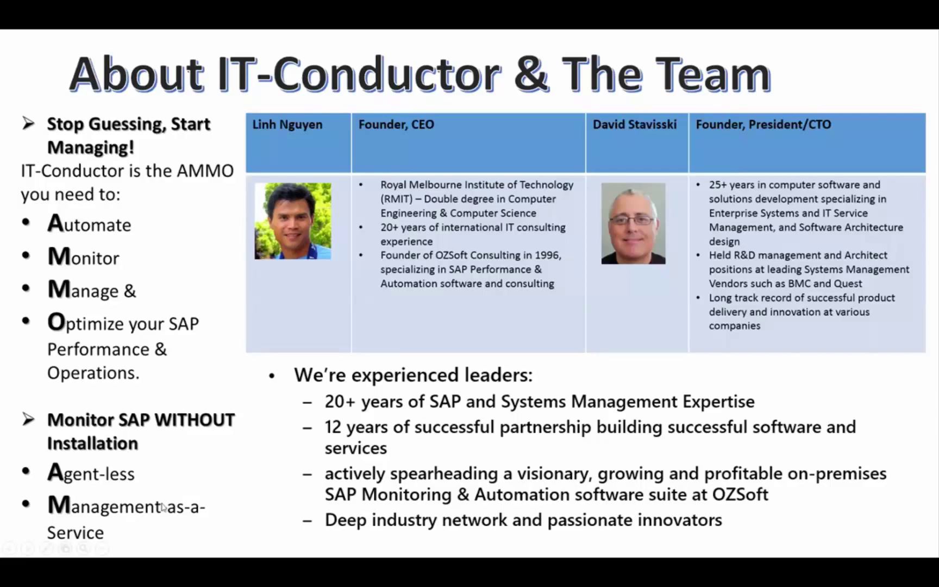
{"action": "key", "text": "alt+Tab"}
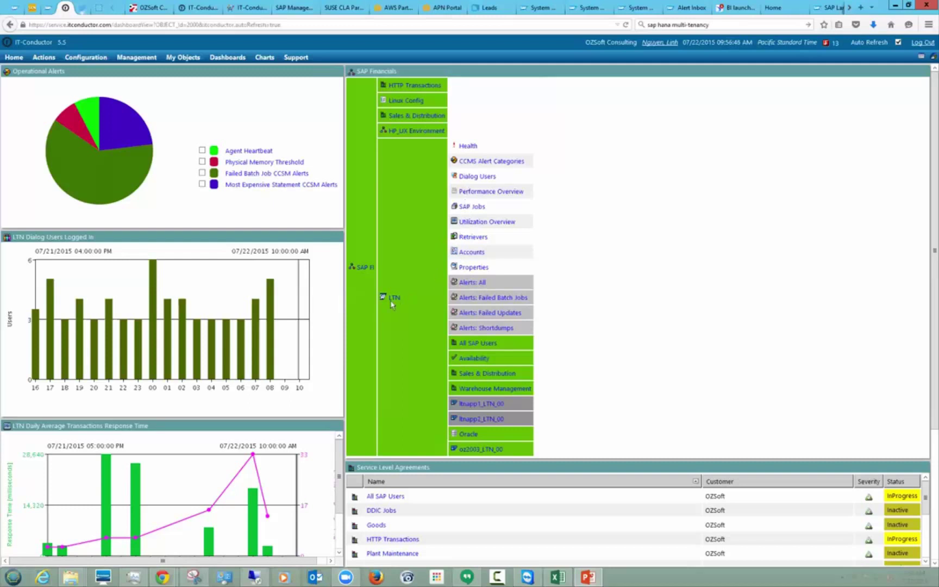
Step: Open LTN's Performance Overview, drill into its Dialog Response Time chart, and return to the overview
{"action": "left_click", "coordinate": [479, 194]}
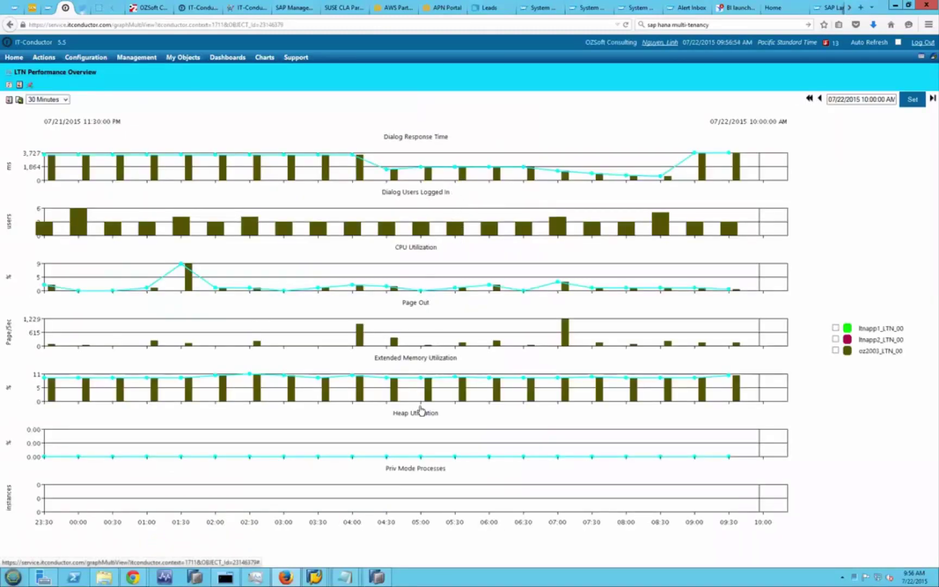
{"action": "left_click", "coordinate": [478, 181]}
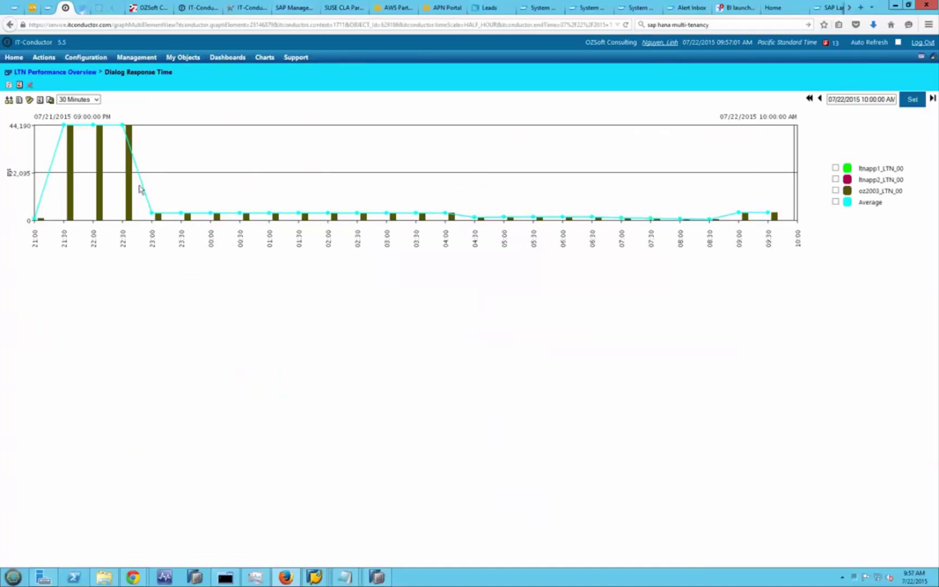
{"action": "mouse_move", "coordinate": [131, 194]}
{"action": "left_click", "coordinate": [10, 25]}
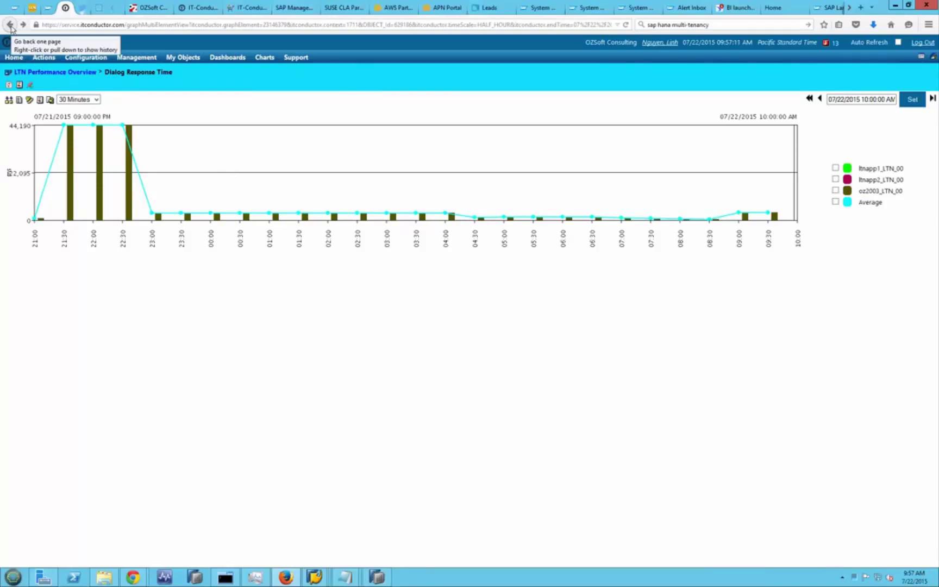
{"action": "left_click", "coordinate": [10, 26]}
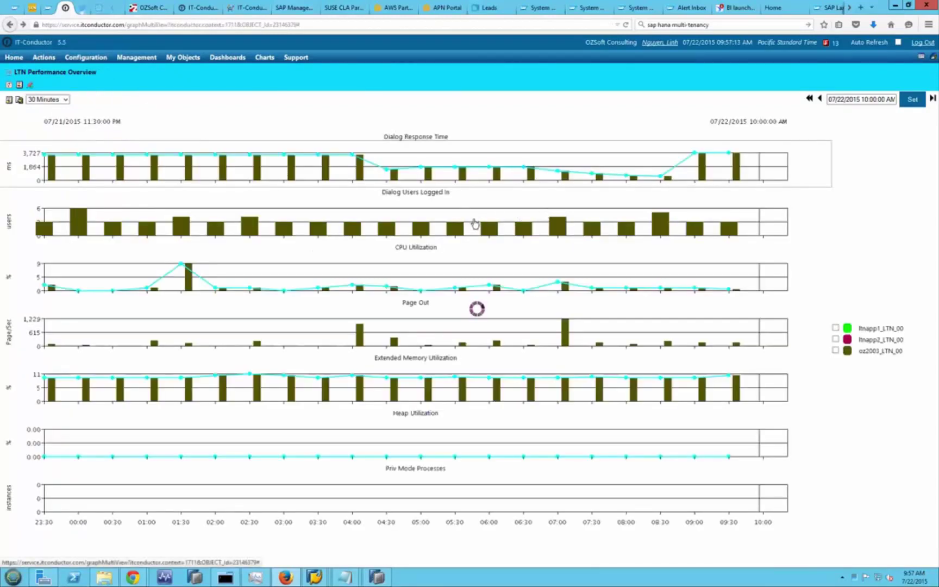
Step: Drill from Dialog Users Logged In through the 00:00 interval to the oz2003_LTN_00 work process snapshot, and return to the dashboard
{"action": "left_click", "coordinate": [469, 227]}
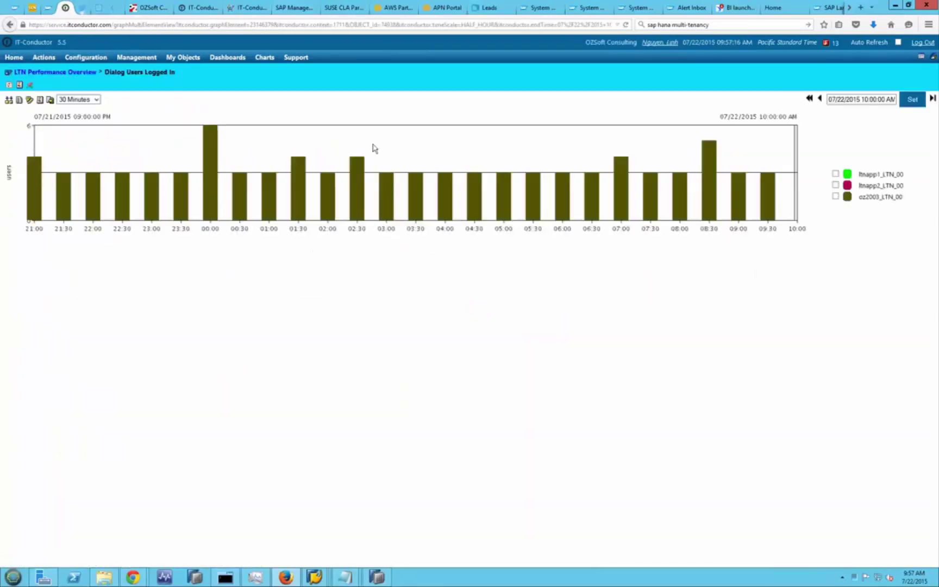
{"action": "left_click", "coordinate": [211, 142]}
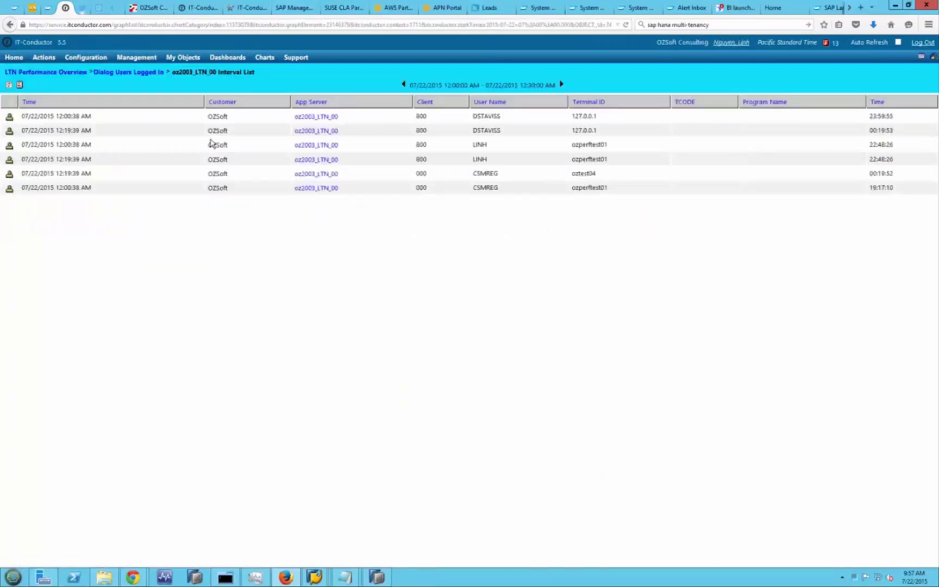
{"action": "left_click", "coordinate": [314, 119]}
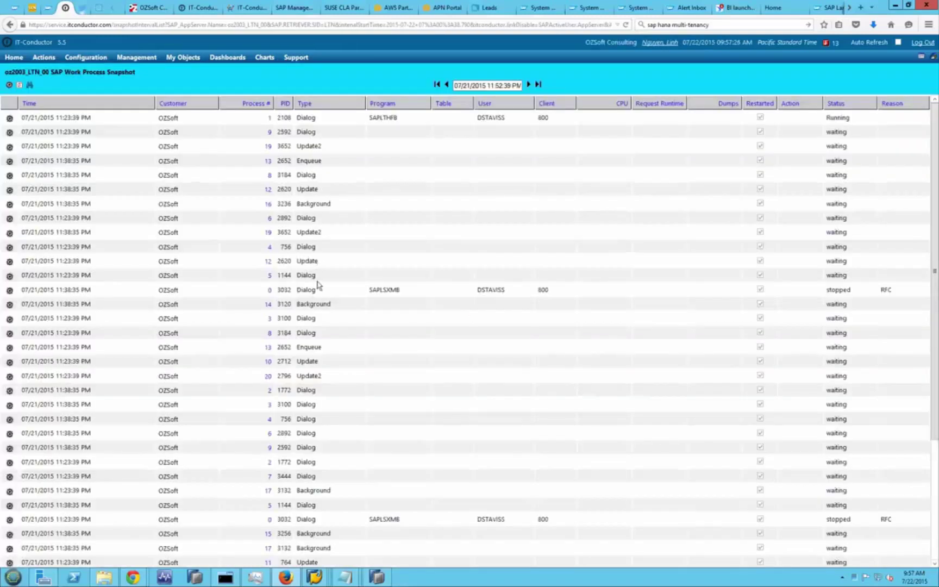
{"action": "left_click", "coordinate": [9, 25]}
{"action": "left_click", "coordinate": [8, 25]}
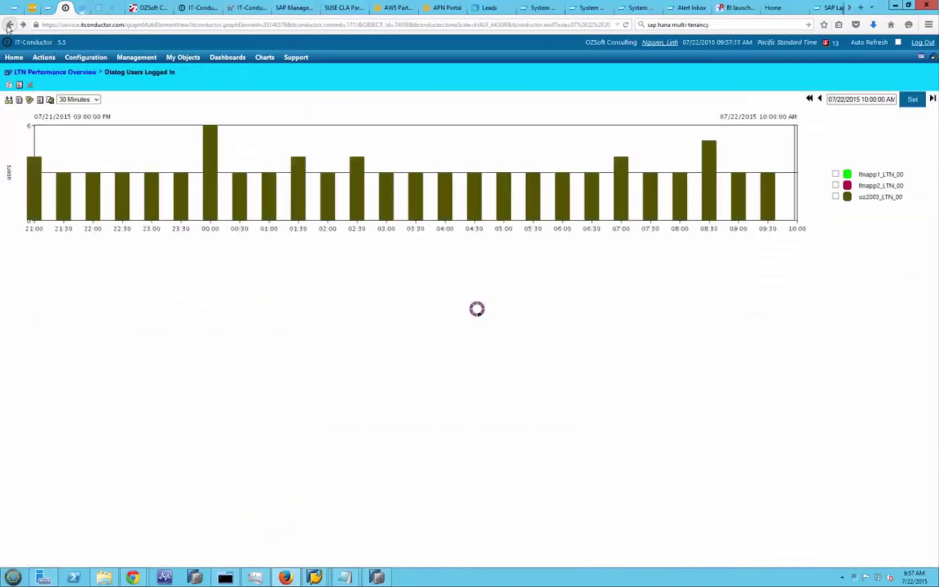
{"action": "left_click", "coordinate": [9, 25]}
{"action": "left_click", "coordinate": [9, 25]}
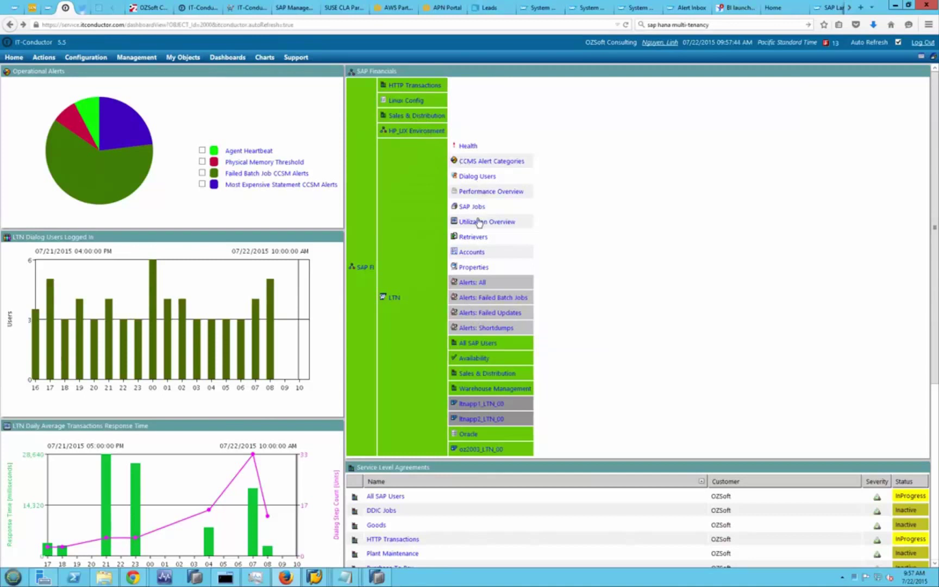
Step: View LTN's hourly Dialog Users chart, drill into the 00 hour of 07/22/2015, and go back to the dashboard
{"action": "left_click", "coordinate": [473, 177]}
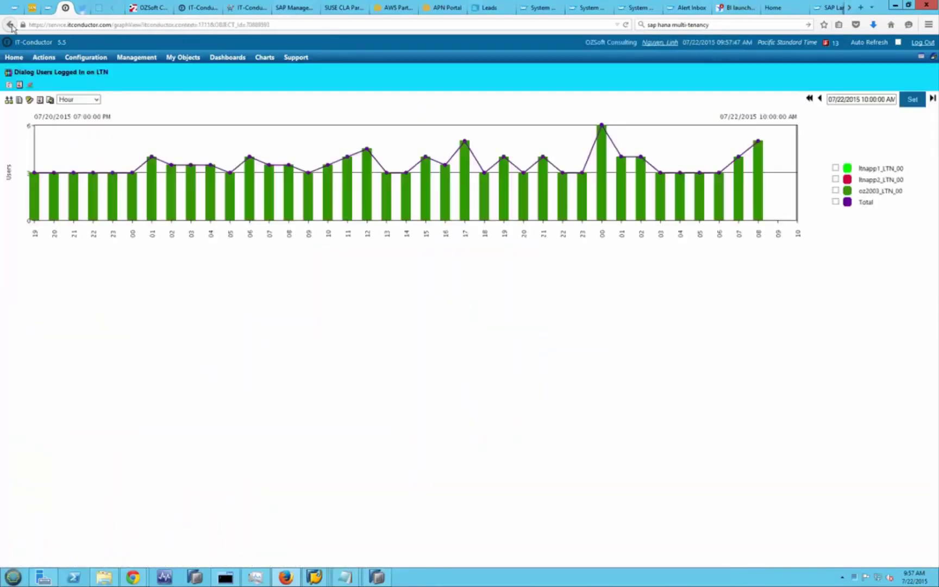
{"action": "left_click", "coordinate": [600, 148]}
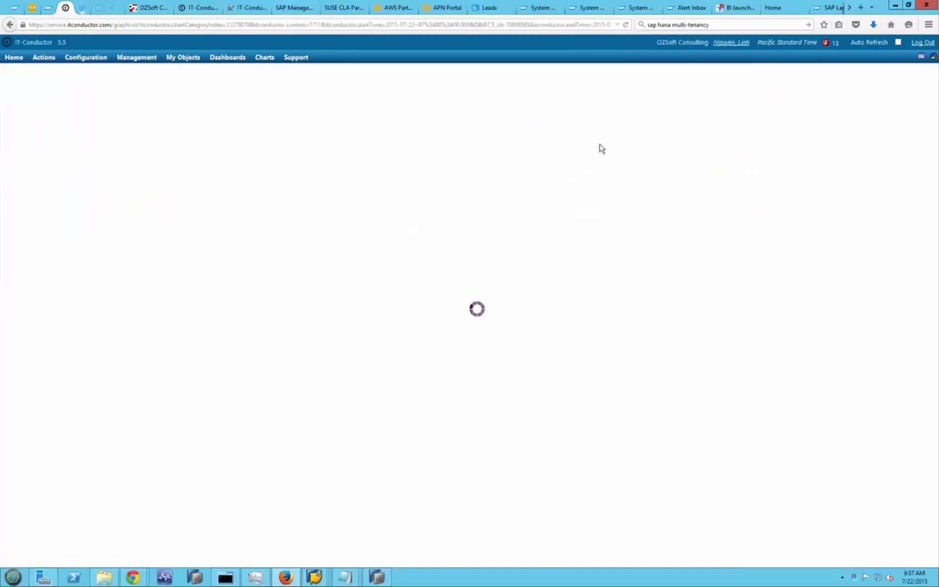
{"action": "left_click", "coordinate": [9, 25]}
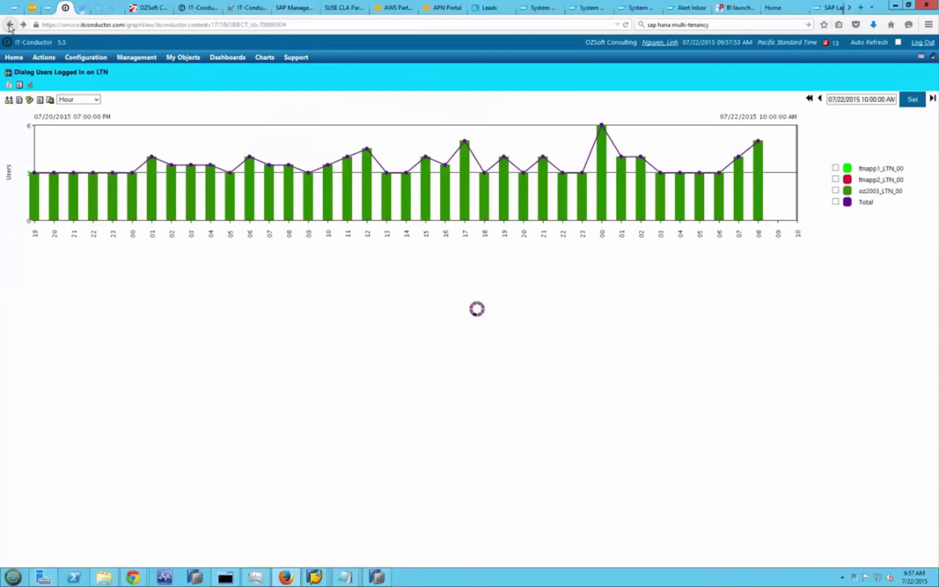
{"action": "left_click", "coordinate": [9, 25]}
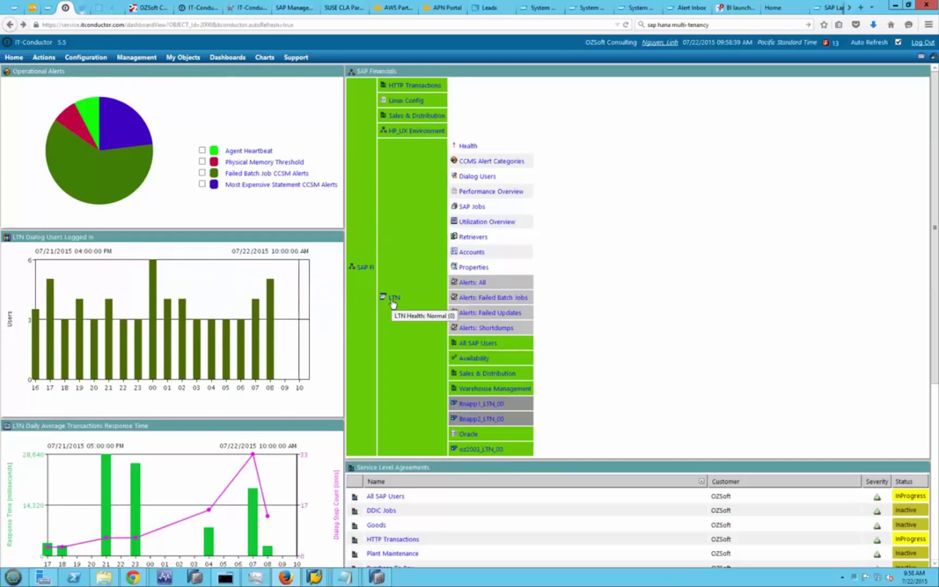
Step: Switch to the Demo dashboard and open the Physical Memory threshold chart behind the imdbhdb/indexserver alert
{"action": "left_click", "coordinate": [227, 59]}
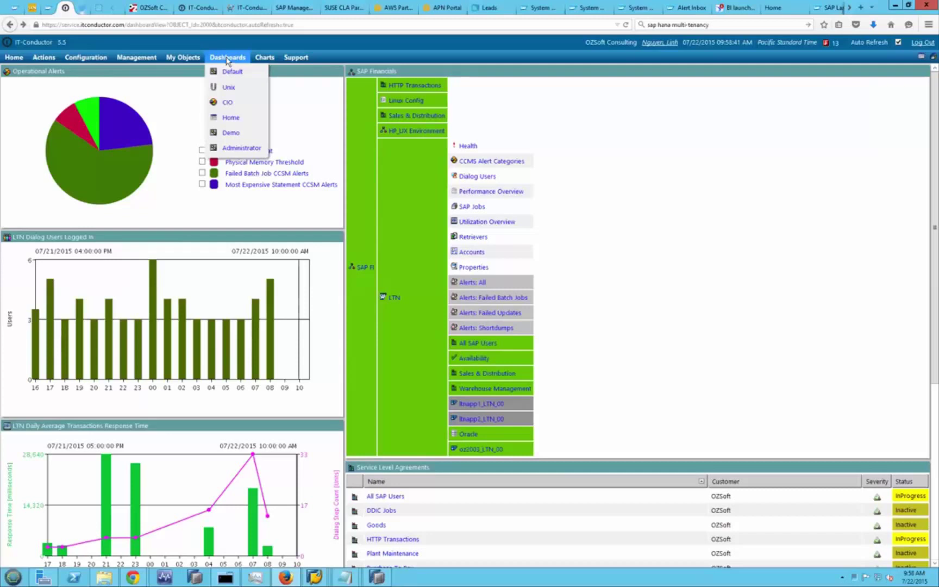
{"action": "left_click", "coordinate": [230, 134]}
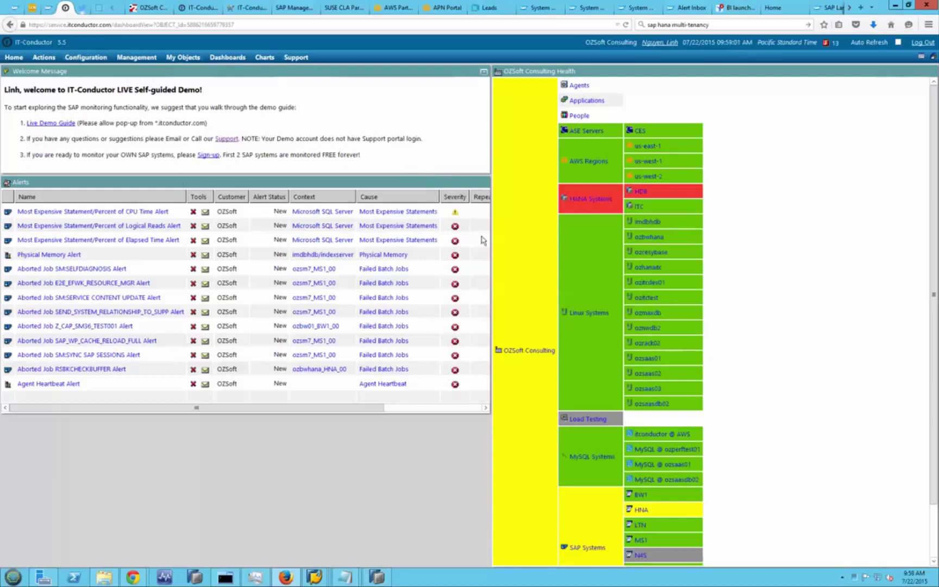
{"action": "left_click", "coordinate": [392, 257]}
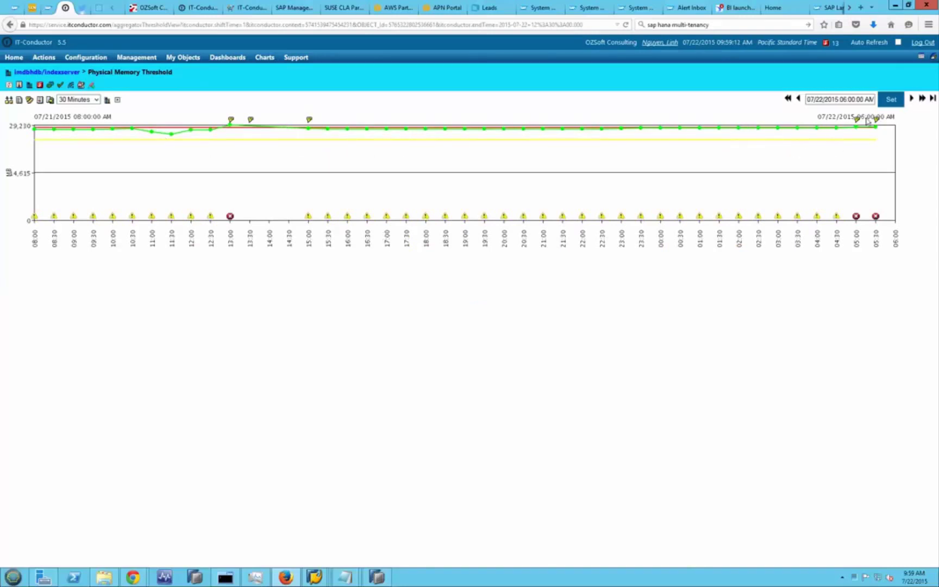
{"action": "mouse_move", "coordinate": [858, 124]}
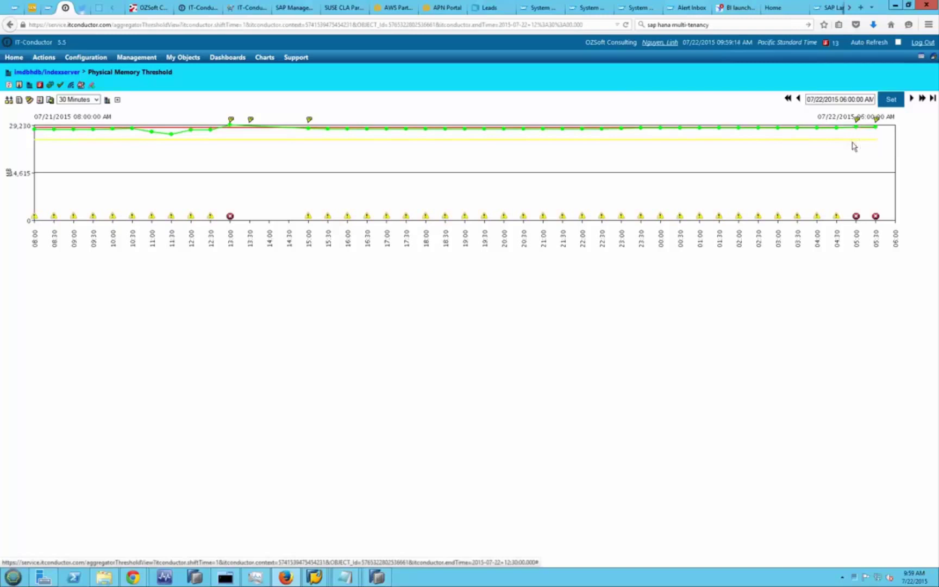
Step: Review the Physical Memory threshold overrides and the recovery activities launched, returning to the threshold chart after each
{"action": "left_click", "coordinate": [107, 101]}
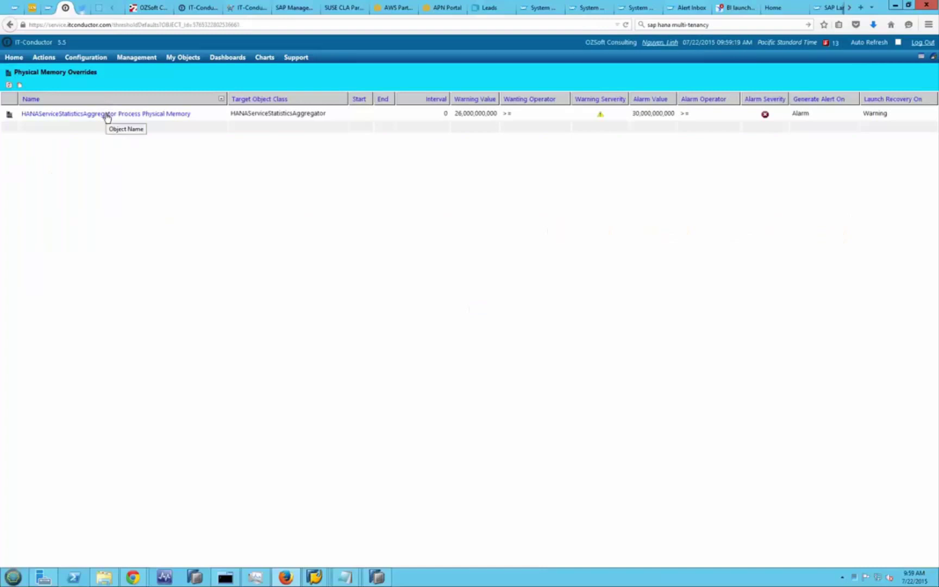
{"action": "left_click", "coordinate": [10, 24]}
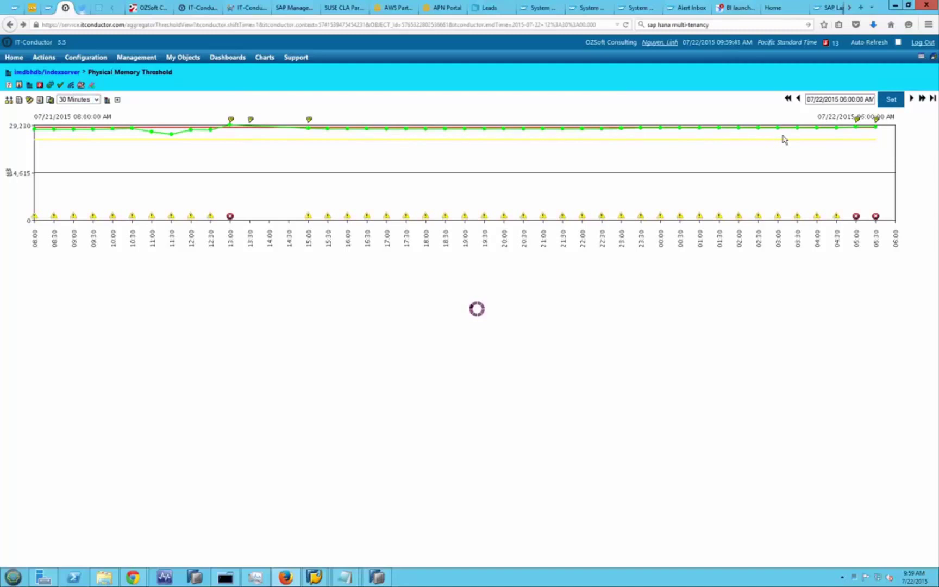
{"action": "left_click", "coordinate": [51, 85]}
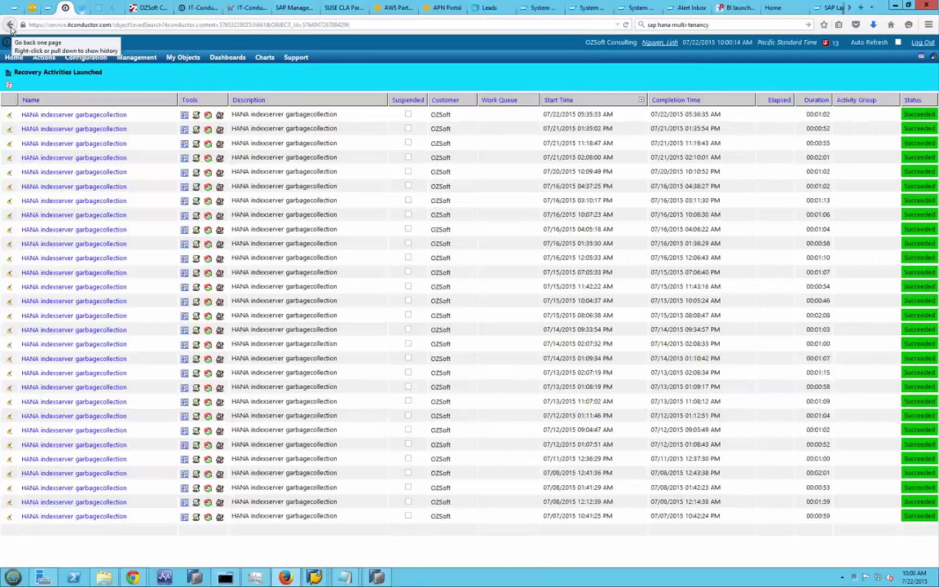
{"action": "left_click", "coordinate": [10, 24]}
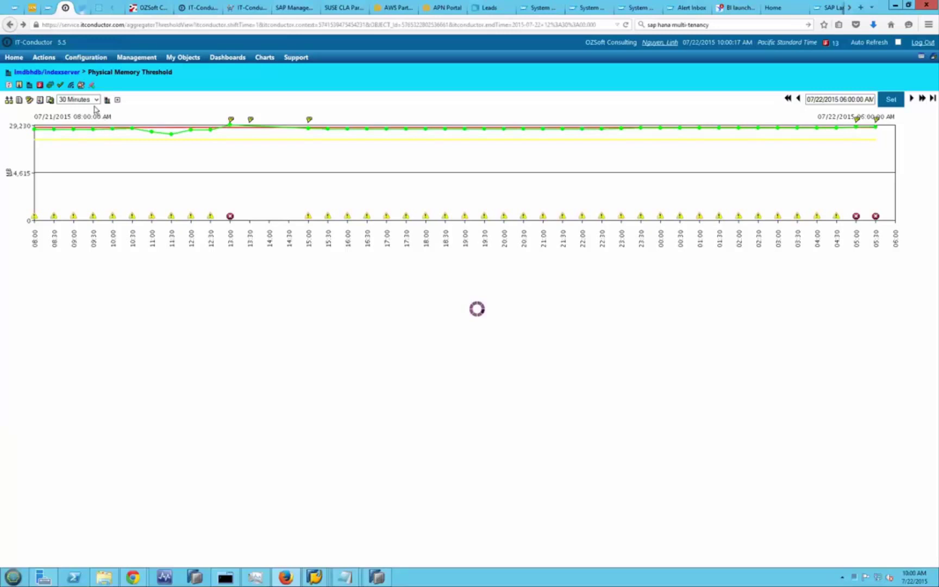
Step: Check the alerts generated by the Physical Memory threshold, and return to the Demo dashboard
{"action": "left_click", "coordinate": [41, 86]}
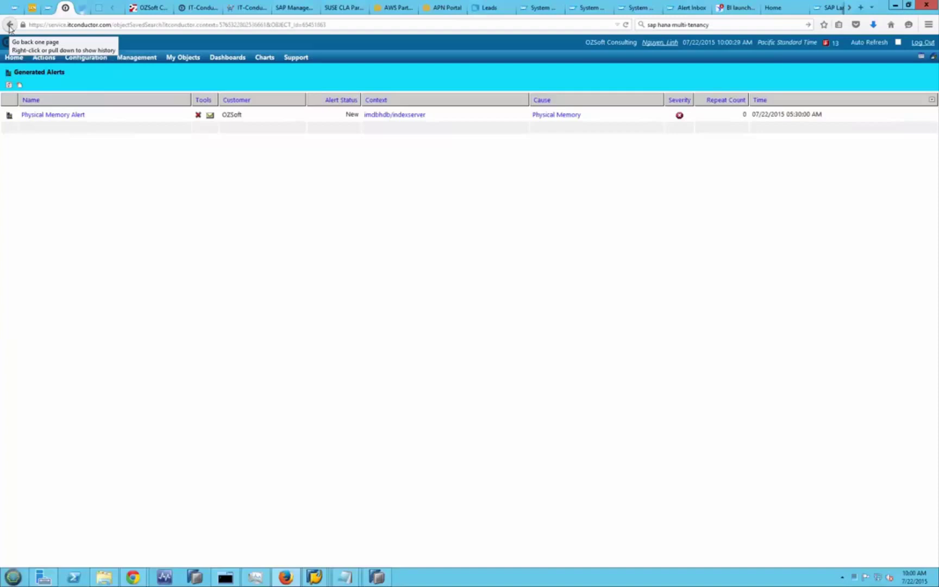
{"action": "left_click", "coordinate": [10, 25]}
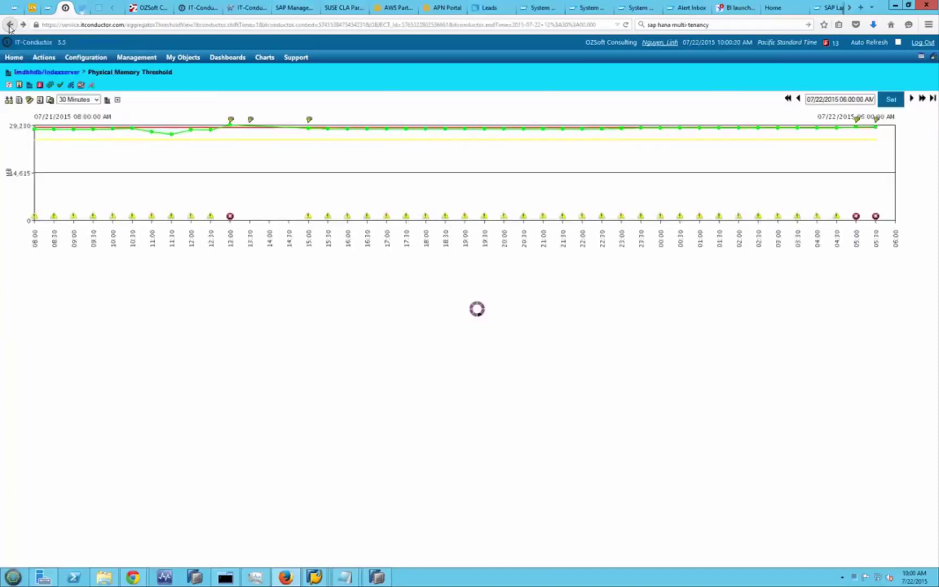
{"action": "left_click", "coordinate": [9, 25]}
{"action": "left_click", "coordinate": [44, 57]}
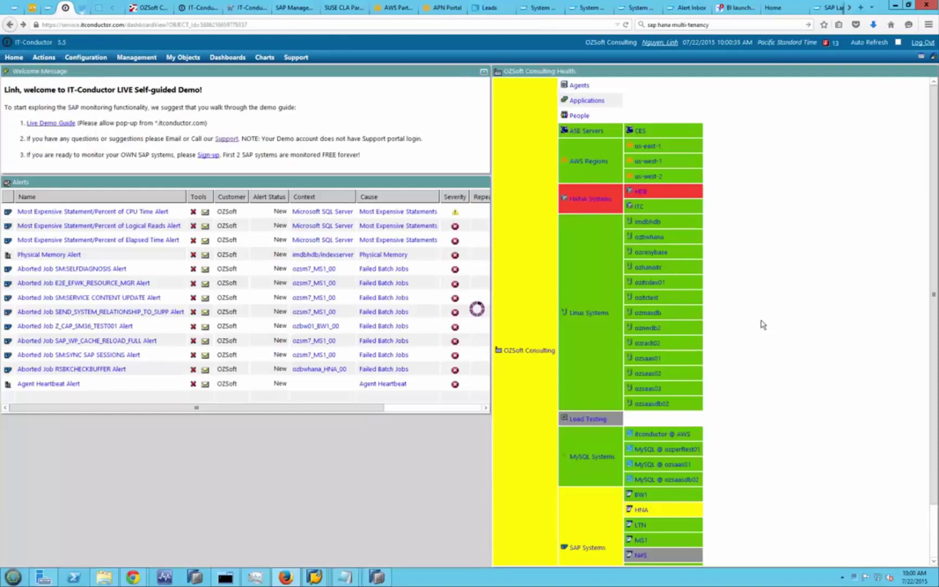
Step: Look over the OZSoft Consulting Health tree, and preview the Live Demo Guide in an enlarged pop-up window before closing it
{"action": "scroll", "coordinate": [763, 324], "scroll_direction": "down", "scroll_amount": 2}
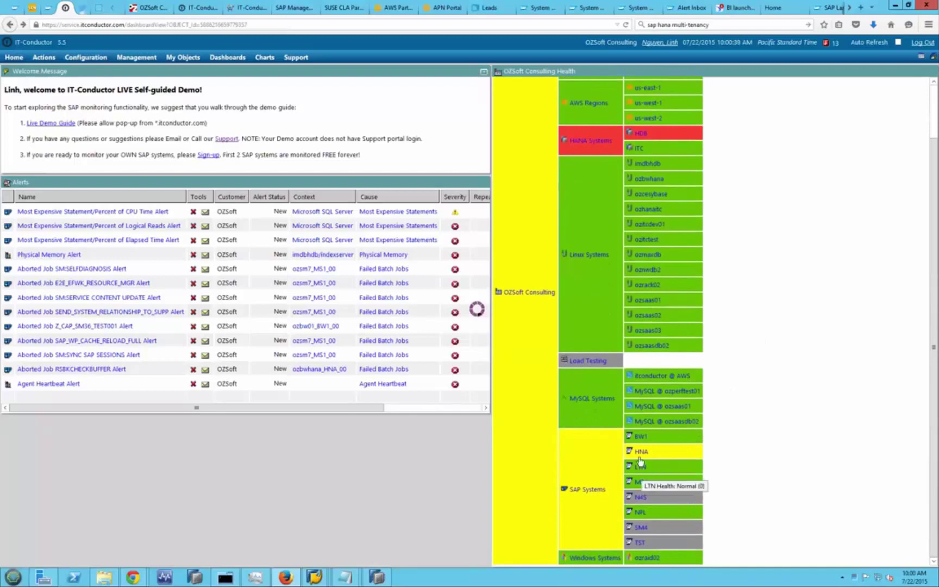
{"action": "scroll", "coordinate": [791, 255], "scroll_direction": "up", "scroll_amount": 2}
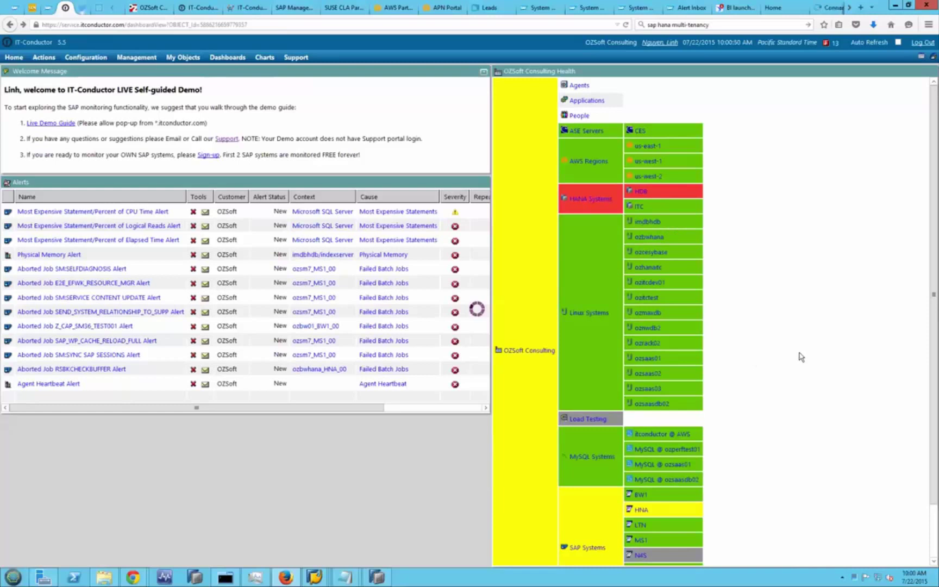
{"action": "scroll", "coordinate": [797, 358], "scroll_direction": "down", "scroll_amount": 3}
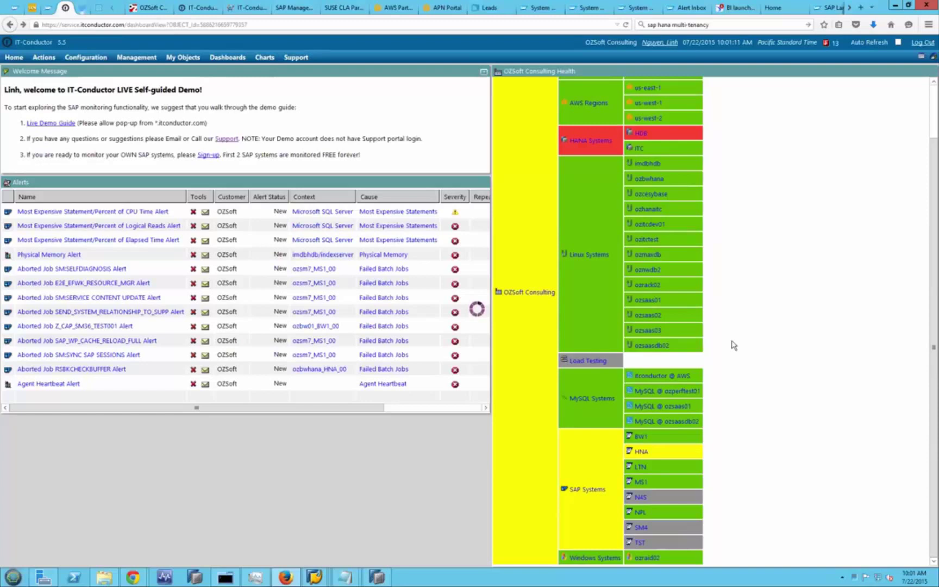
{"action": "scroll", "coordinate": [733, 346], "scroll_direction": "up", "scroll_amount": 2}
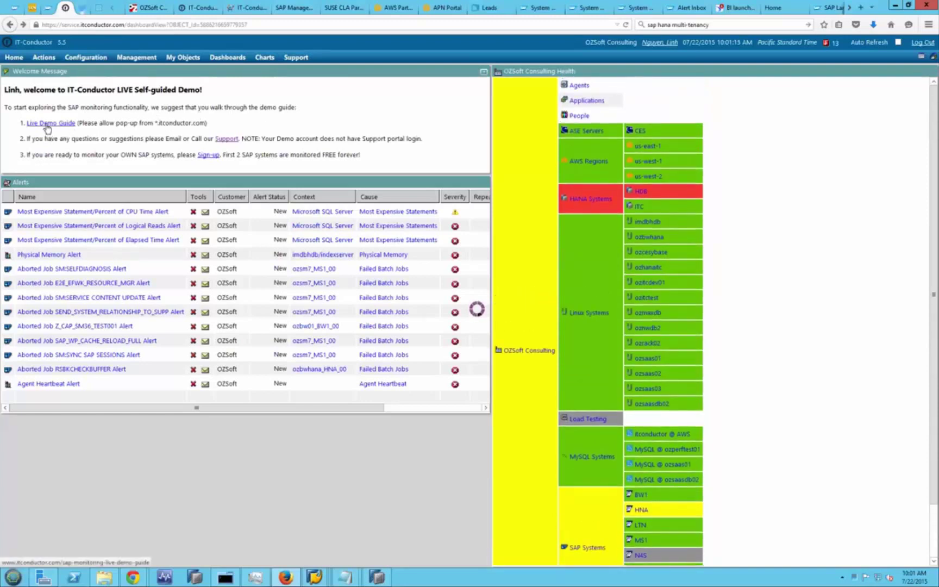
{"action": "left_click", "coordinate": [47, 124]}
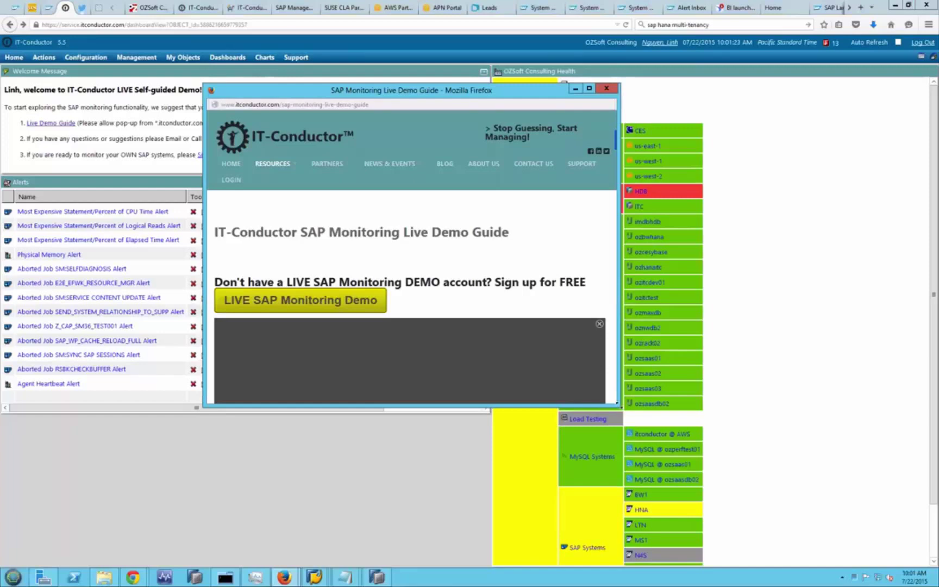
{"action": "left_click_drag", "start_coordinate": [619, 405], "coordinate": [738, 515]}
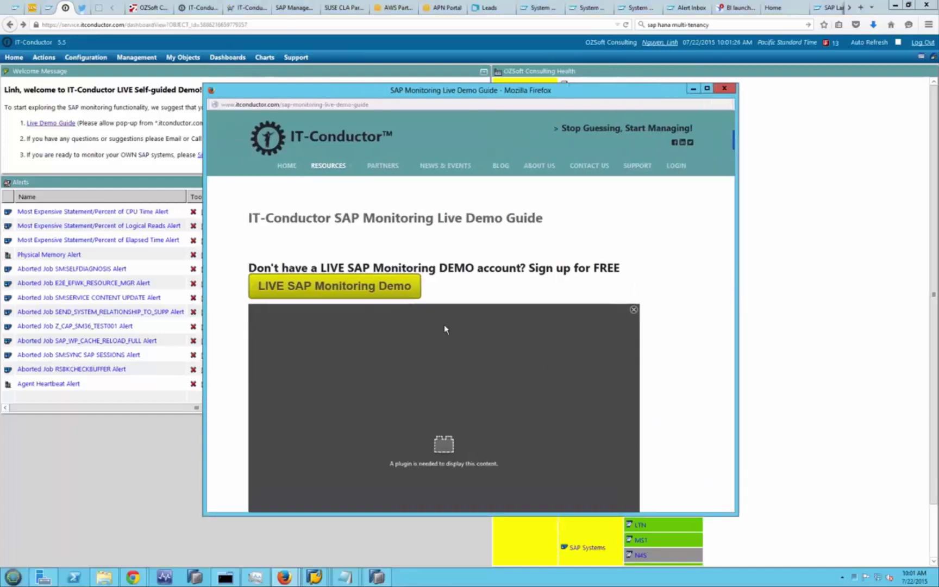
{"action": "left_click", "coordinate": [724, 89]}
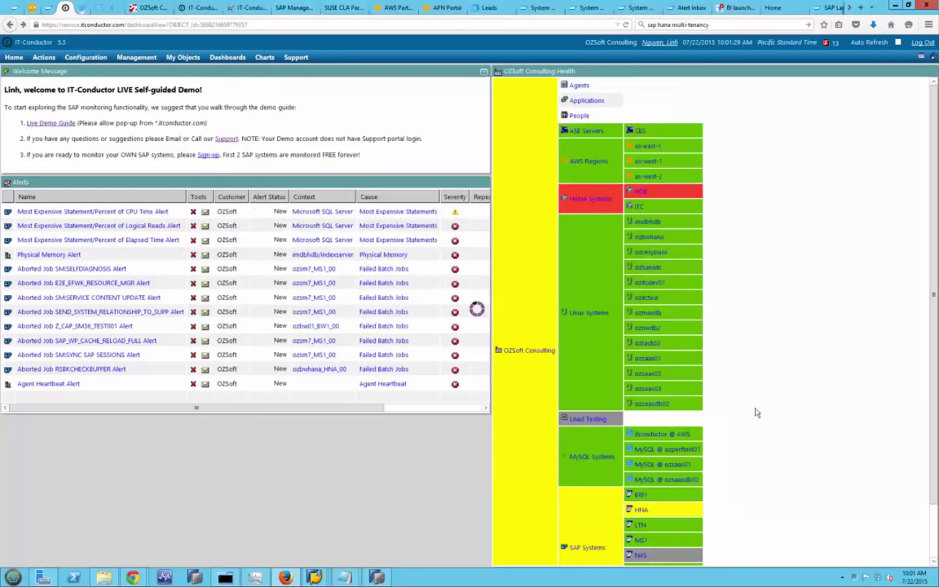
{"action": "scroll", "coordinate": [756, 409], "scroll_direction": "down", "scroll_amount": 3}
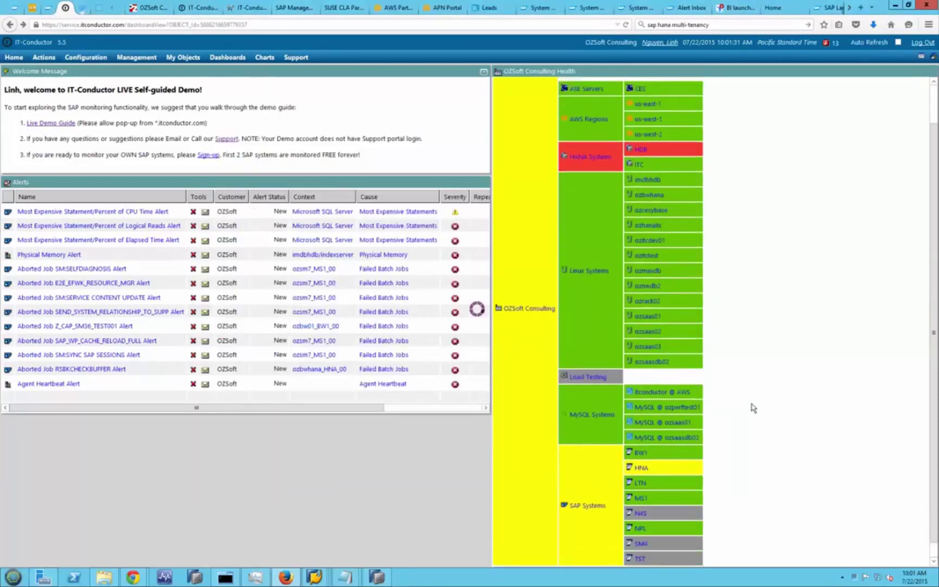
{"action": "scroll", "coordinate": [754, 407], "scroll_direction": "up", "scroll_amount": 3}
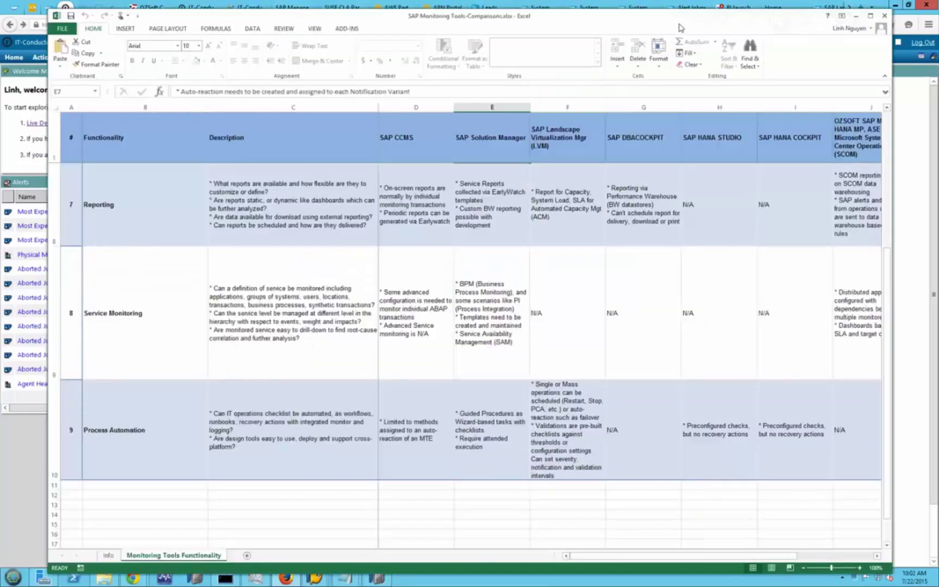
Step: Switch to the SAP Monitoring Tools-Comparison workbook in Excel and review the Ease of Implementation & Maintenance row
{"action": "scroll", "coordinate": [540, 215], "scroll_direction": "up", "scroll_amount": 2}
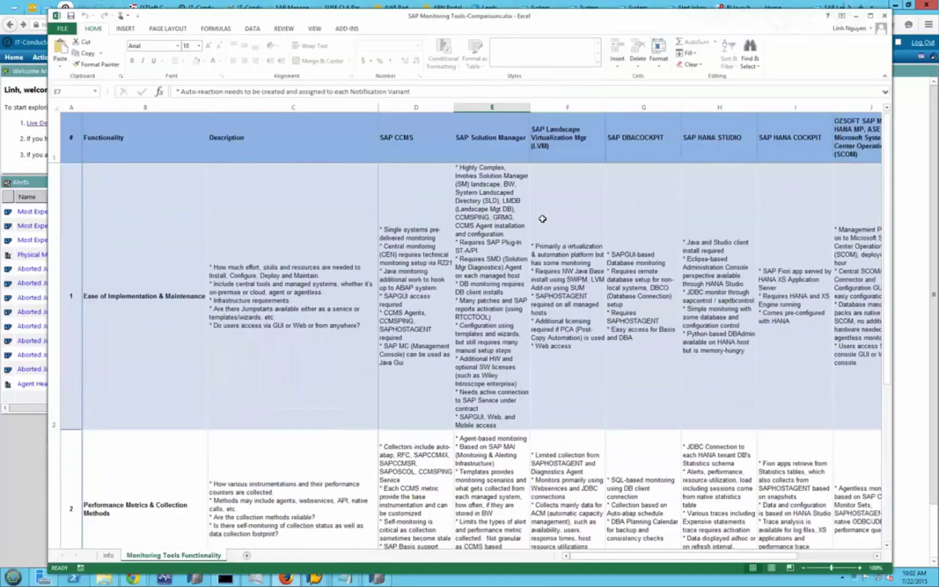
{"action": "left_click", "coordinate": [543, 218]}
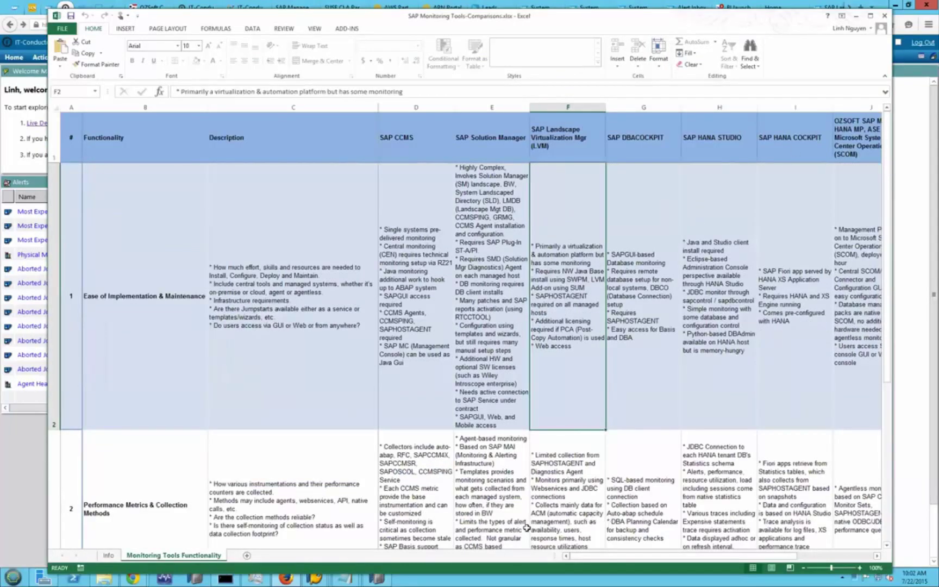
{"action": "mouse_move", "coordinate": [607, 559]}
{"action": "left_mouse_down"}
{"action": "mouse_move", "coordinate": [661, 559]}
{"action": "mouse_move", "coordinate": [603, 557]}
{"action": "left_mouse_up"}
{"action": "left_click", "coordinate": [347, 261]}
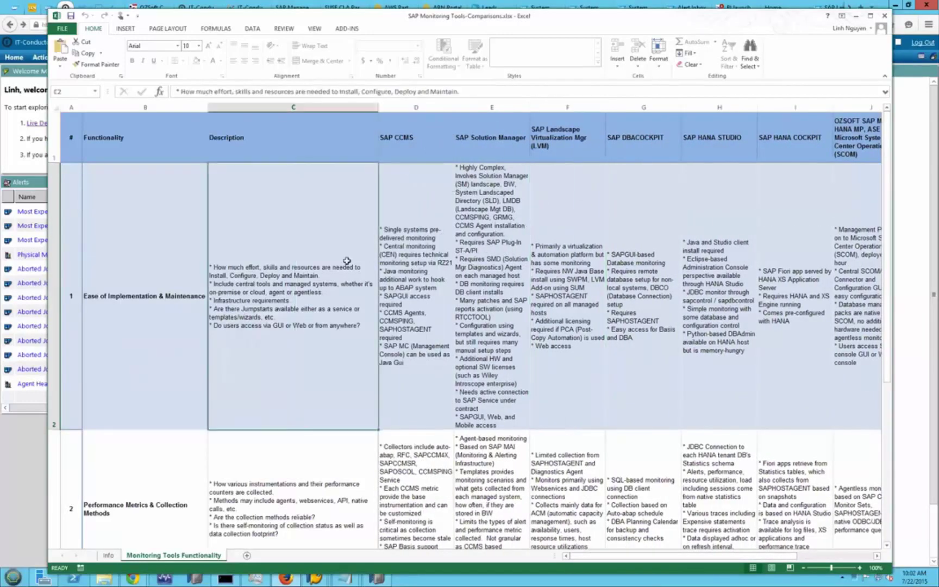
{"action": "left_click", "coordinate": [112, 290]}
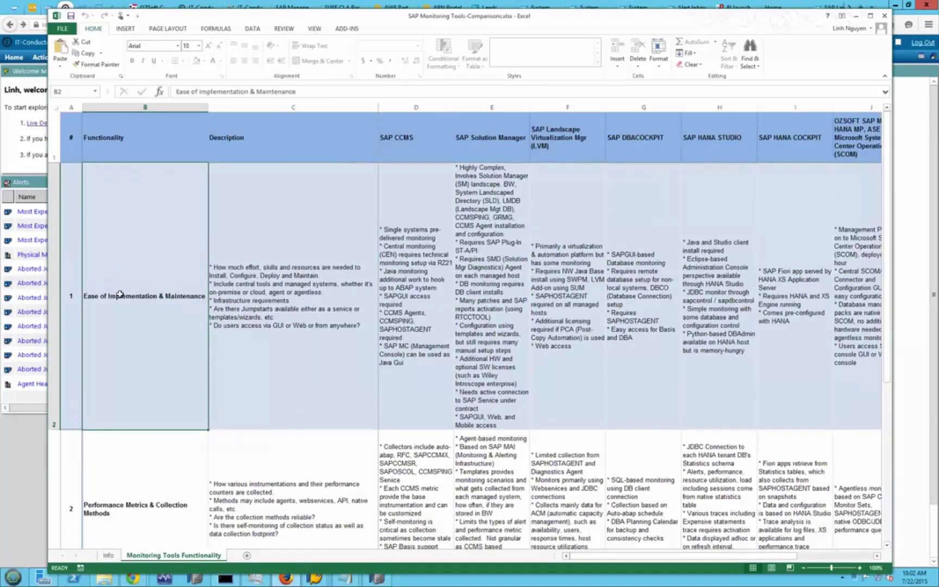
{"action": "scroll", "coordinate": [120, 293], "scroll_direction": "down", "scroll_amount": 1}
{"action": "scroll", "coordinate": [121, 268], "scroll_direction": "up", "scroll_amount": 1}
Step: Go through the remaining functionality criteria, from Performance Metrics & Collection Methods down to Process Automation, ending on its Landscape Virtualization Mgr entry
{"action": "left_click", "coordinate": [135, 465]}
{"action": "scroll", "coordinate": [135, 468], "scroll_direction": "down", "scroll_amount": 2}
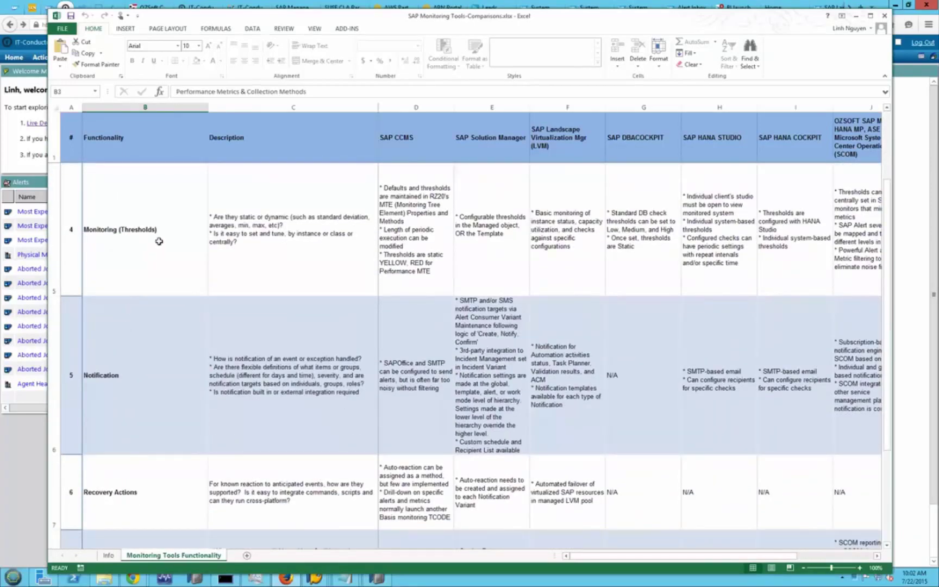
{"action": "left_click", "coordinate": [159, 241]}
{"action": "left_click", "coordinate": [129, 429]}
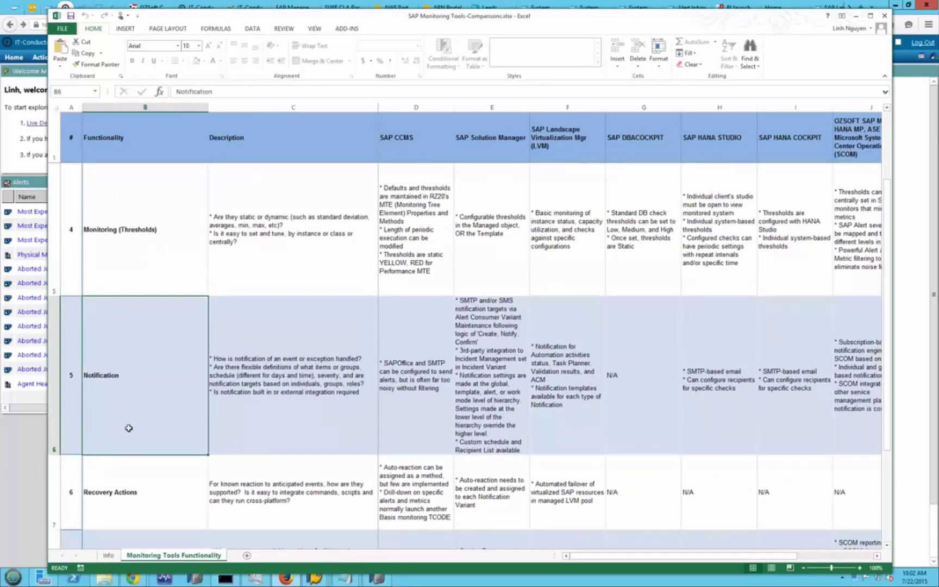
{"action": "left_click", "coordinate": [121, 491]}
{"action": "scroll", "coordinate": [120, 492], "scroll_direction": "down", "scroll_amount": 1}
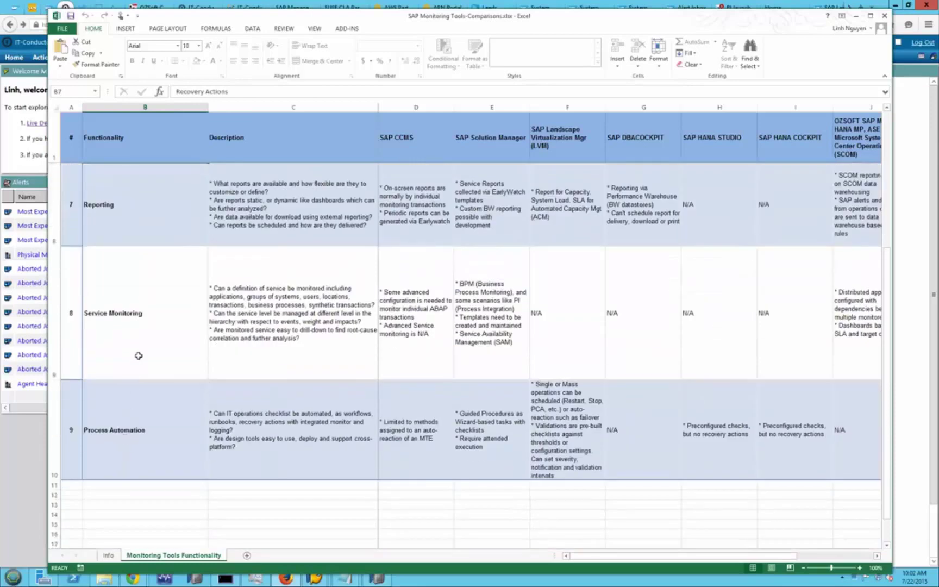
{"action": "left_click", "coordinate": [139, 355]}
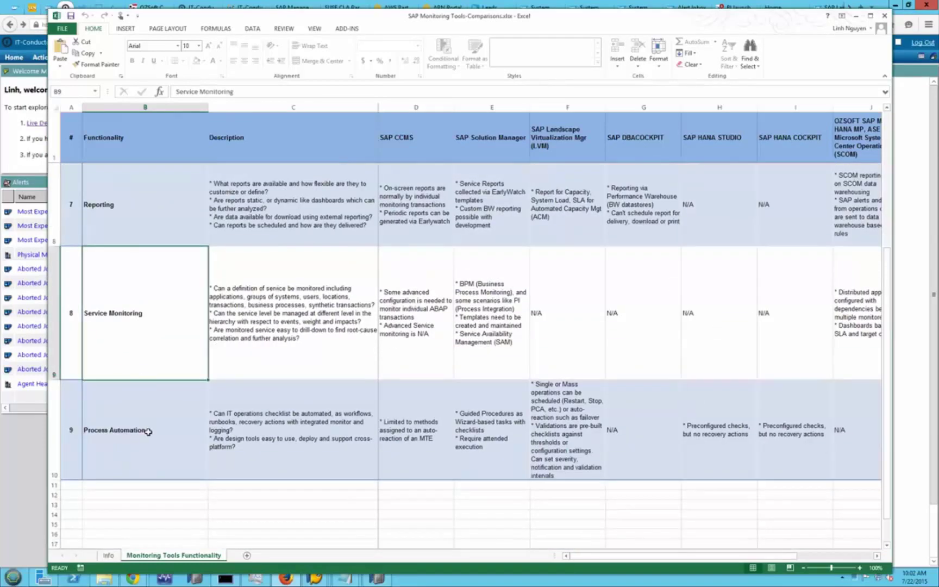
{"action": "left_click", "coordinate": [542, 435]}
Step: Return to the first criteria and compare the tools across the columns, from SAP Landscape Virtualization Mgr over to IT-Conductor
{"action": "scroll", "coordinate": [541, 436], "scroll_direction": "up", "scroll_amount": 2}
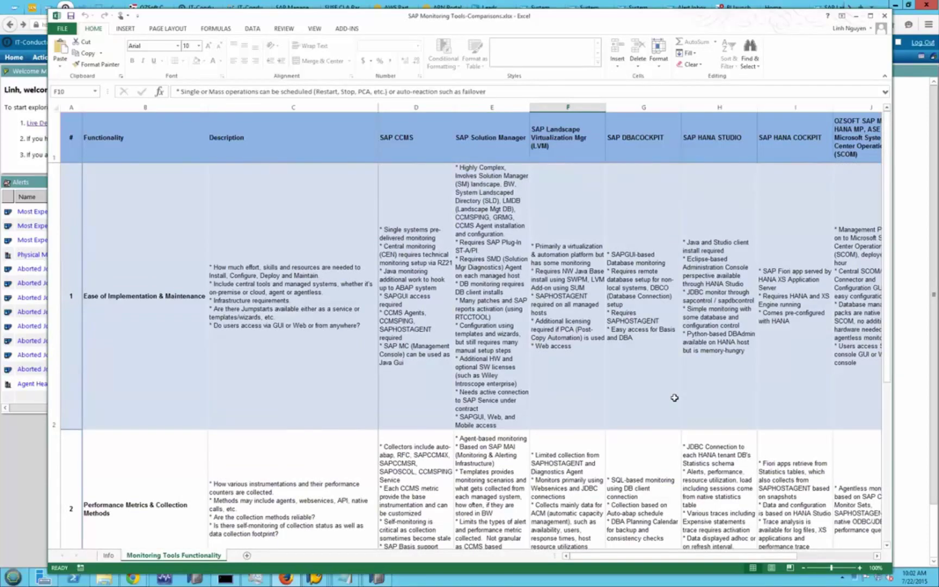
{"action": "left_click", "coordinate": [560, 474]}
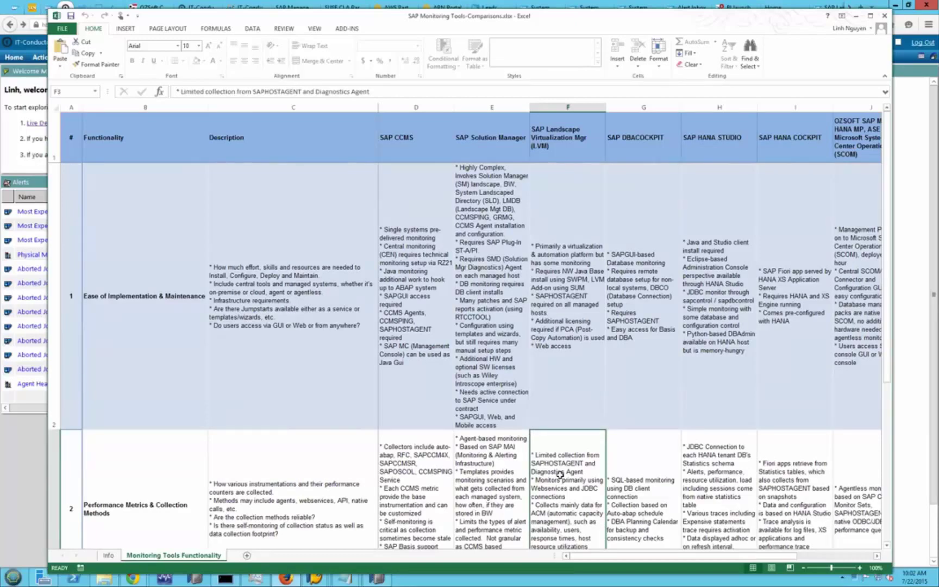
{"action": "left_click", "coordinate": [702, 374]}
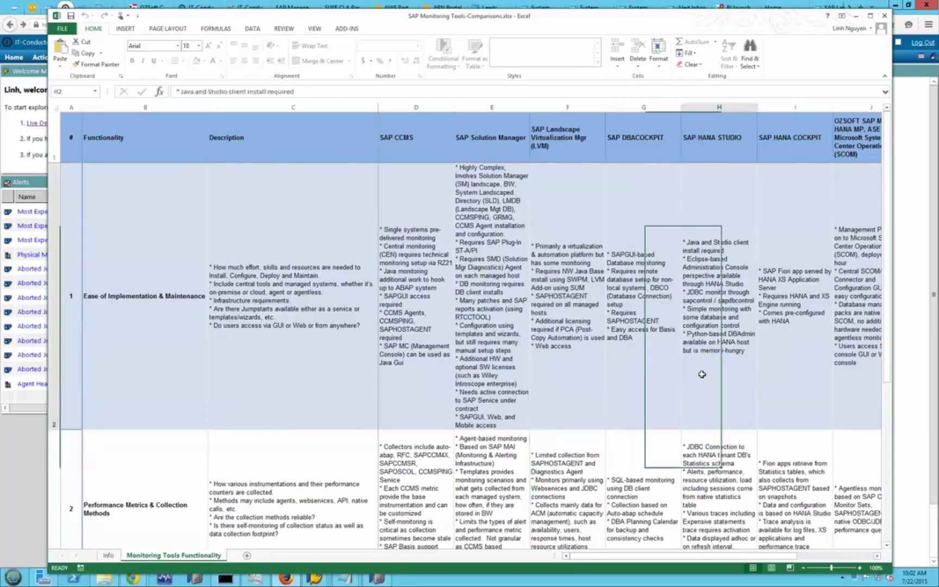
{"action": "key", "text": "Right"}
{"action": "key", "text": "Right"}
{"action": "key", "text": "Right"}
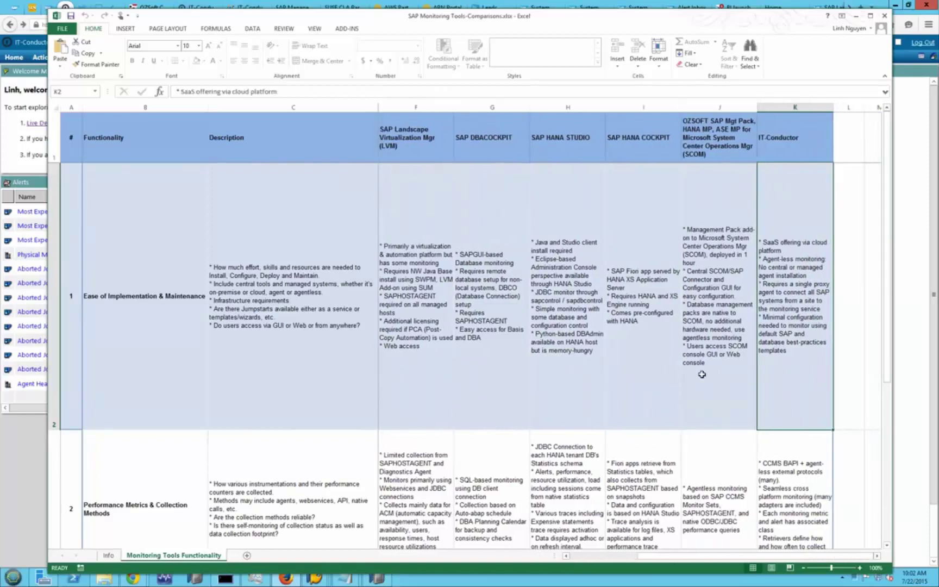
Step: Examine the OZSOFT management packs for SCOM column down through the Availability criterion, and return to the column's header
{"action": "key", "text": "Left"}
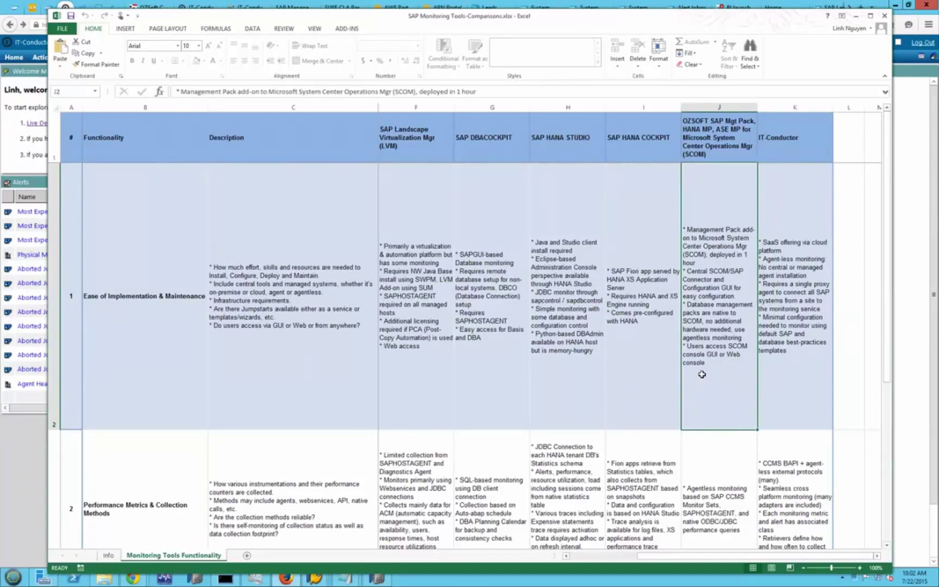
{"action": "key", "text": "Down"}
{"action": "key", "text": "Down"}
{"action": "key", "text": "Down"}
{"action": "key", "text": "Down"}
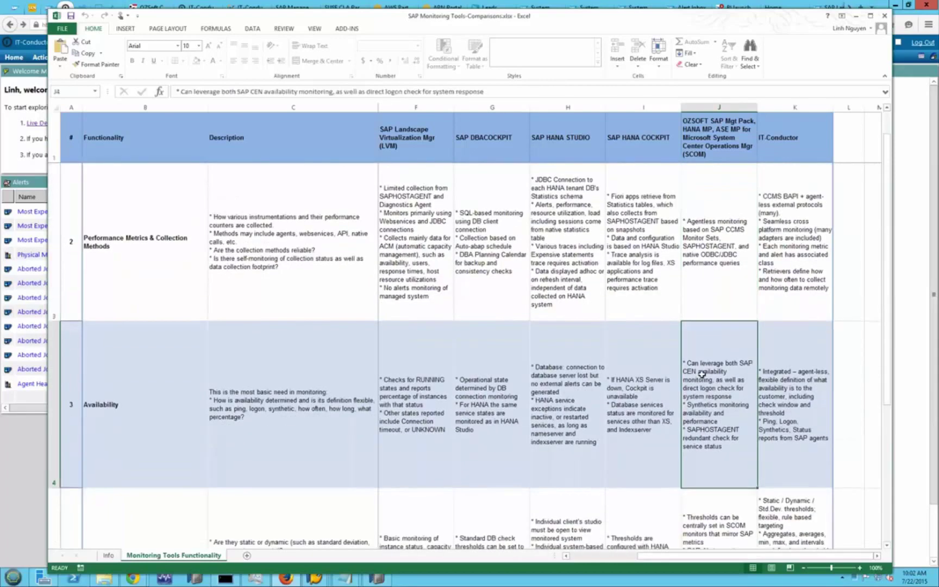
{"action": "key", "text": "Up"}
{"action": "key", "text": "Up"}
{"action": "key", "text": "Up"}
{"action": "key", "text": "Up"}
{"action": "key", "text": "Up"}
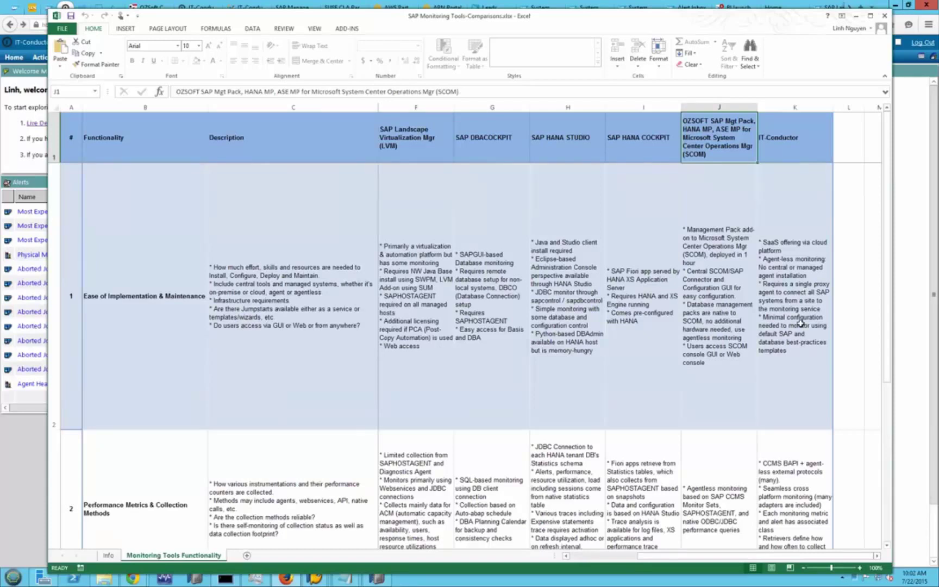
Step: Select the SAP HANA Studio entry for ease of implementation, and minimize the comparison workbook to return to the IT-Conductor dashboard
{"action": "left_click", "coordinate": [593, 306]}
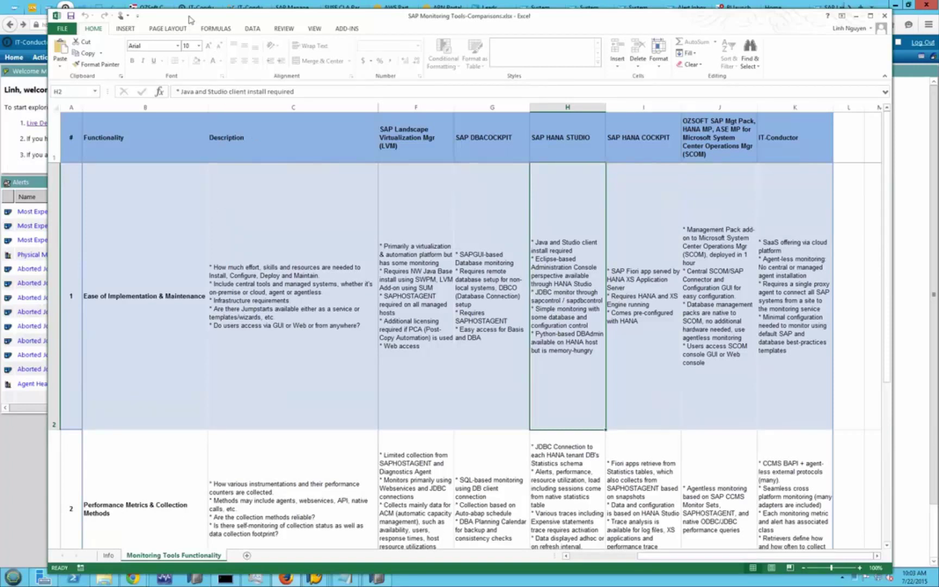
{"action": "left_click_drag", "start_coordinate": [190, 20], "coordinate": [196, 24]}
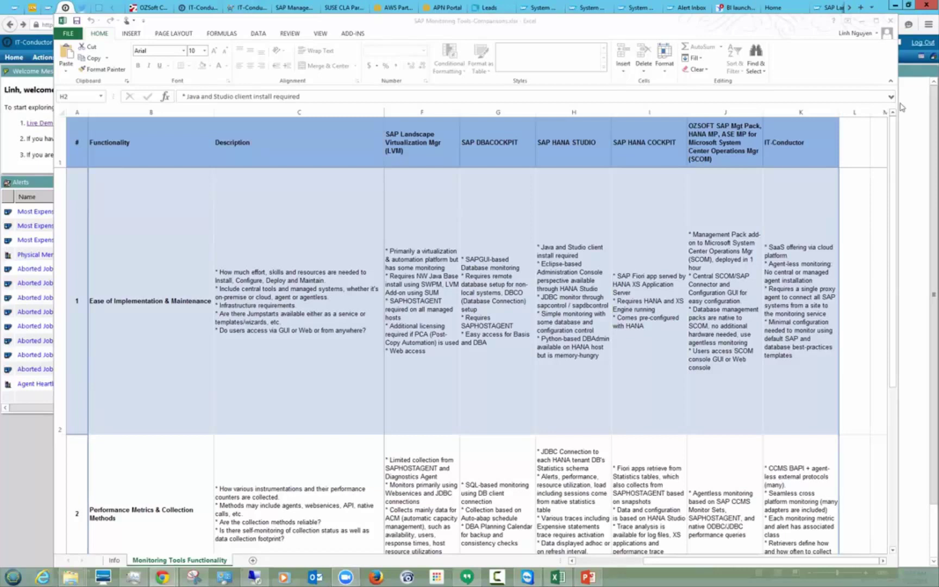
{"action": "left_click", "coordinate": [855, 23]}
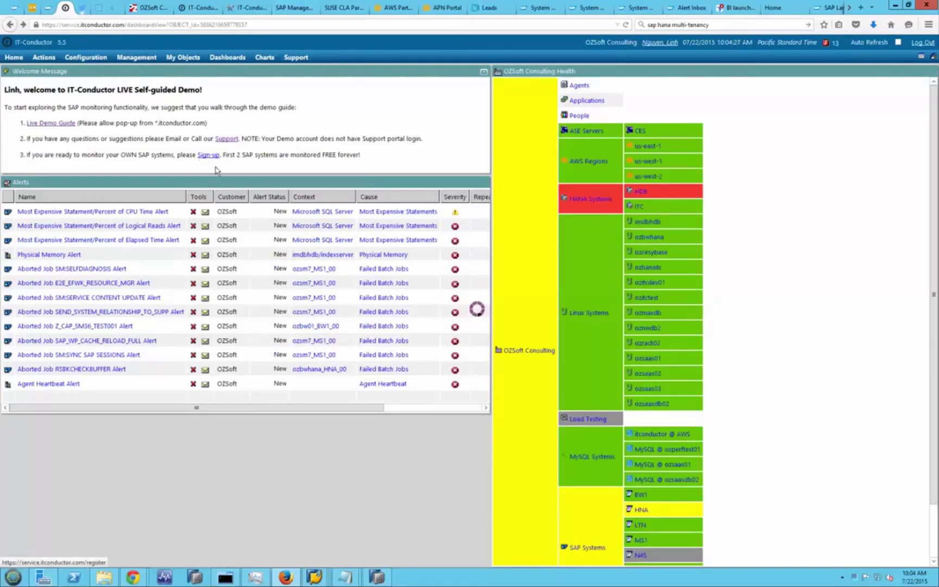
Step: Switch to Chrome and bring up the IT-Conductor home page of the Test demo account
{"action": "mouse_move", "coordinate": [293, 579]}
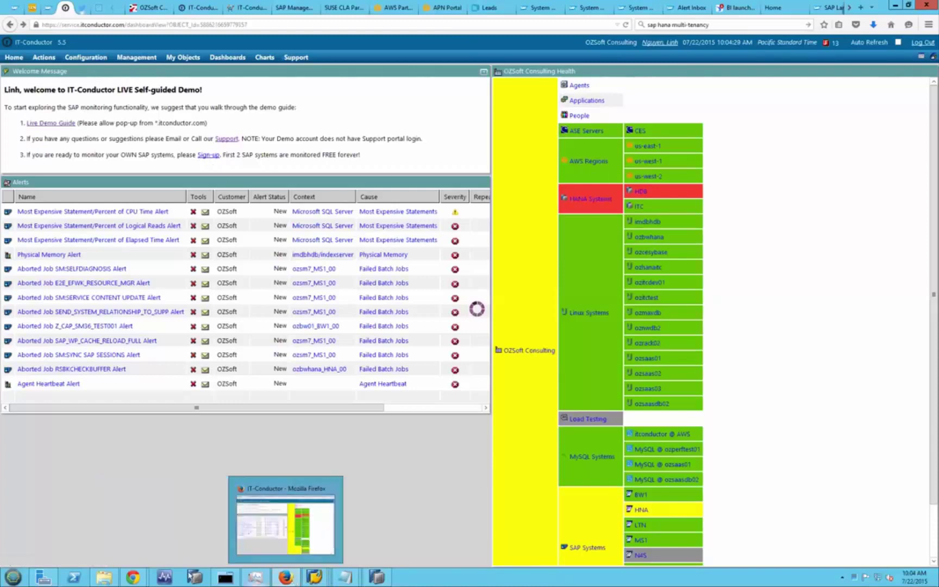
{"action": "mouse_move", "coordinate": [133, 578]}
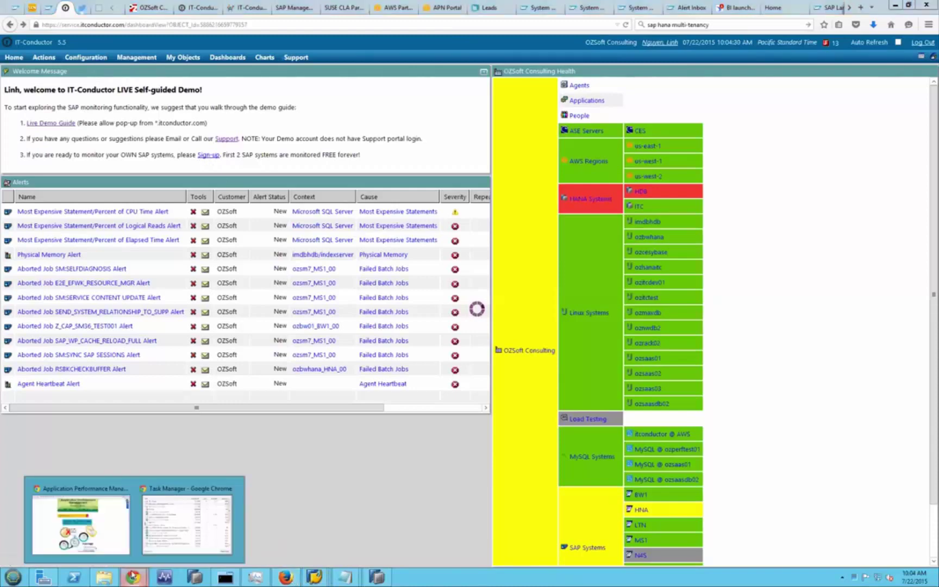
{"action": "left_click", "coordinate": [119, 548]}
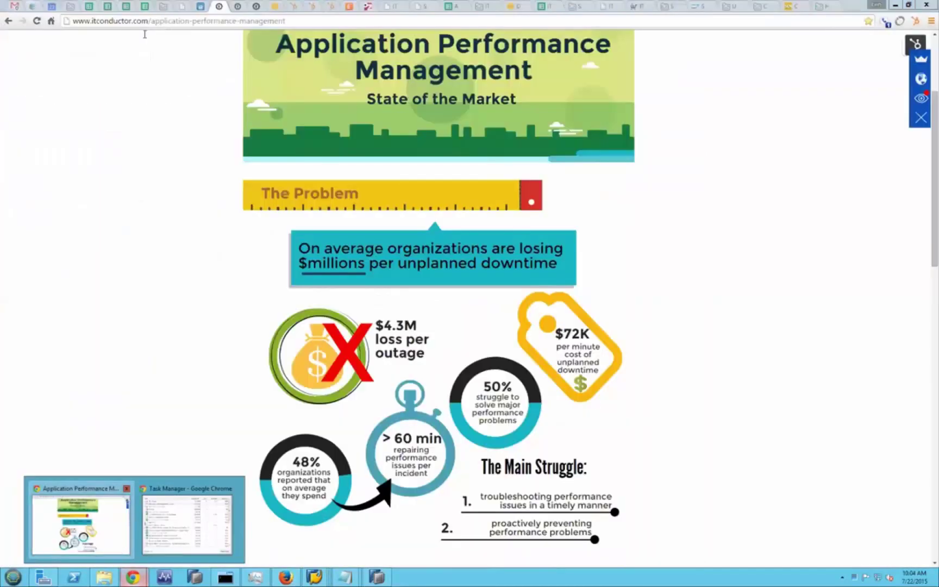
{"action": "left_click", "coordinate": [236, 8]}
{"action": "left_click", "coordinate": [255, 6]}
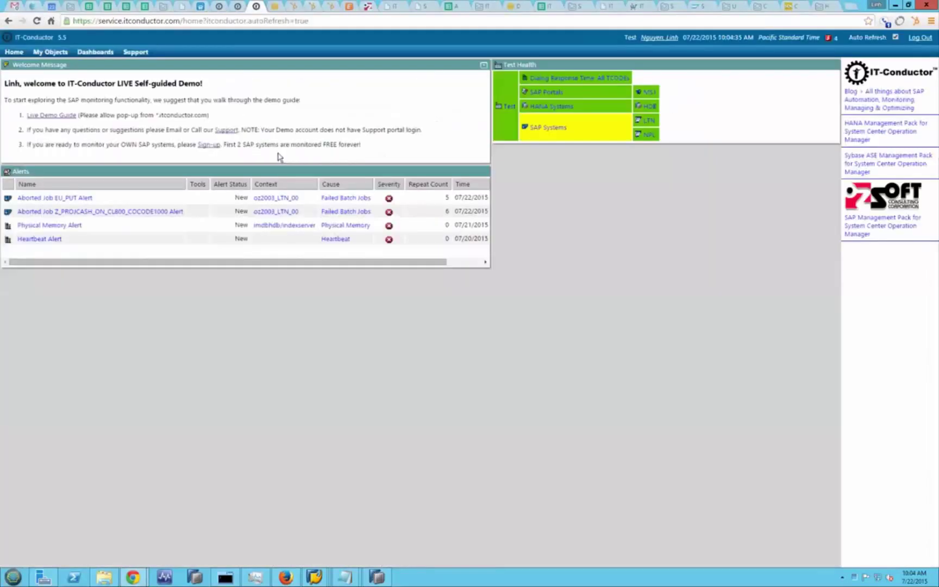
Step: View the Default dashboard of the Test account, and switch to the Administrator dashboard
{"action": "left_click", "coordinate": [96, 53]}
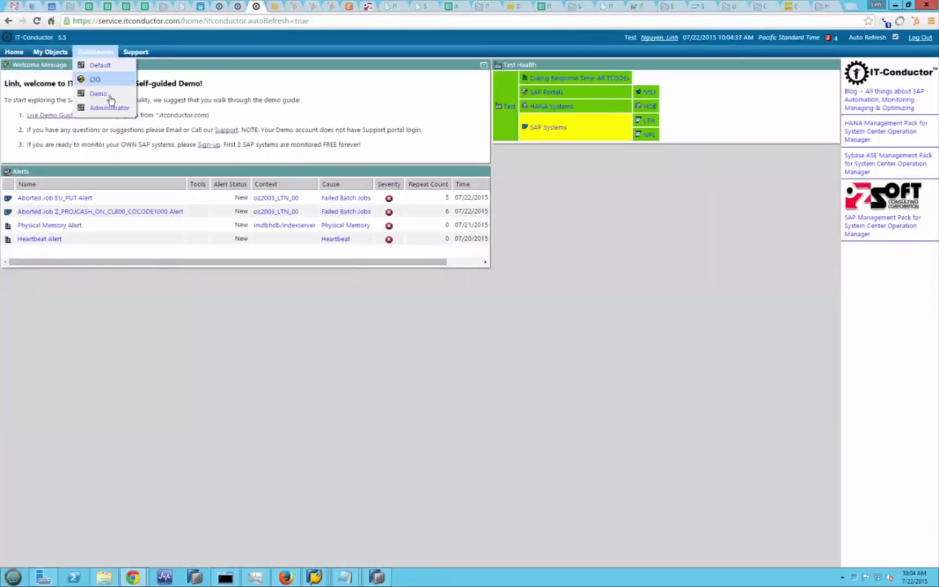
{"action": "left_click", "coordinate": [100, 65]}
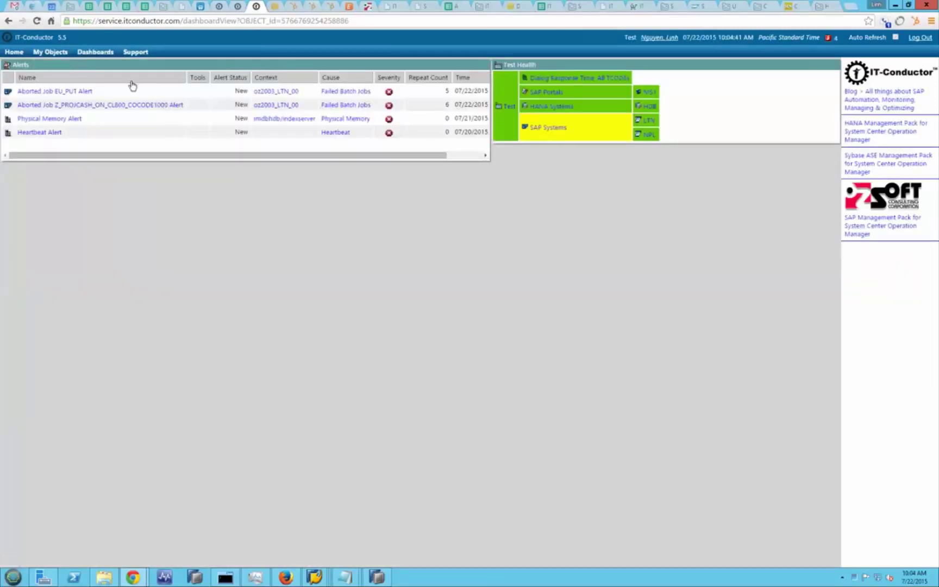
{"action": "left_click", "coordinate": [105, 55]}
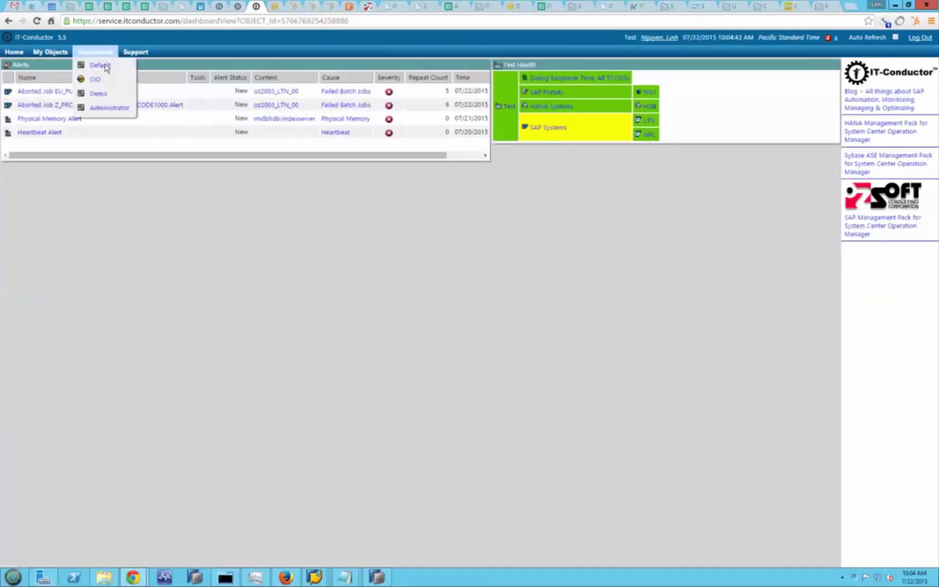
{"action": "left_click", "coordinate": [107, 107]}
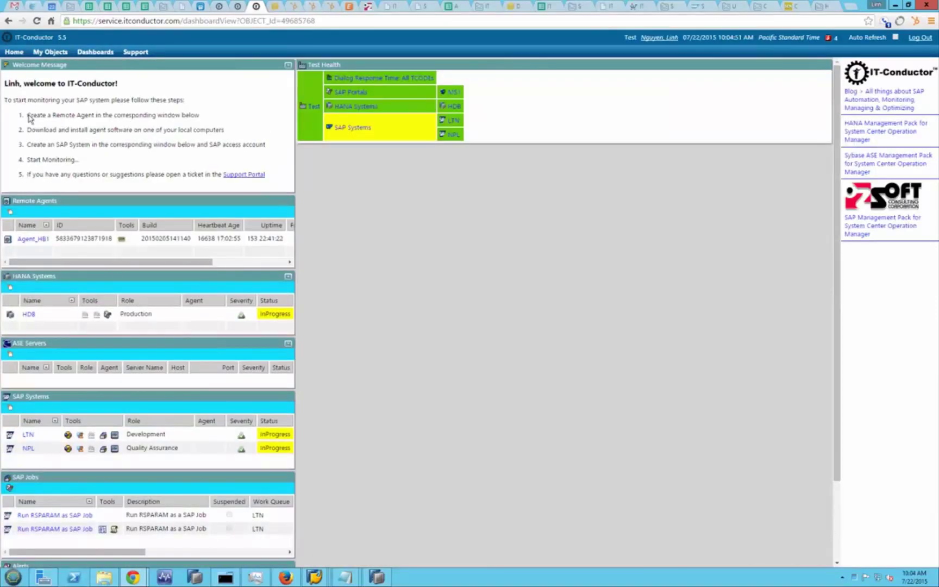
Step: Highlight the setup instructions in the Welcome Message for creating a Remote Agent, installing the agent software and creating an SAP System
{"action": "left_click_drag", "start_coordinate": [28, 115], "coordinate": [210, 119]}
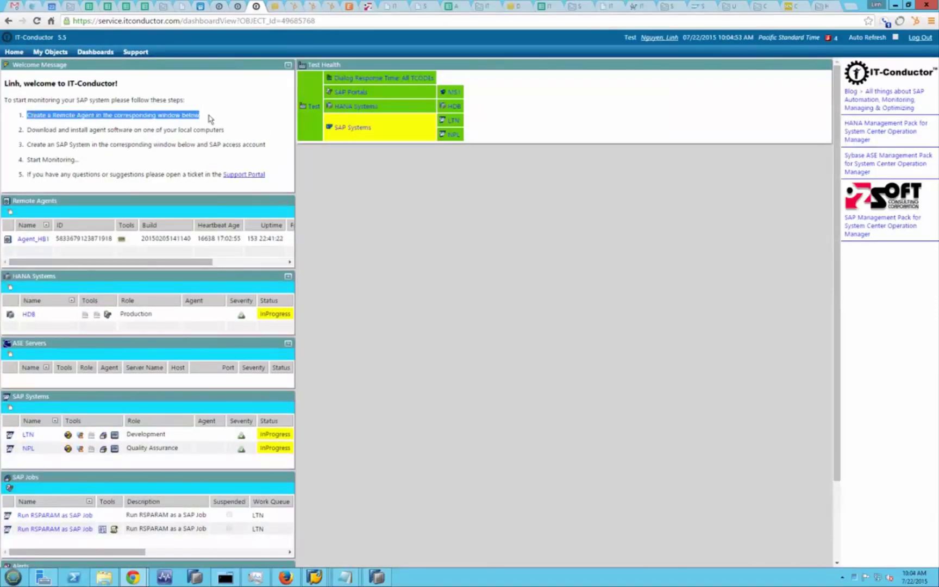
{"action": "left_click", "coordinate": [102, 132]}
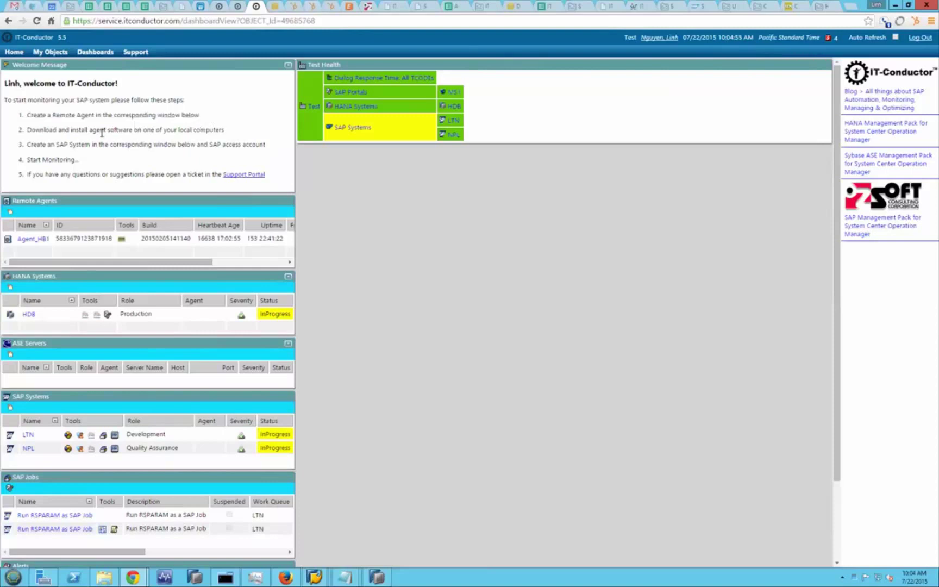
{"action": "double_click", "coordinate": [98, 131]}
{"action": "left_click_drag", "start_coordinate": [44, 145], "coordinate": [92, 144]}
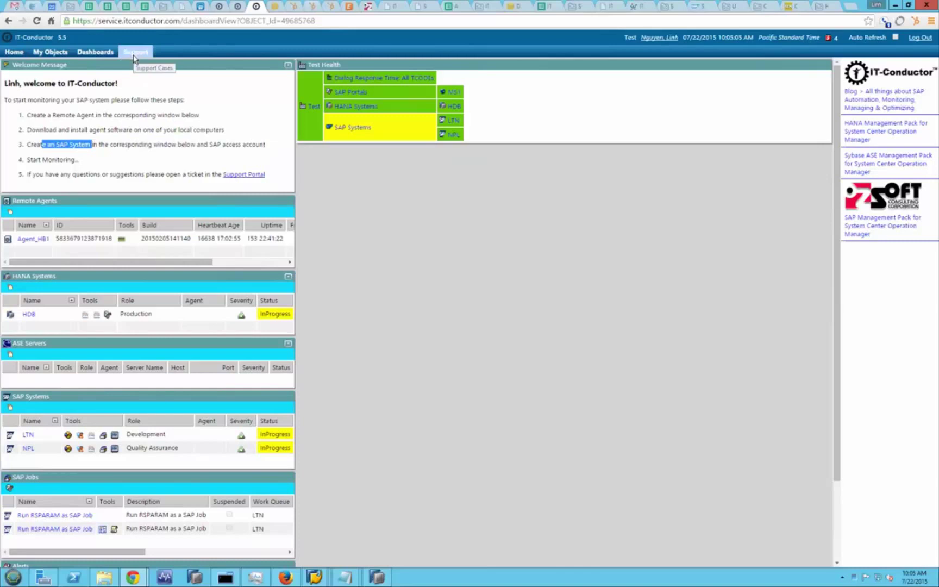
{"action": "left_click", "coordinate": [138, 144]}
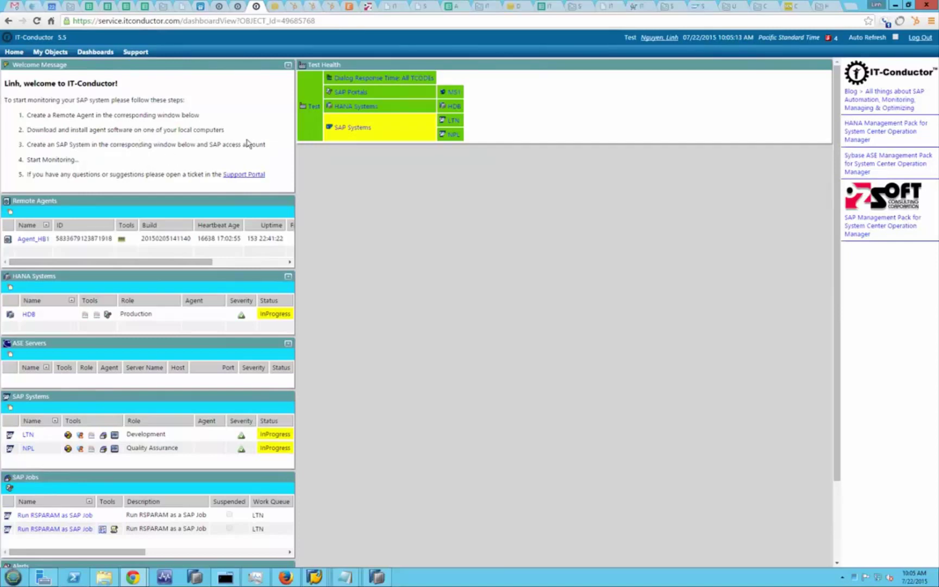
Step: From the Demo dashboard, drill into the LTN system's health tree and open its Response Time: VA0s TCODES chart
{"action": "left_click", "coordinate": [91, 53]}
{"action": "left_click", "coordinate": [95, 94]}
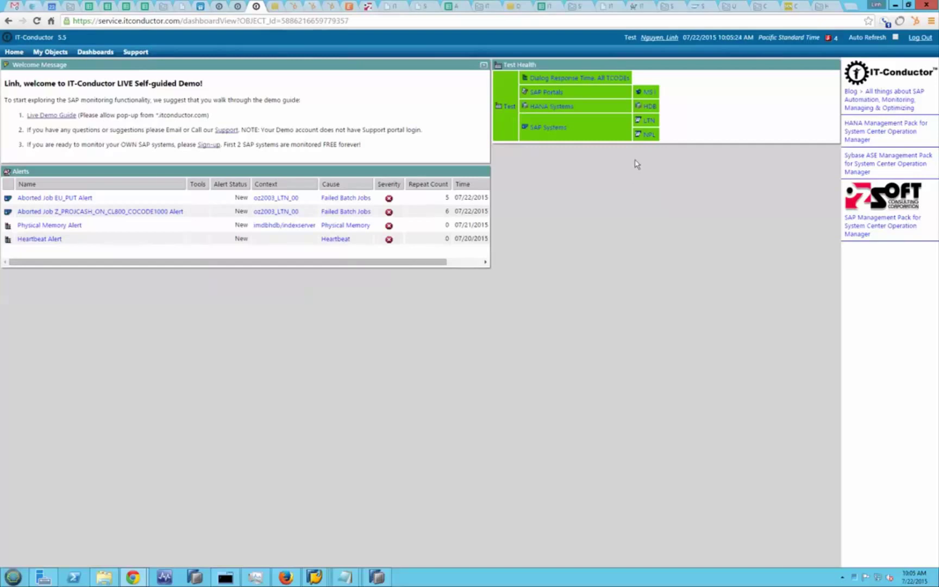
{"action": "left_click", "coordinate": [647, 122]}
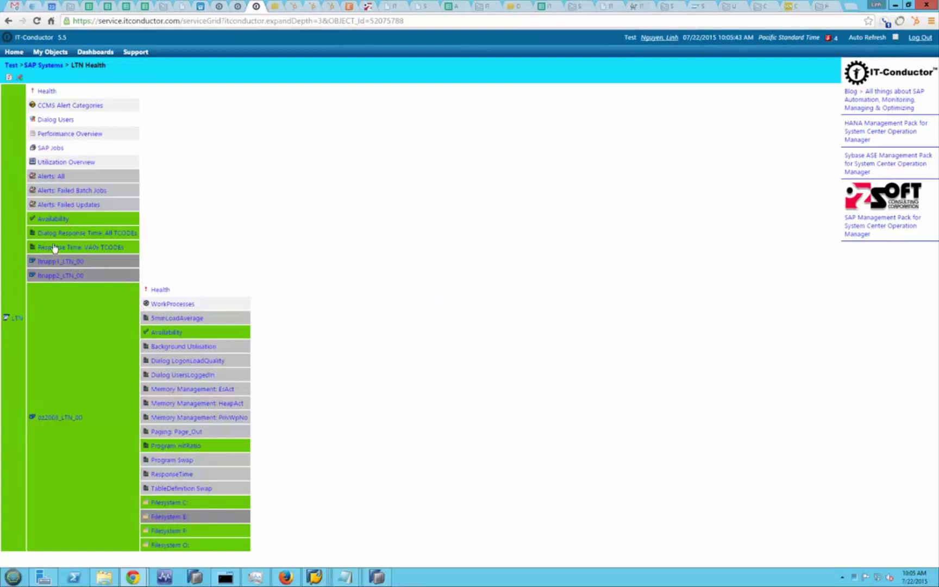
{"action": "left_click", "coordinate": [82, 252]}
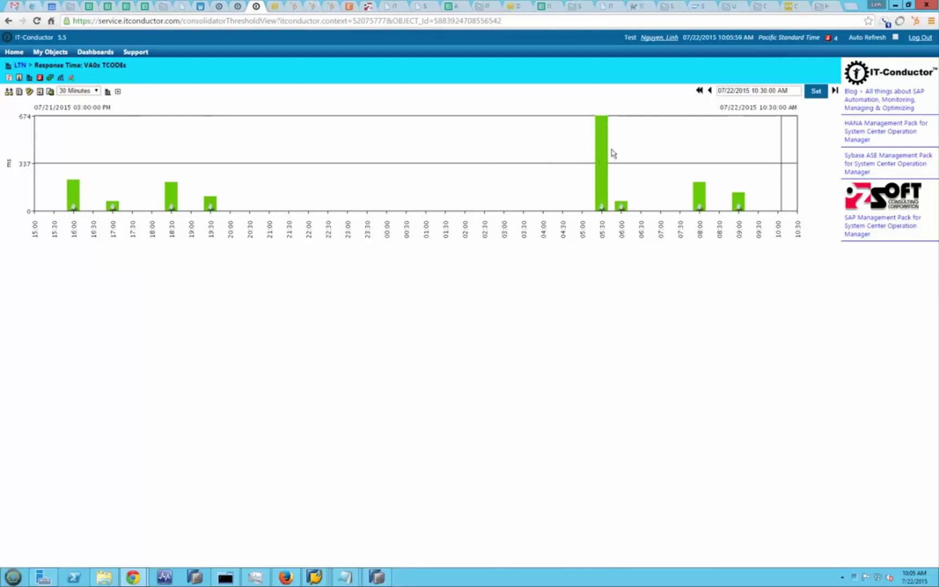
Step: Open the threshold overrides of the Response Time: VA0s TCODES chart and highlight the warning and alarm values
{"action": "mouse_move", "coordinate": [602, 146]}
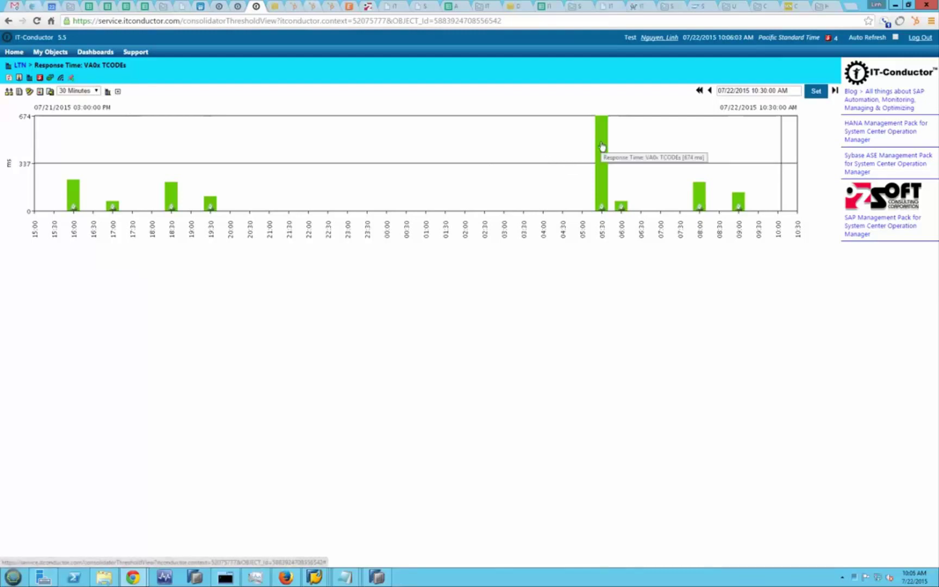
{"action": "left_click", "coordinate": [108, 92]}
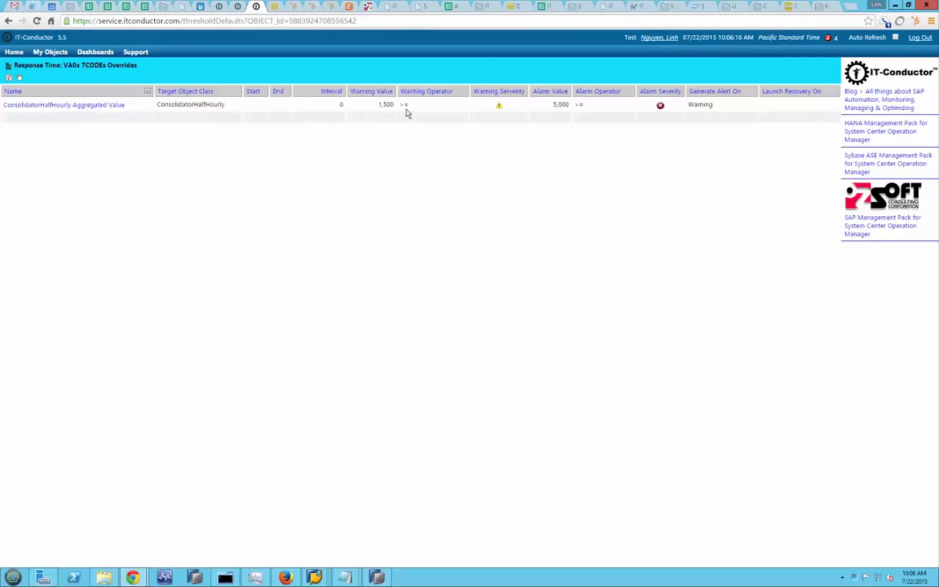
{"action": "double_click", "coordinate": [372, 105]}
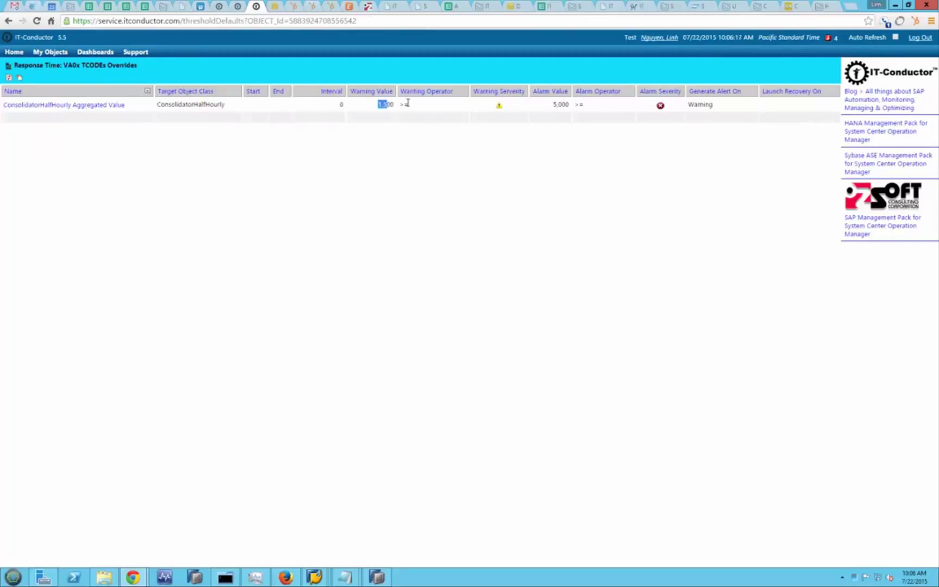
{"action": "left_click", "coordinate": [521, 105]}
{"action": "left_click_drag", "start_coordinate": [553, 103], "coordinate": [563, 104]}
Step: Go back to the Demo dashboard and view the details of the Aborted Job EU_PUT alert
{"action": "left_click", "coordinate": [8, 20]}
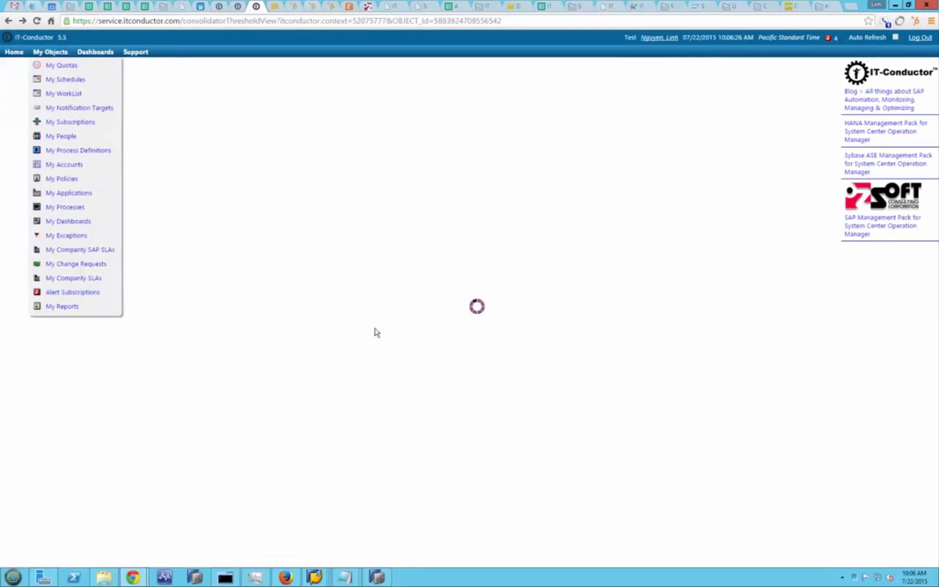
{"action": "left_click", "coordinate": [8, 21]}
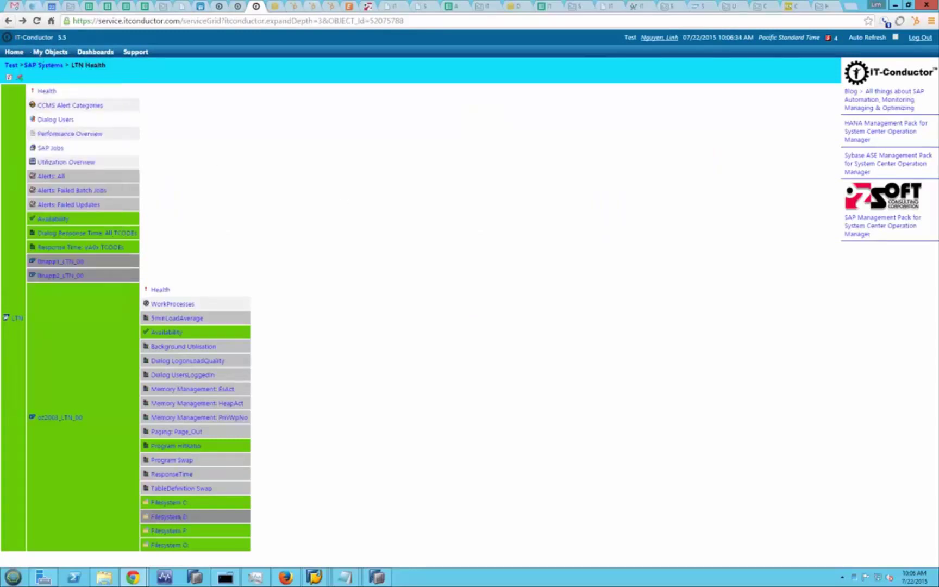
{"action": "left_click", "coordinate": [9, 22]}
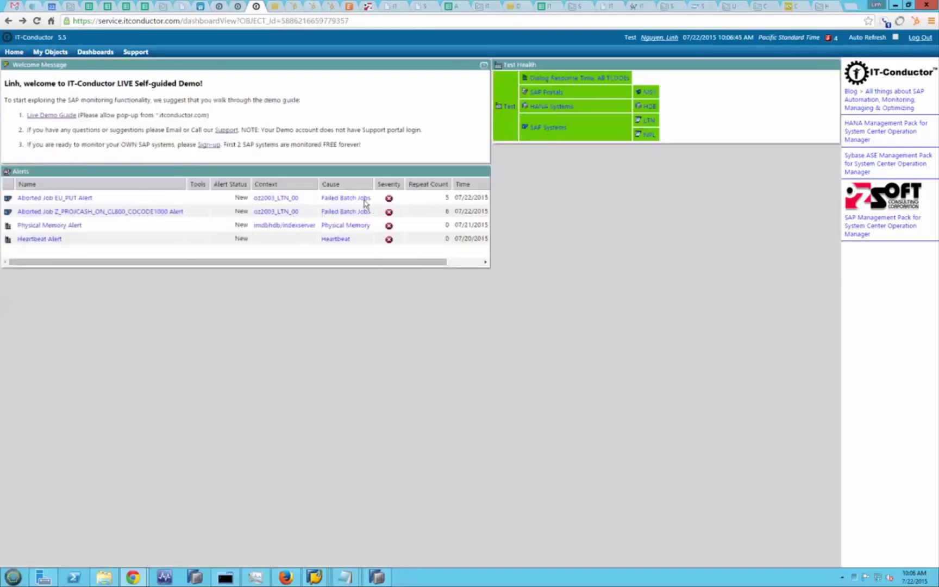
{"action": "left_click", "coordinate": [81, 199]}
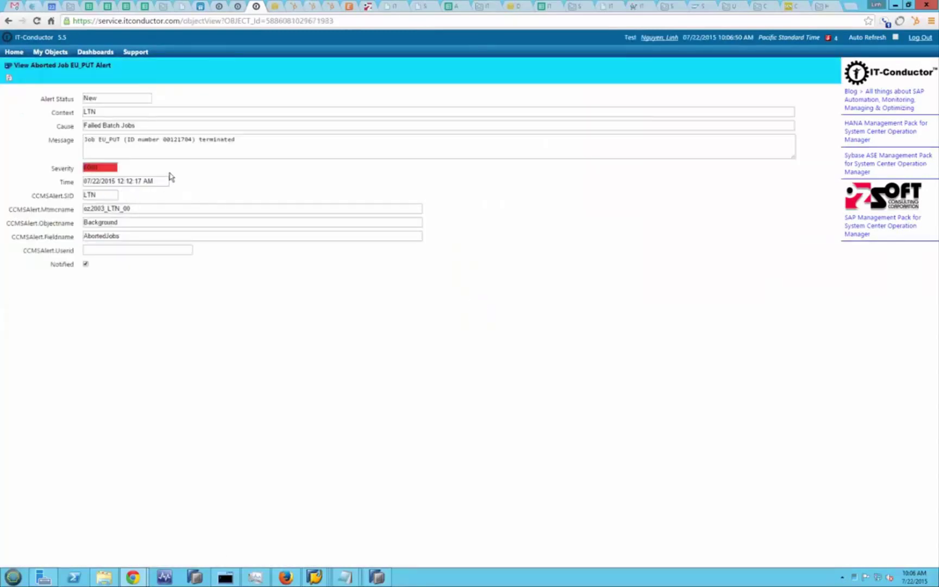
{"action": "left_click", "coordinate": [7, 21]}
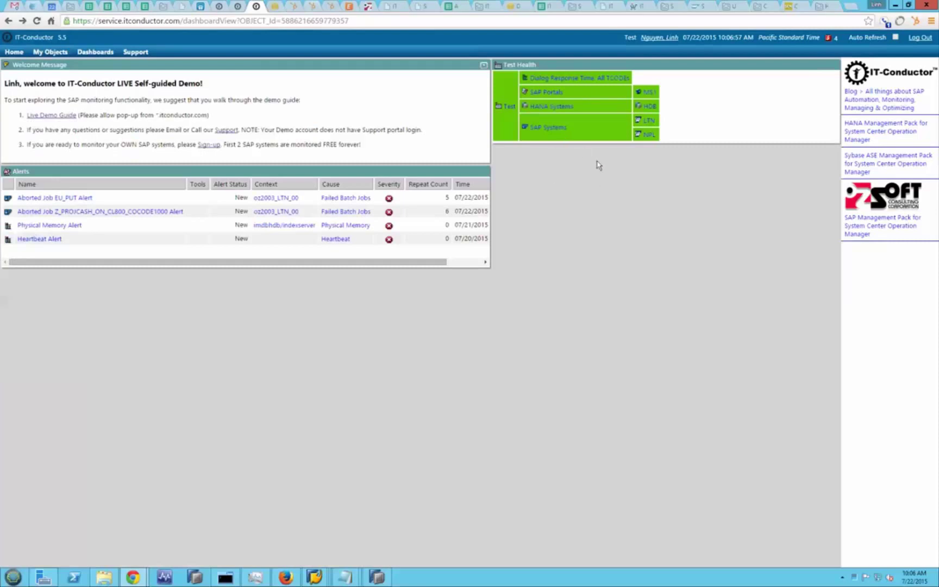
Step: Drill into the NPL system's health tree and view its Alerts: All threshold chart
{"action": "left_click", "coordinate": [649, 135]}
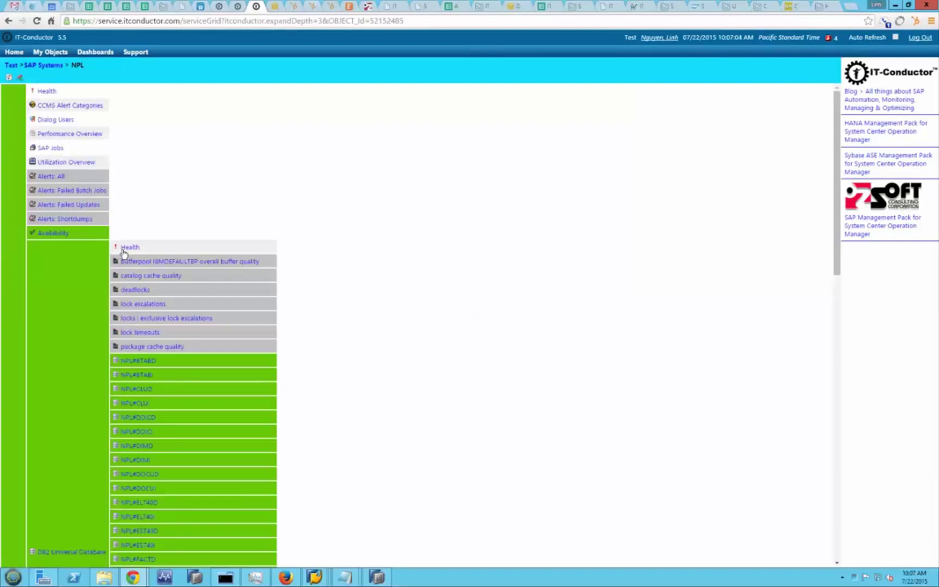
{"action": "left_click", "coordinate": [49, 178]}
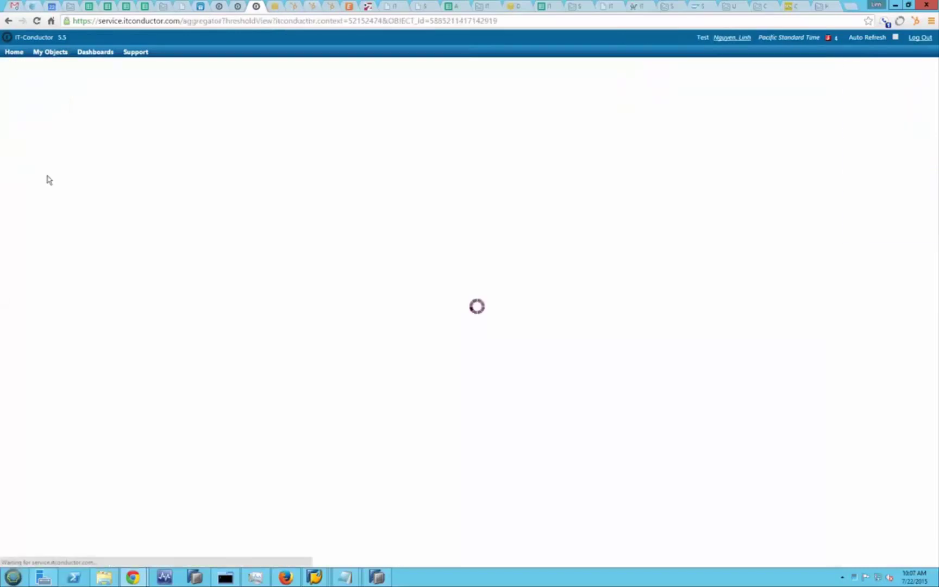
{"action": "left_click", "coordinate": [8, 20]}
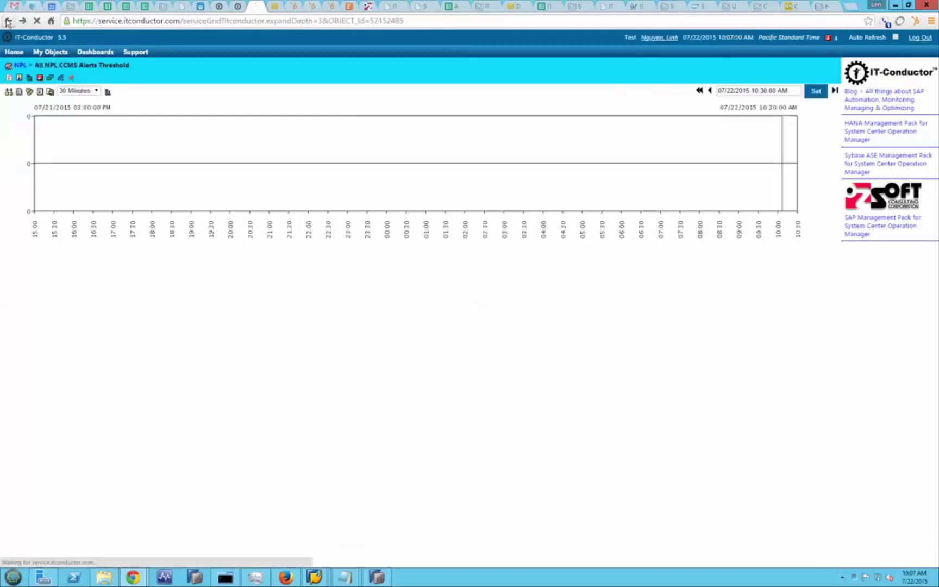
Step: From the dashboard, review the list of all open alerts and return to the home page
{"action": "left_click", "coordinate": [9, 20]}
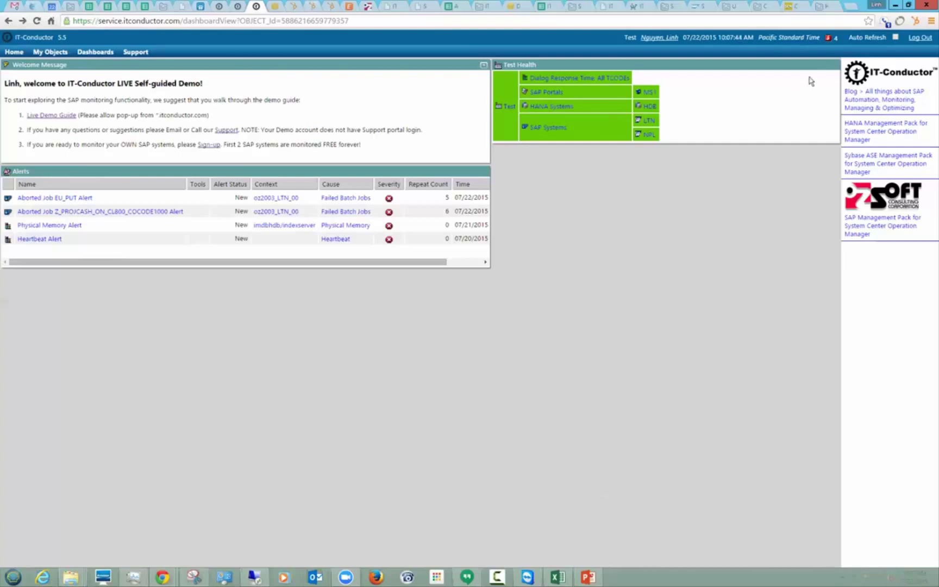
{"action": "left_click", "coordinate": [828, 39]}
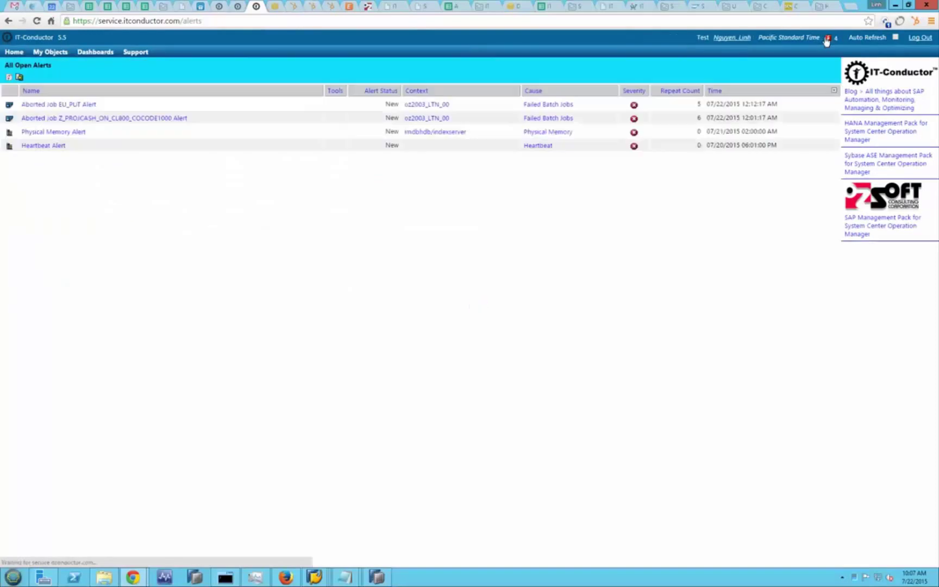
{"action": "left_click", "coordinate": [12, 53]}
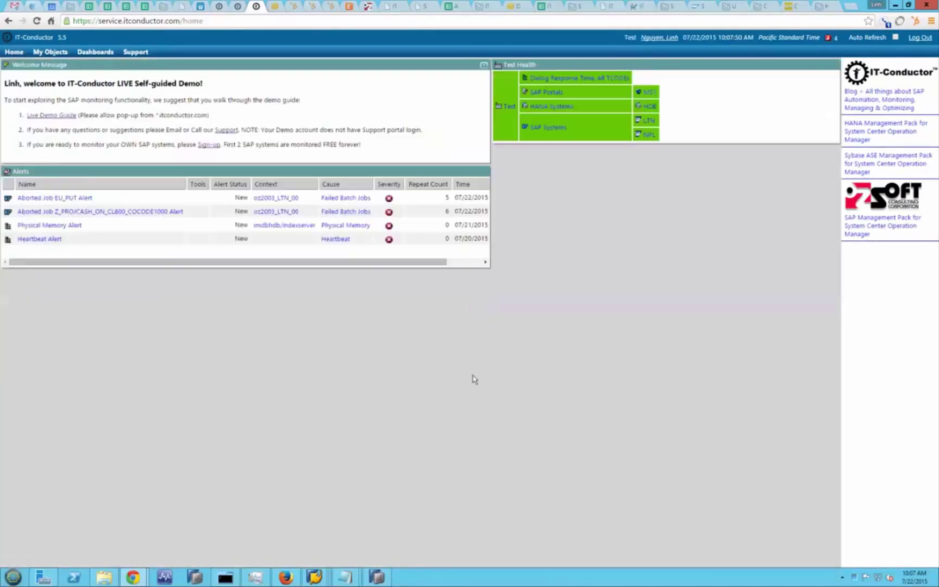